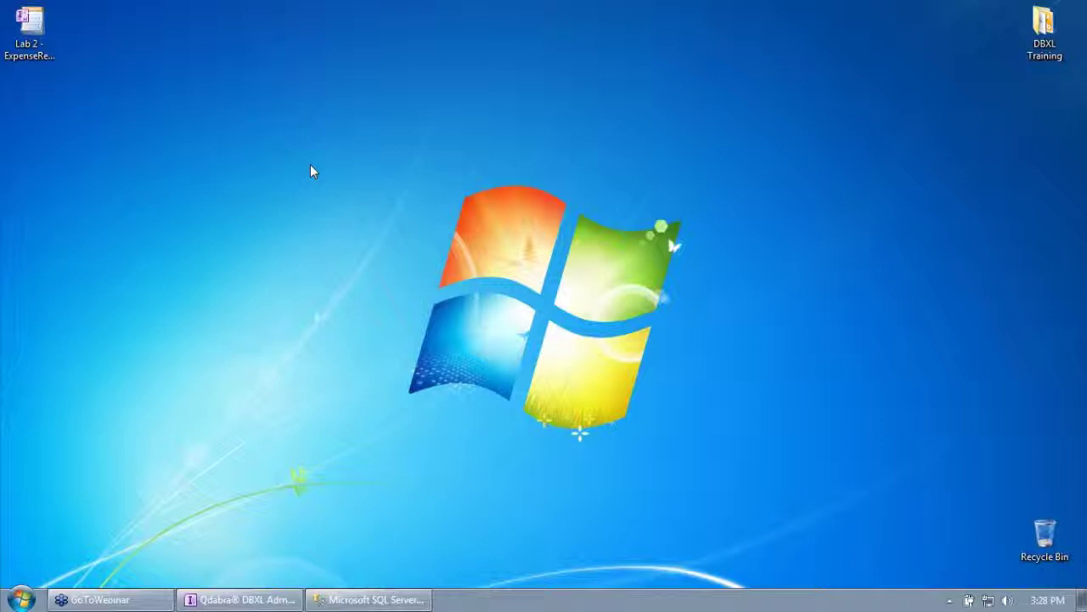
Open the Lab 2 - ExpenseReport form template in design mode and check the employee and manager name and e-mail fields.
right_click(48, 29)
click(79, 56)
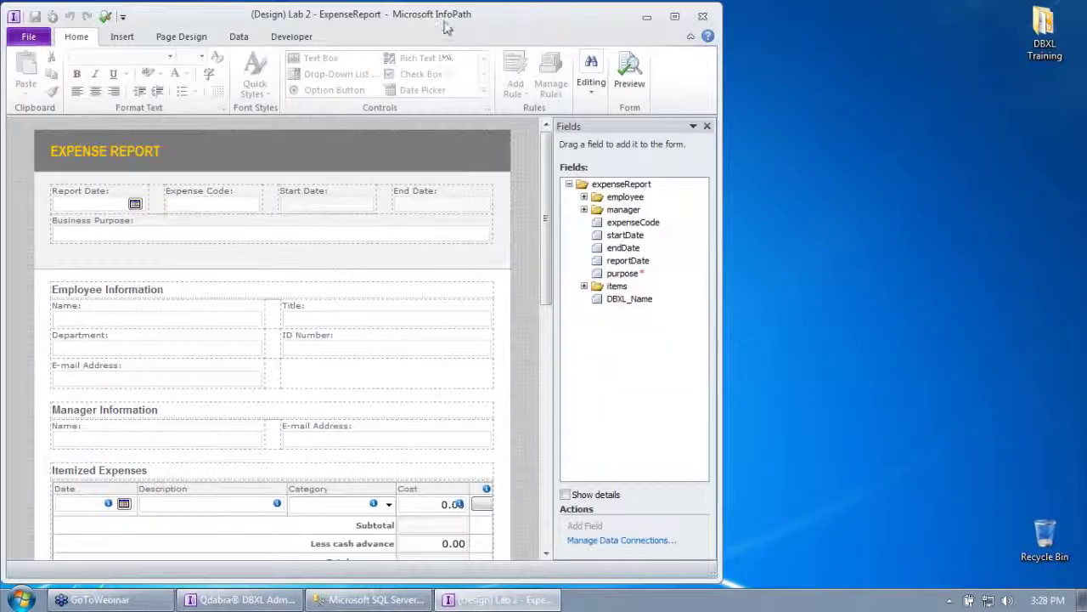
scroll(573, 277, down, 2)
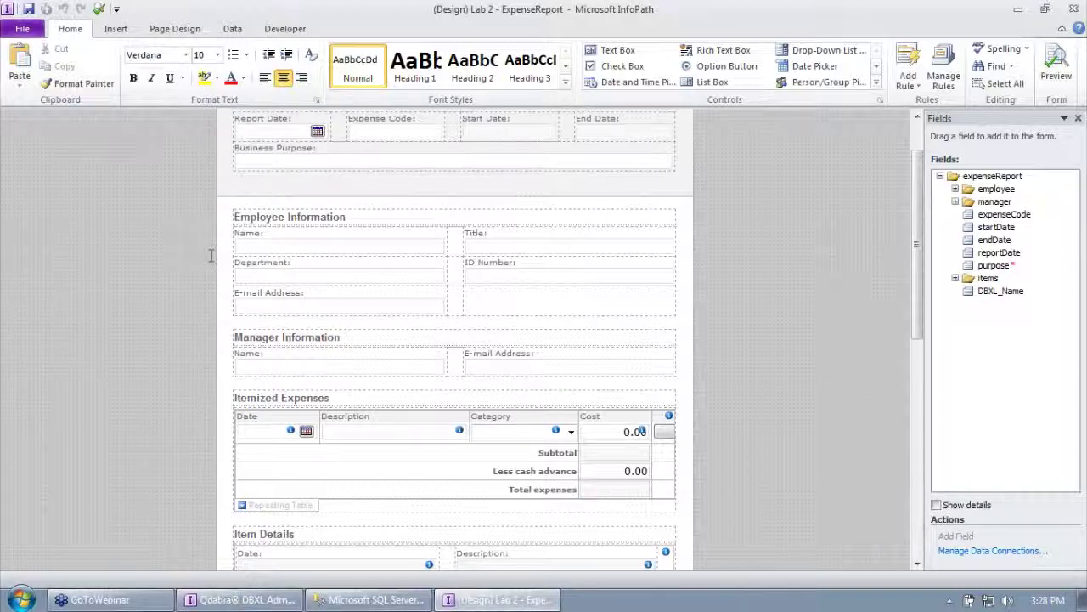
click(263, 248)
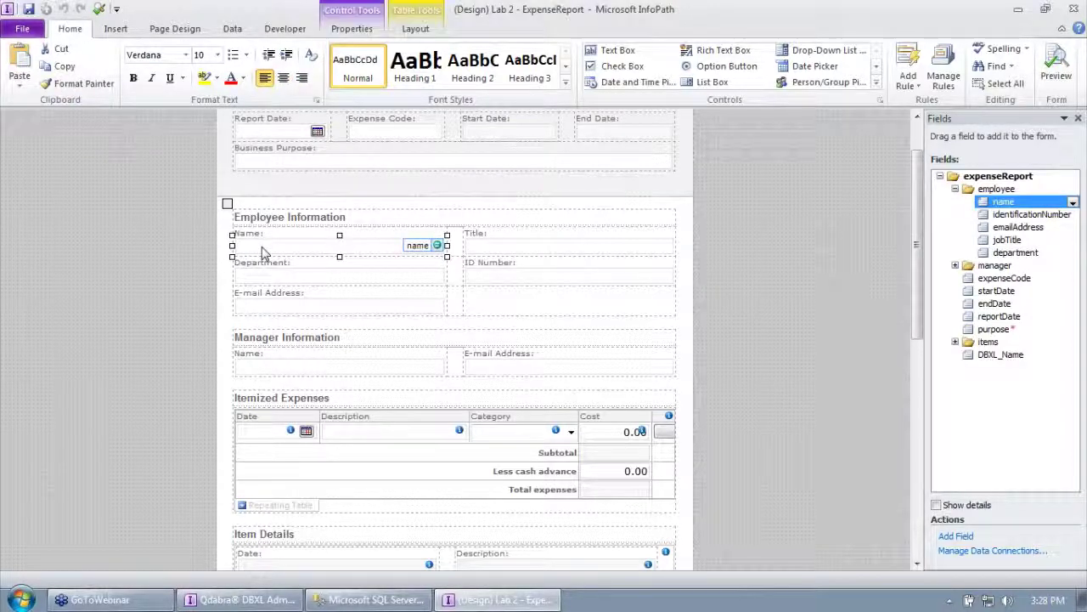
click(284, 309)
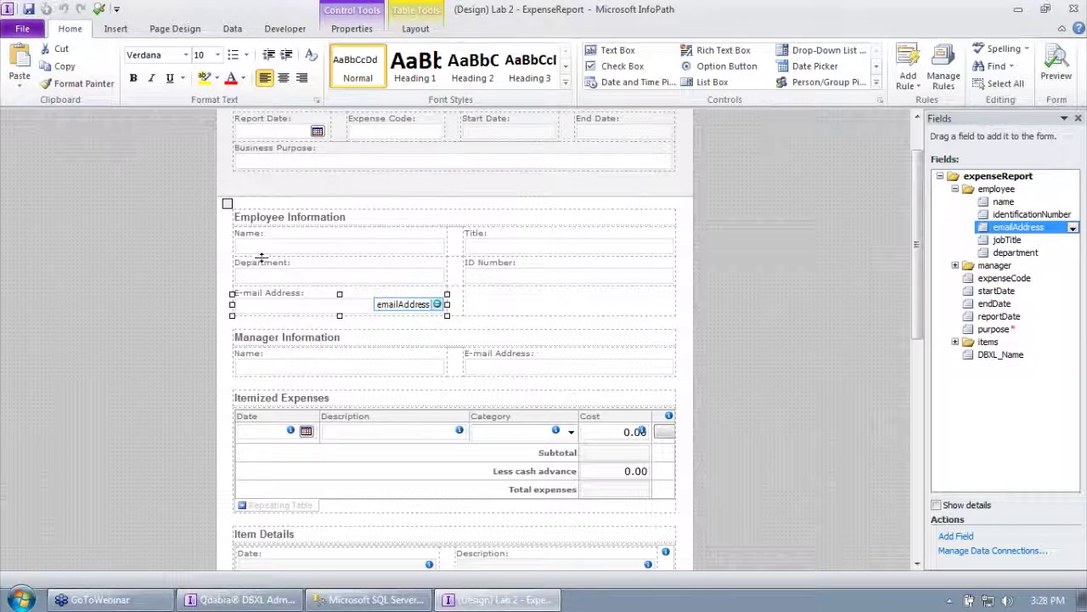
click(297, 372)
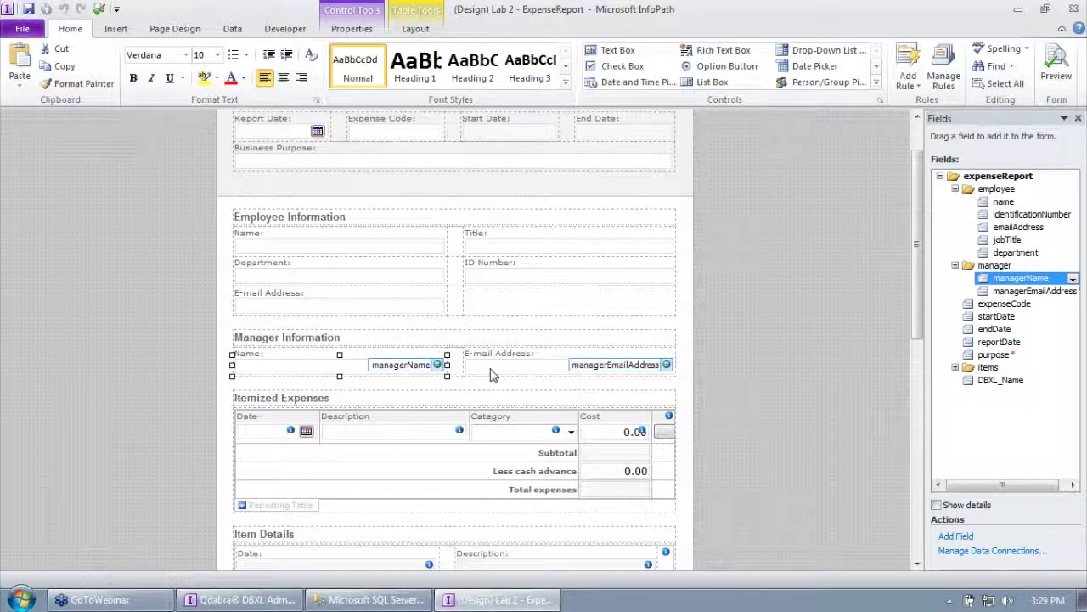
click(501, 378)
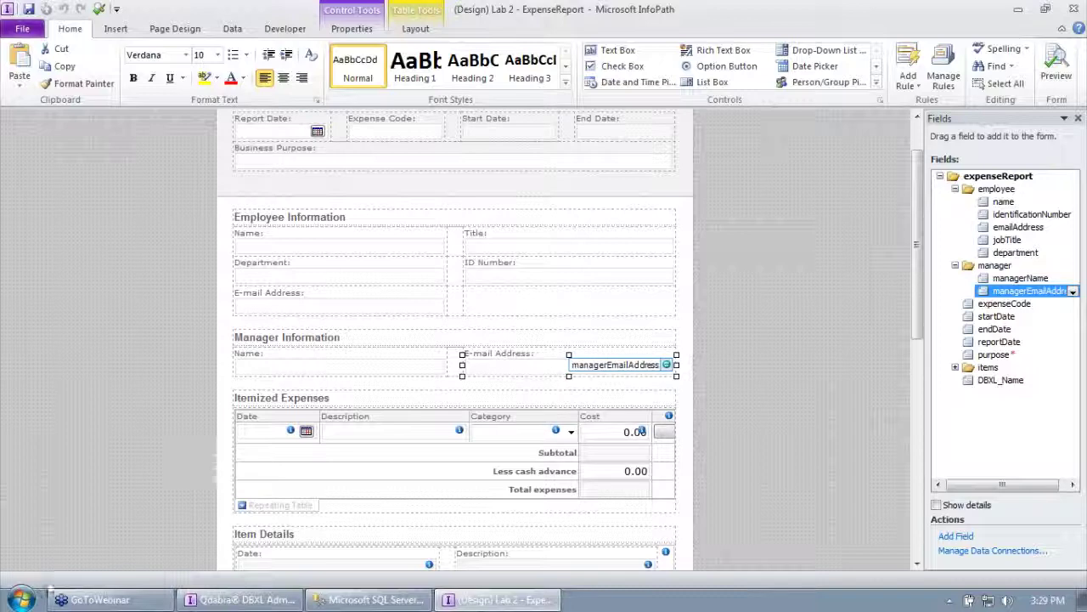
Start a new data connection for the form template that receives data from a SOAP Web service.
click(233, 28)
click(412, 78)
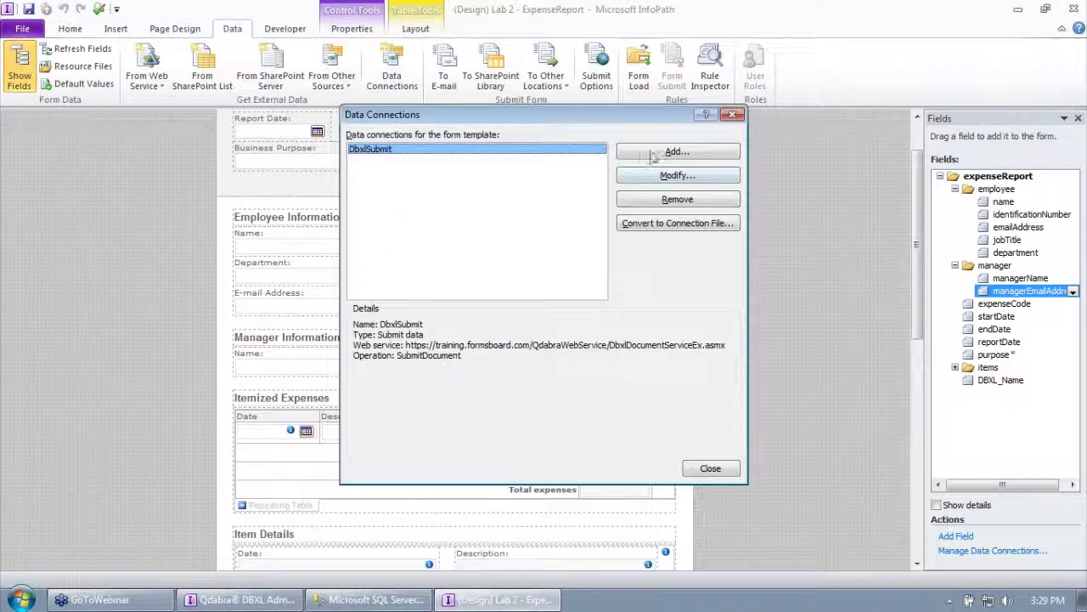
click(712, 151)
click(679, 443)
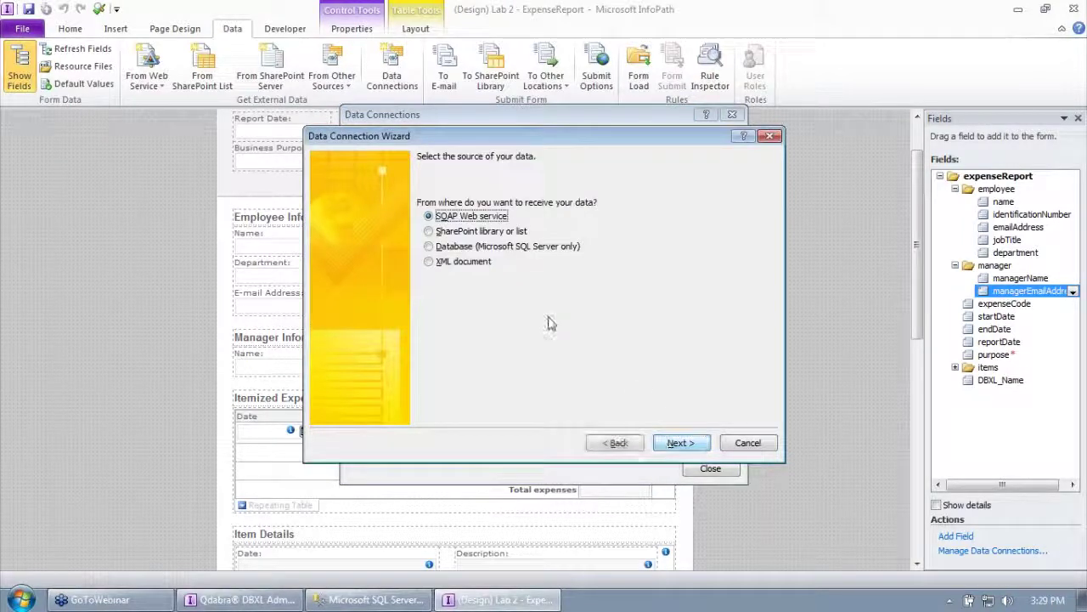
click(615, 442)
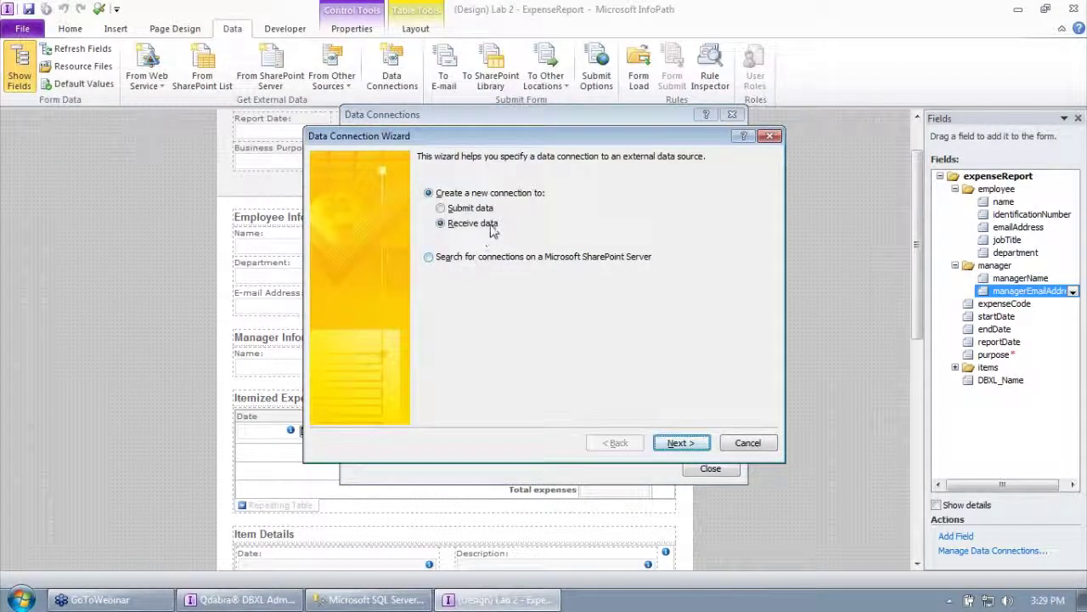
click(682, 443)
click(682, 442)
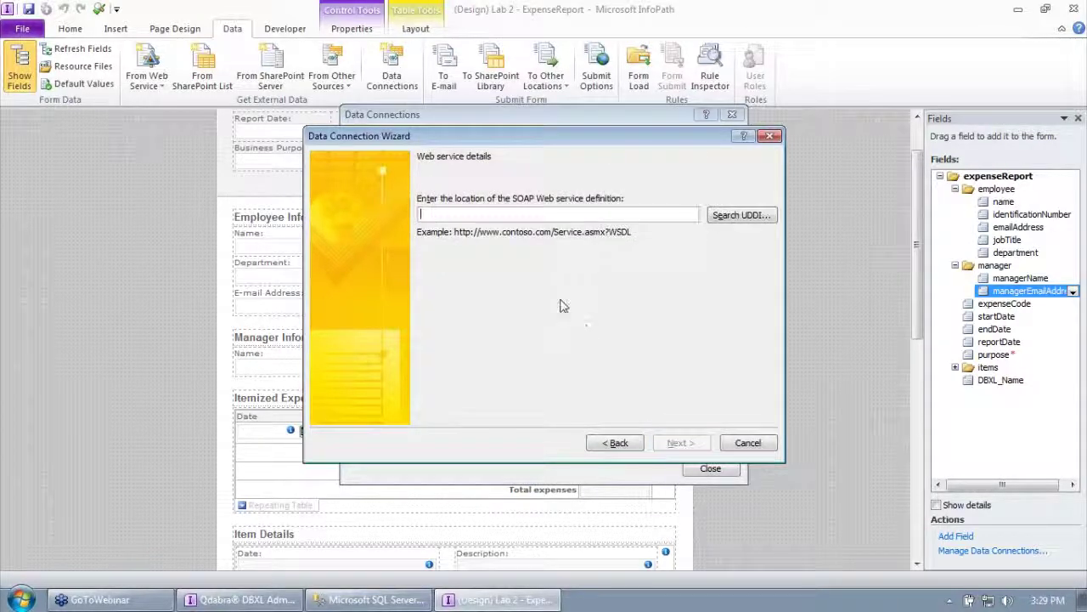
text(https)
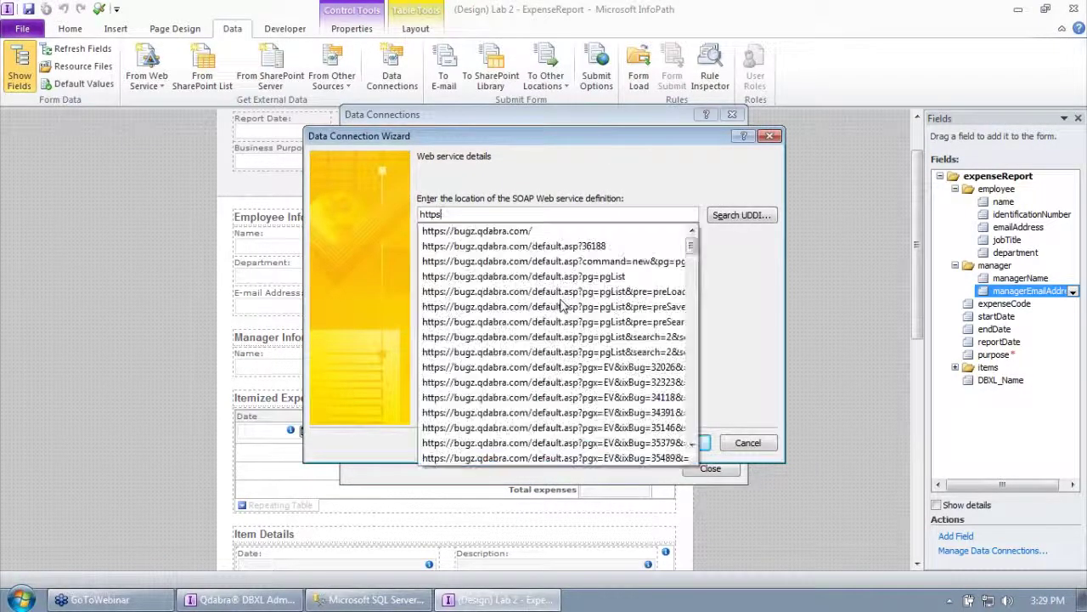
text(://training.formsboard.com/qdabrawebservice/)
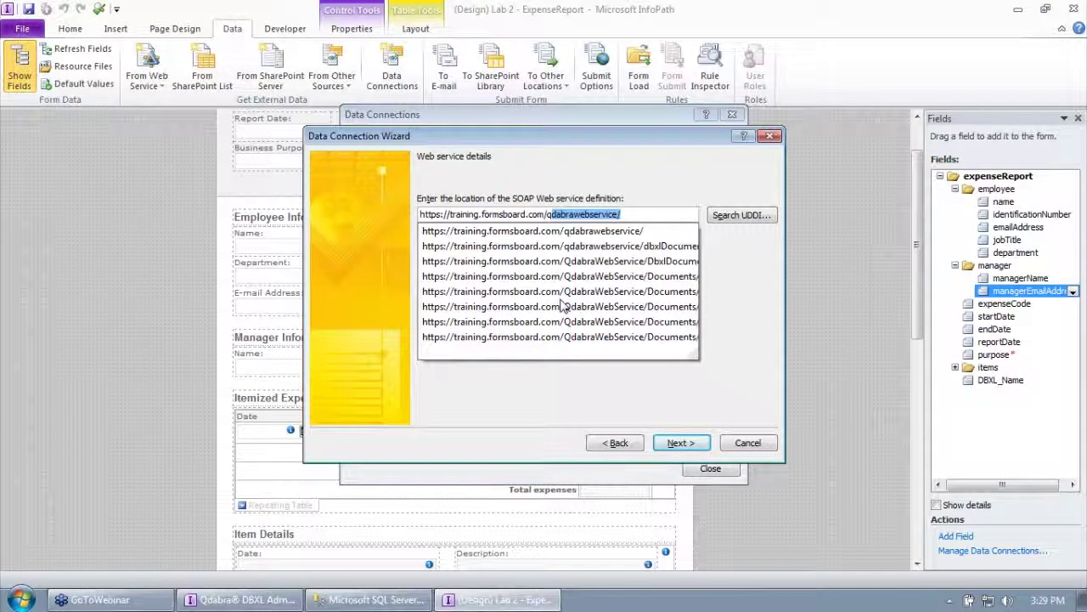
key(End)
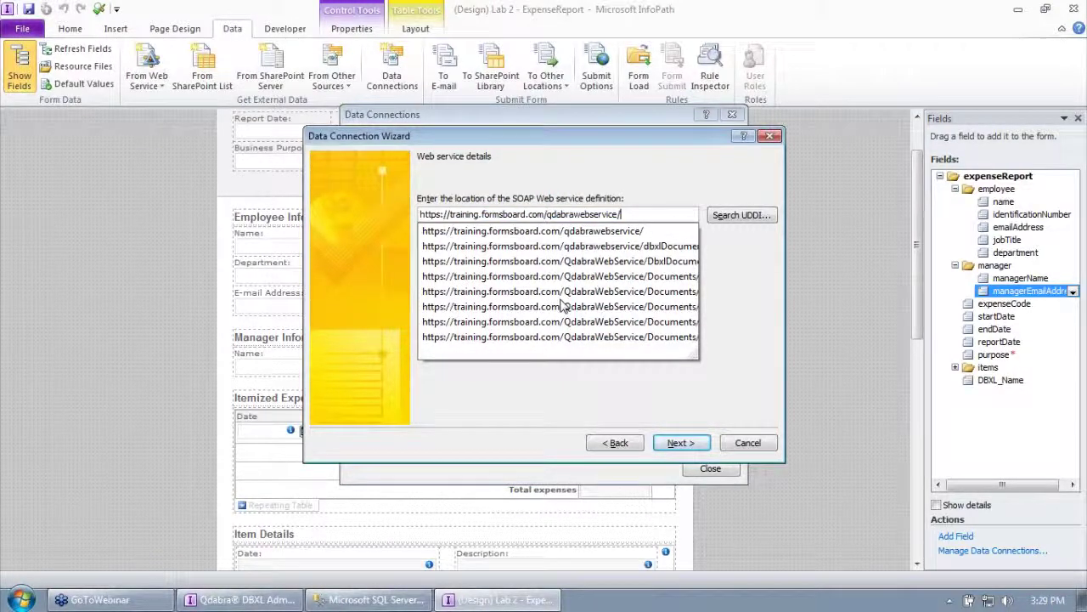
text(dbxl)
key(BackSpace)
key(BackSpace)
key(BackSpace)
key(BackSpace)
key(BackSpace)
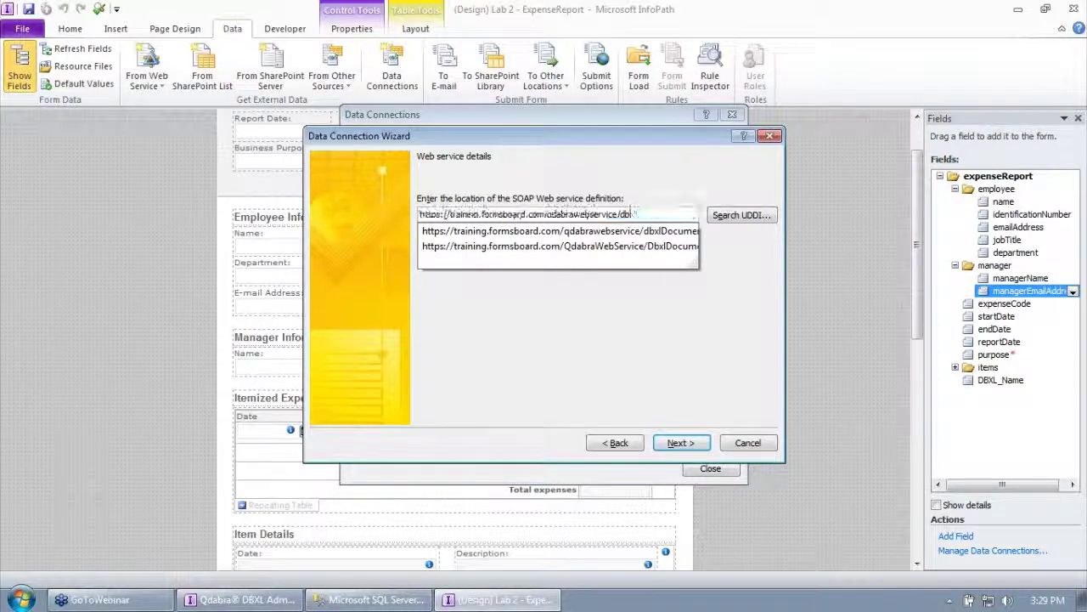
text(aduserinfo.asm)
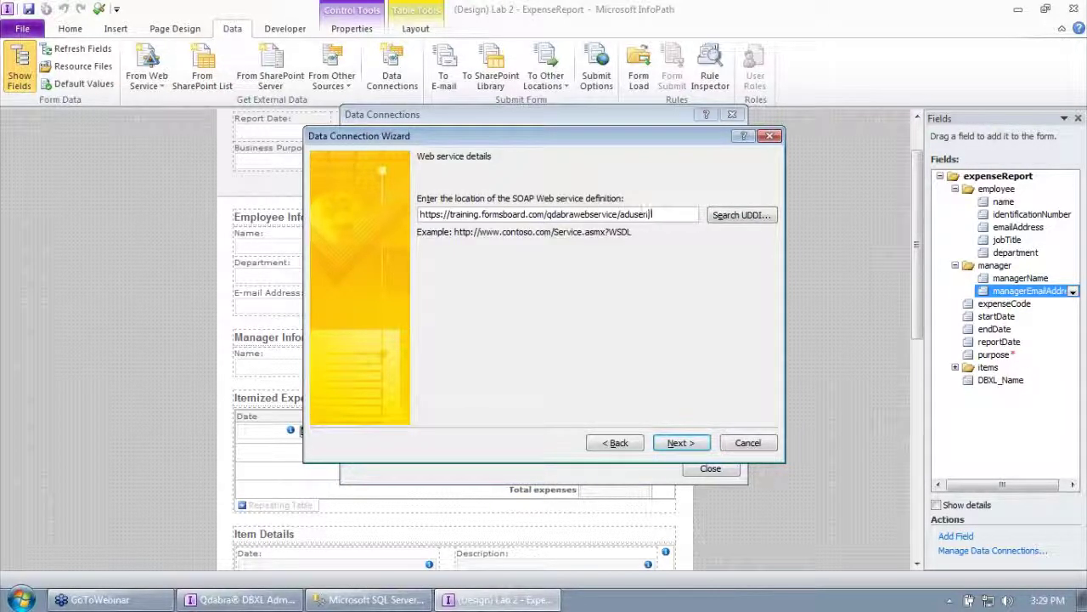
text(x)
click(681, 443)
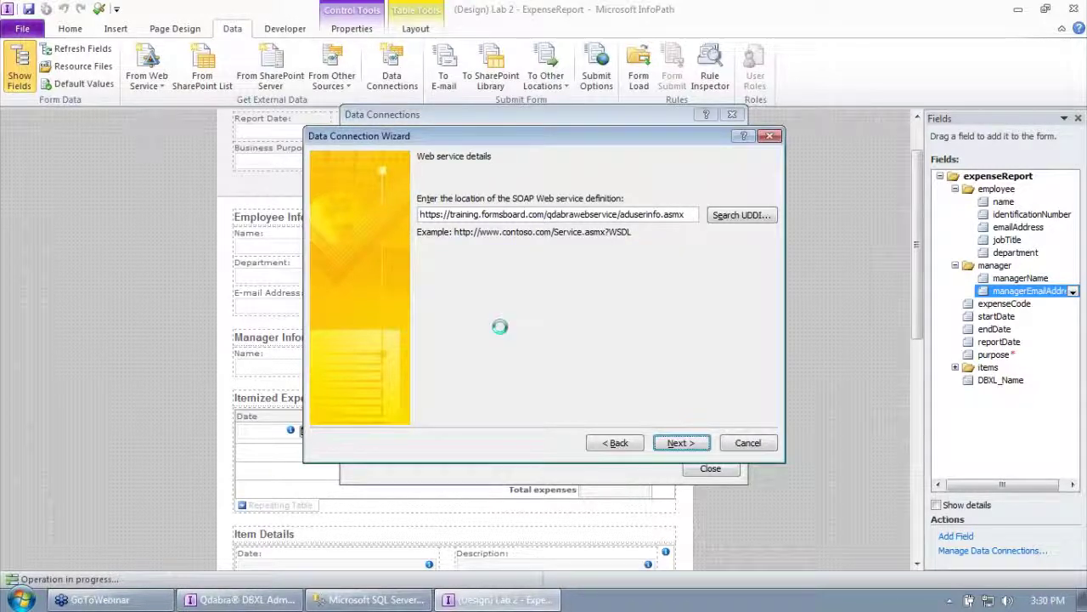
Choose the GetMyInfo operation and finish the connection as GetMyInfo, with no stored copy and automatic retrieval when the form opens.
click(473, 309)
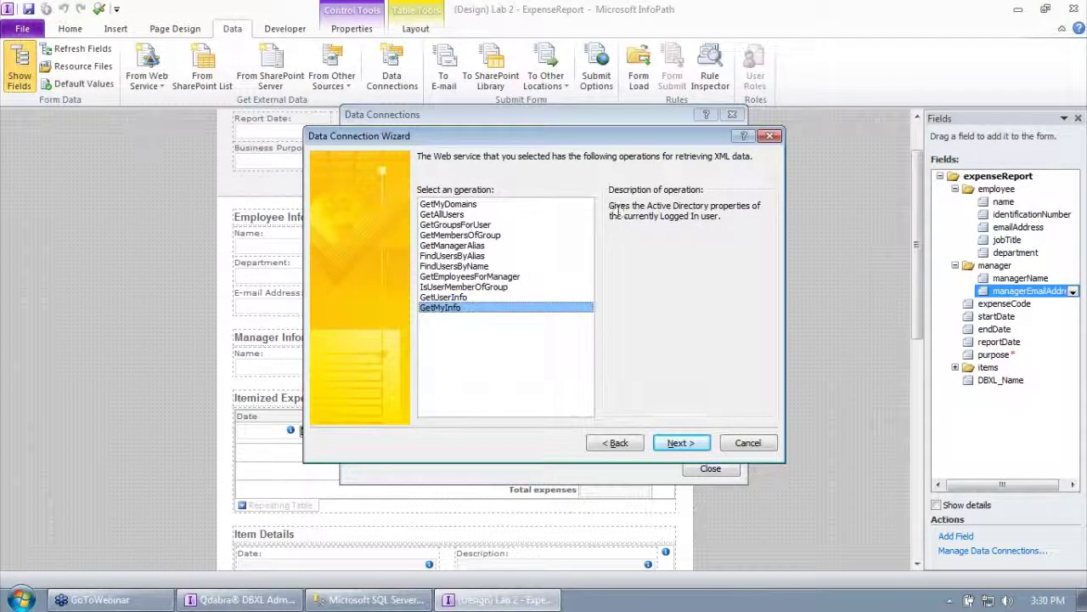
drag(610, 206, 744, 225)
click(744, 222)
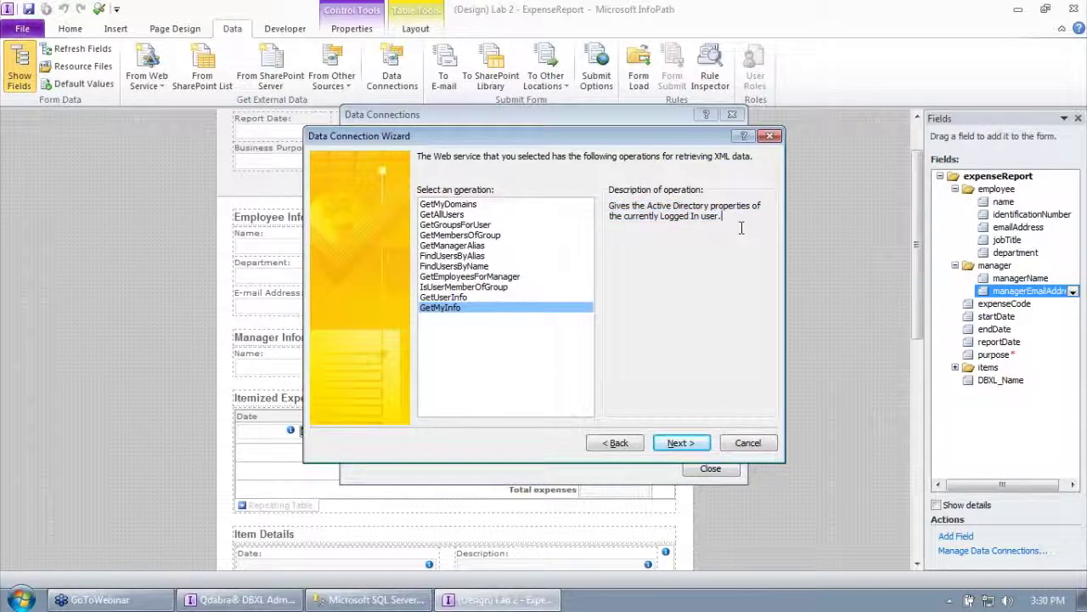
click(680, 443)
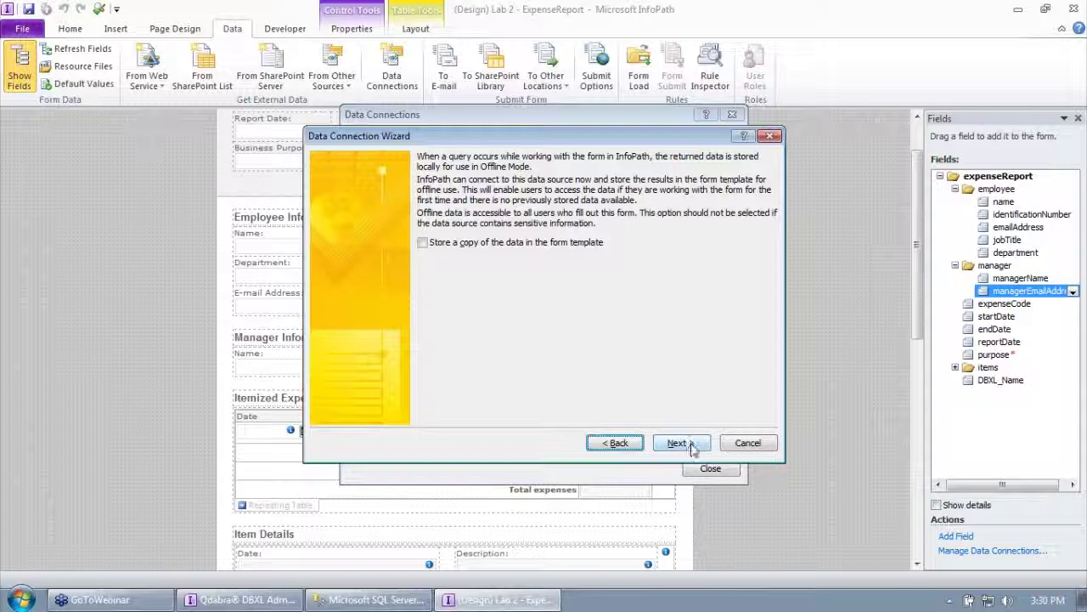
click(682, 442)
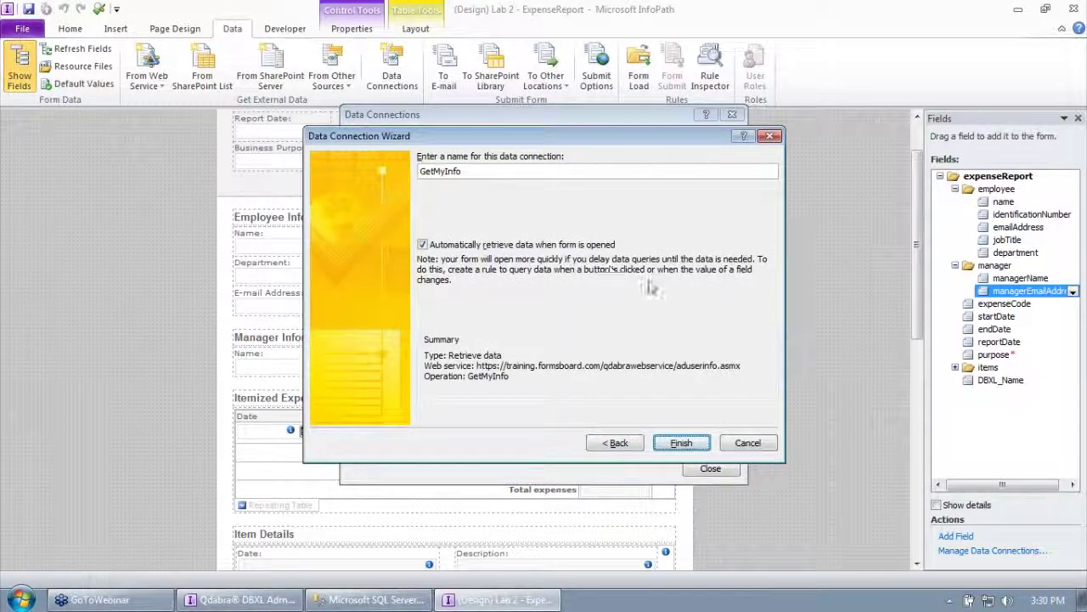
click(685, 444)
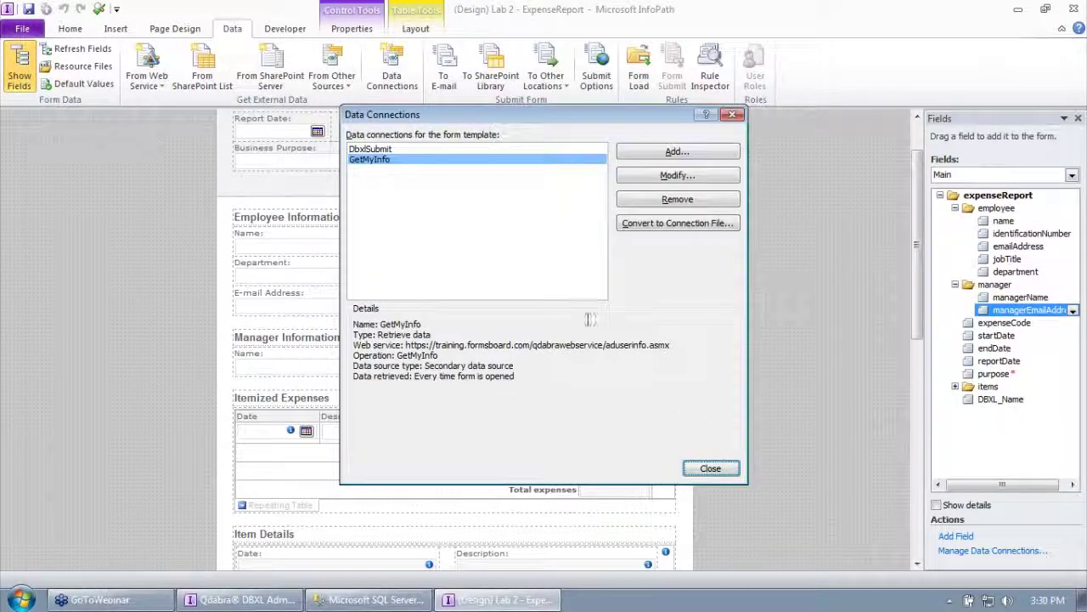
click(708, 469)
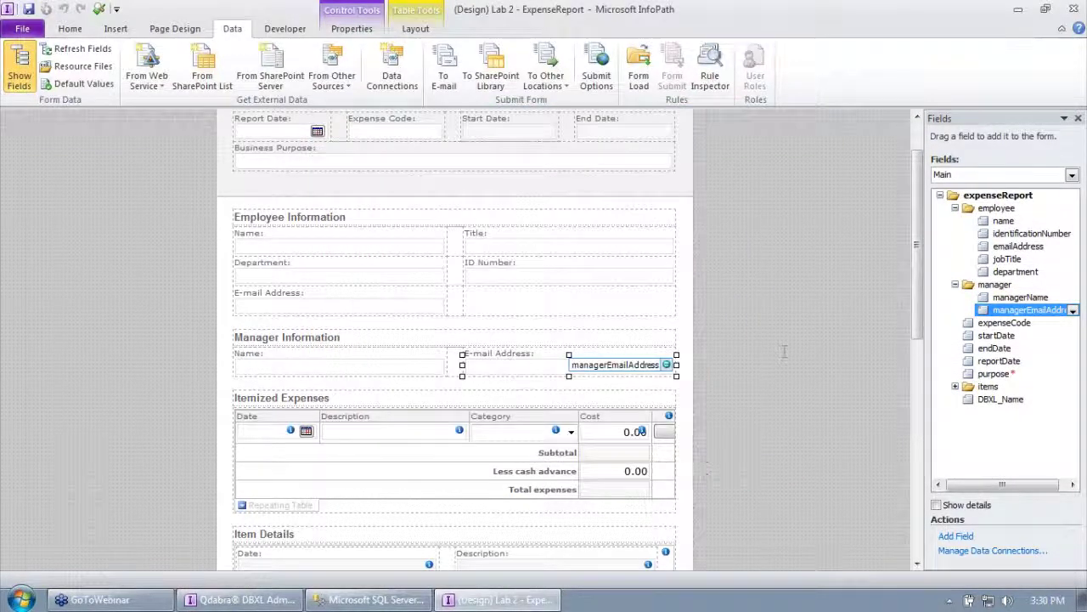
Show the GetMyInfo secondary data source in a wider field list and expand its dataFields down to ADProp's Key and Value.
click(977, 175)
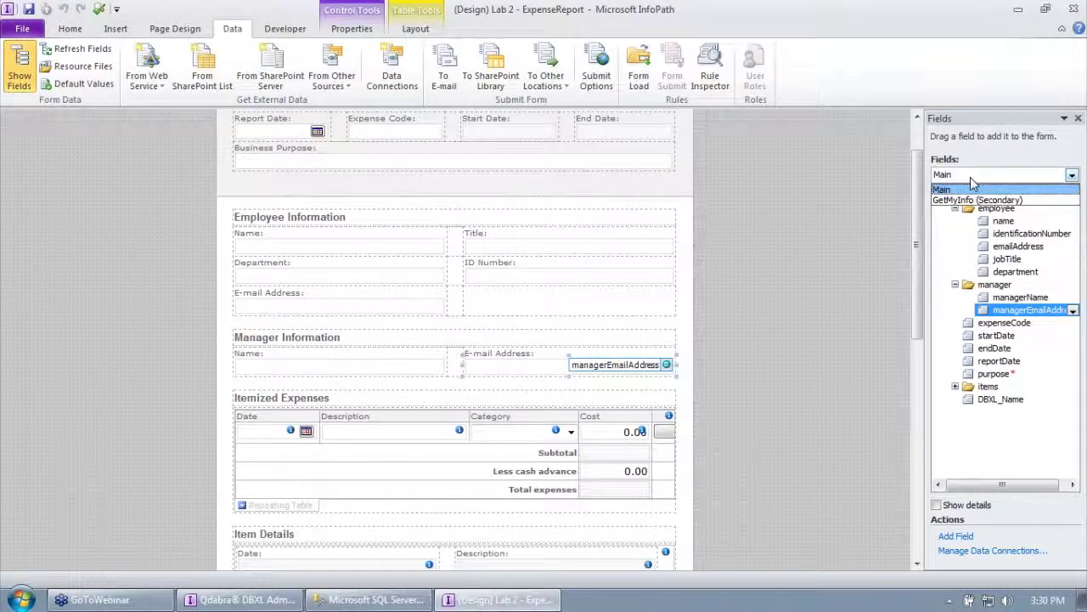
click(968, 189)
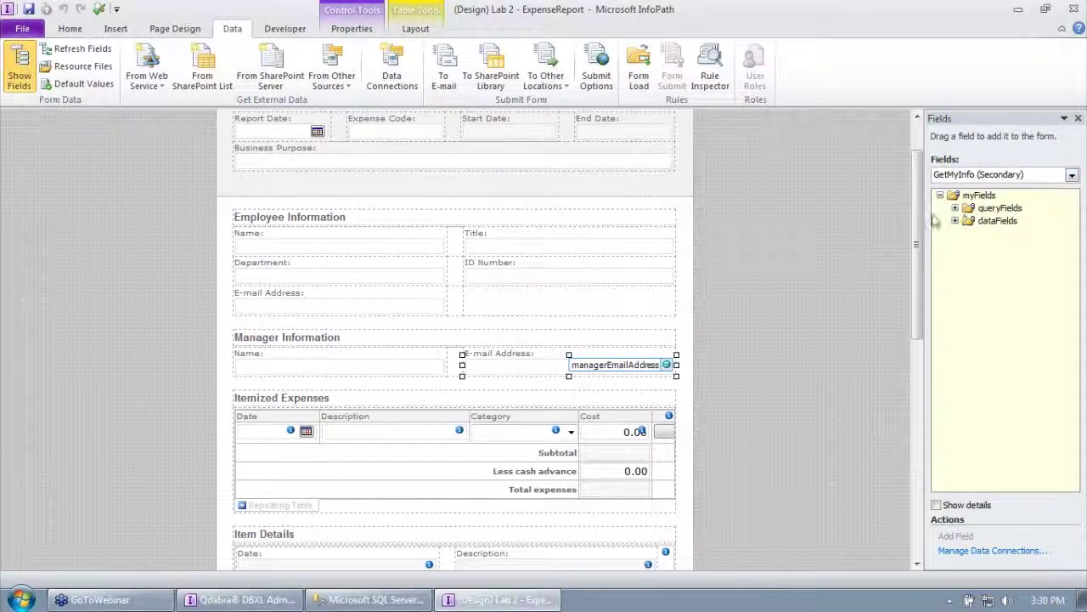
drag(924, 213, 818, 213)
click(848, 221)
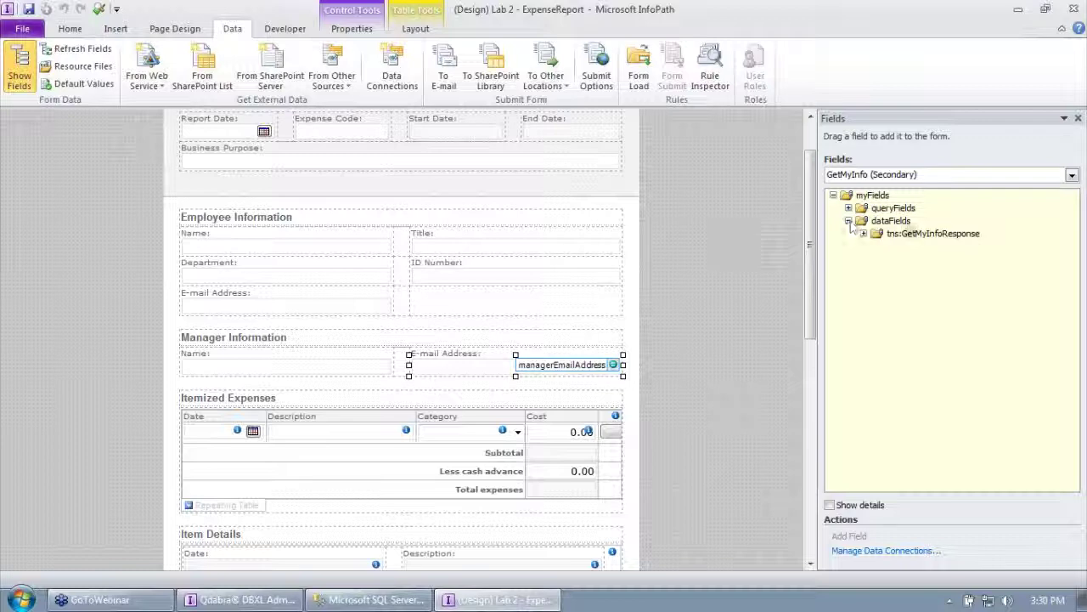
click(863, 233)
click(878, 246)
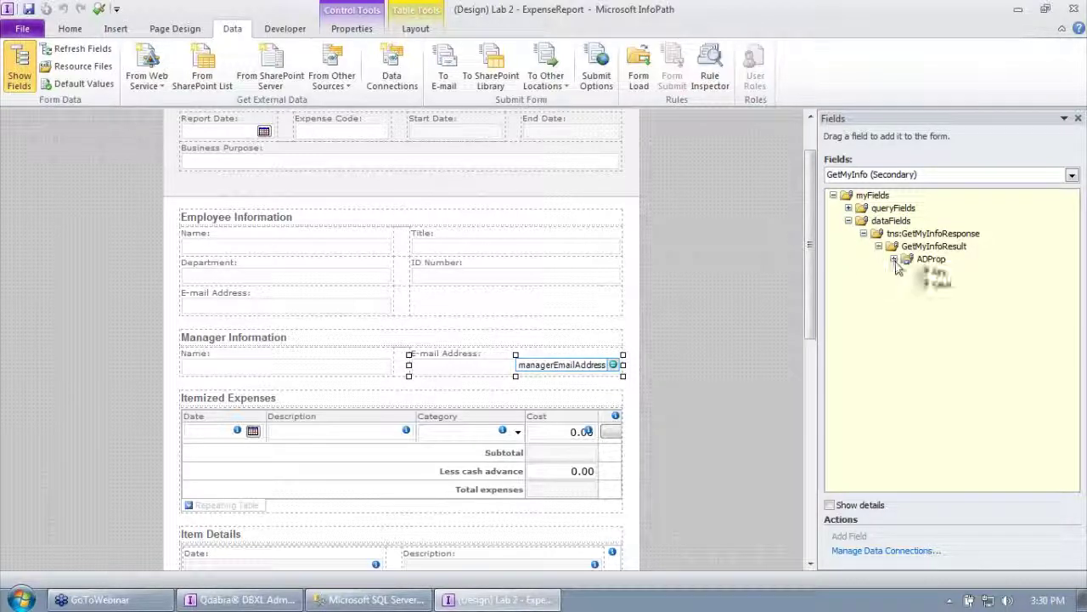
Insert the ADProp group as a repeating table below the form's Submit button.
scroll(732, 529, down, 15)
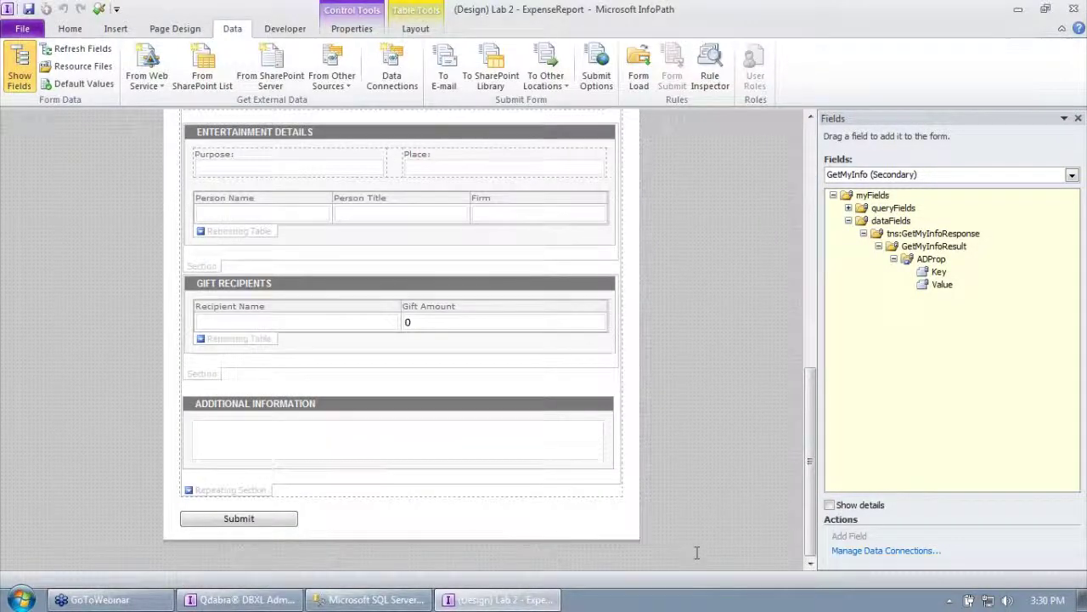
click(698, 544)
drag(931, 259, 299, 568)
click(339, 539)
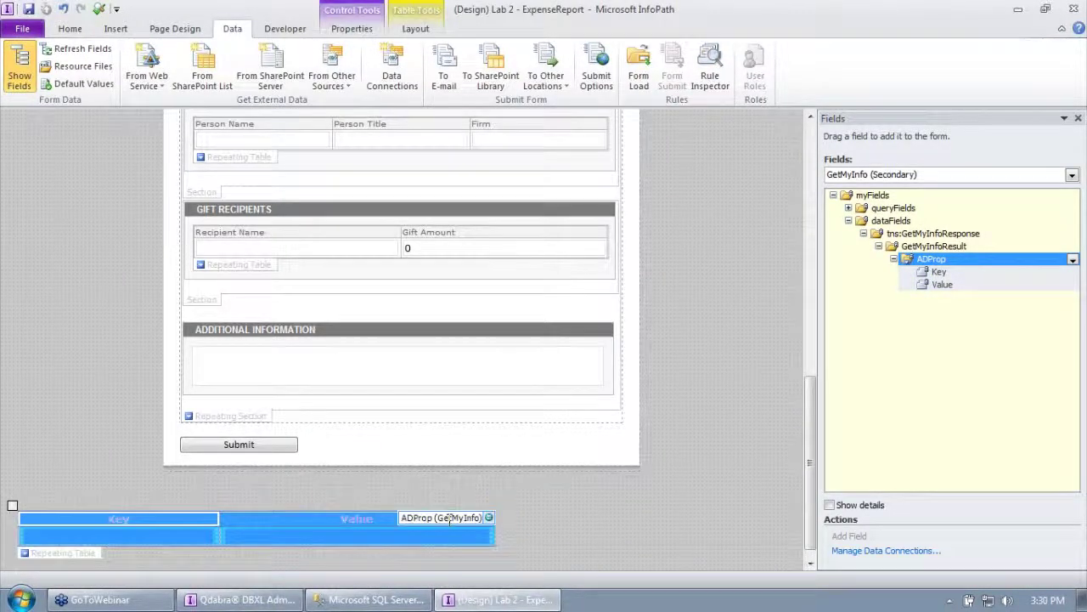
Preview the form, allow it to connect to its data sources, and go to the Key and Value table.
click(99, 8)
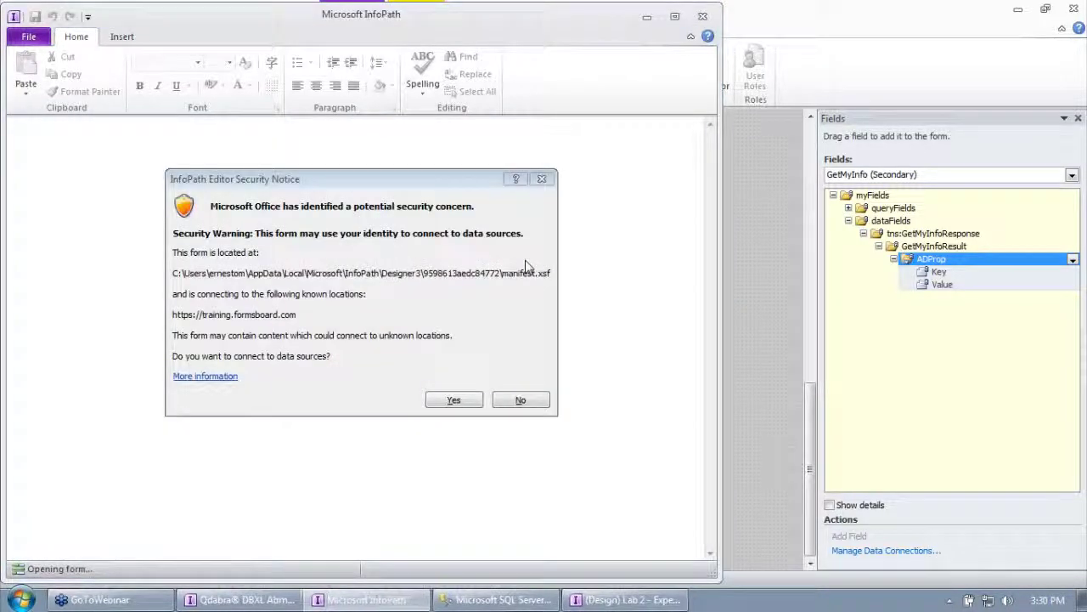
click(472, 400)
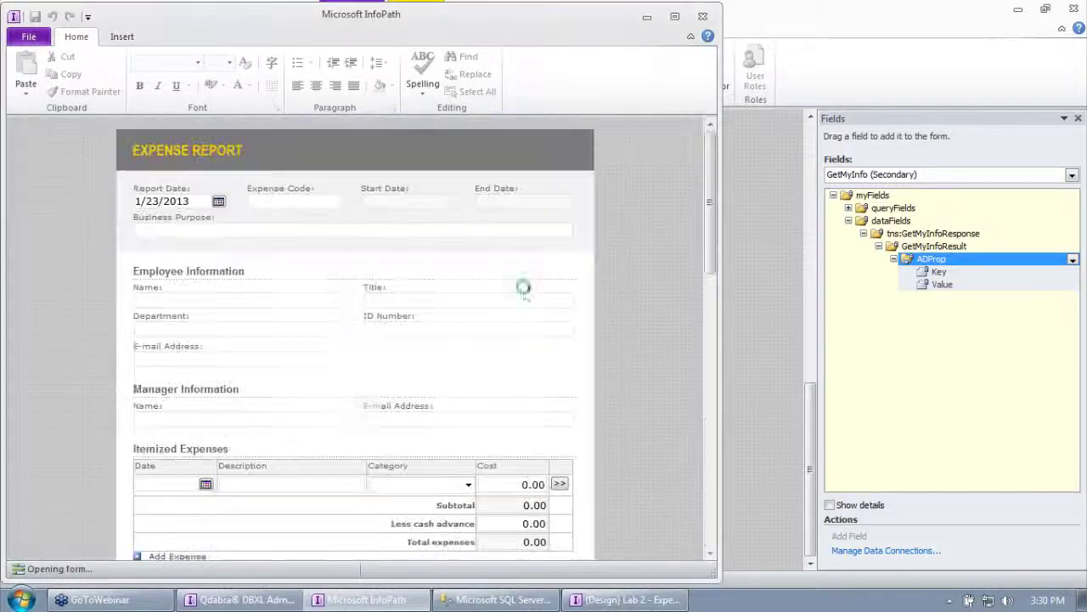
scroll(618, 284, down, 8)
scroll(619, 286, up, 8)
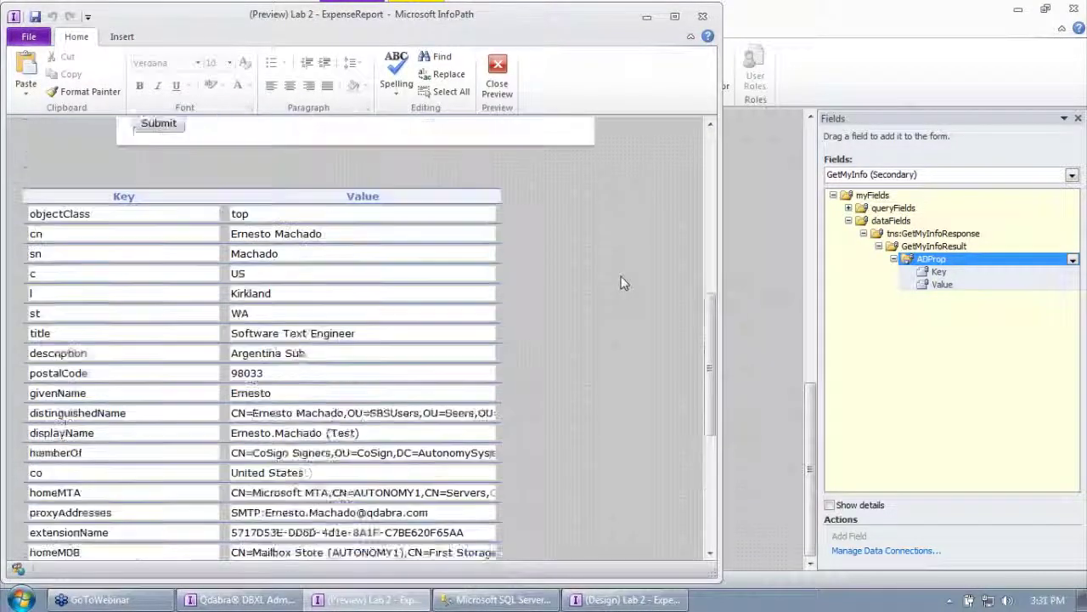
Examine the Active Directory properties in the previewed table, including the cn and sn keys with their values.
scroll(619, 284, down, 2)
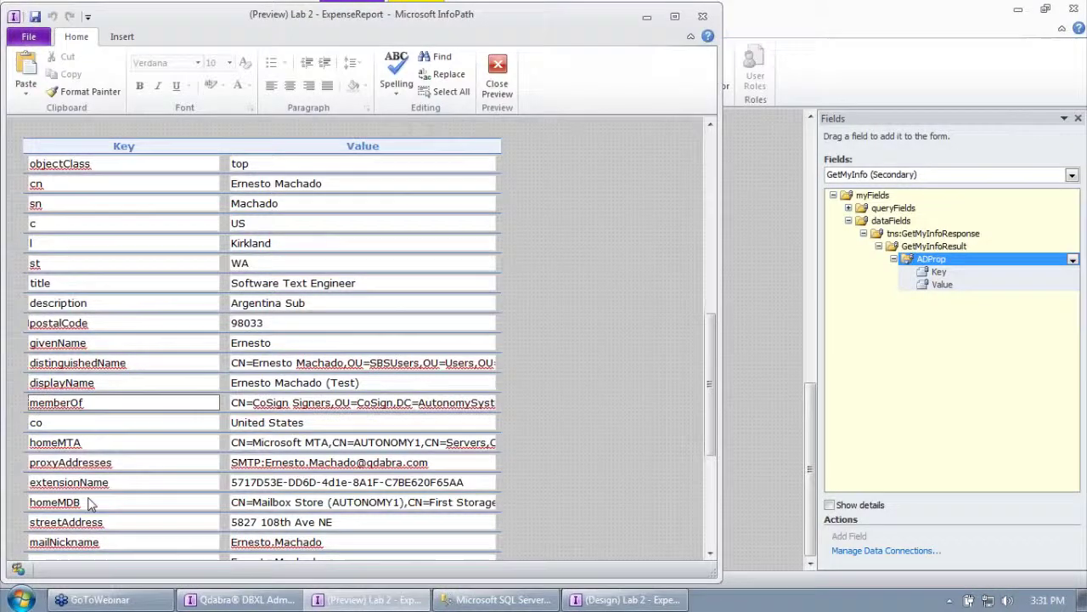
double_click(34, 184)
key(Tab)
double_click(35, 204)
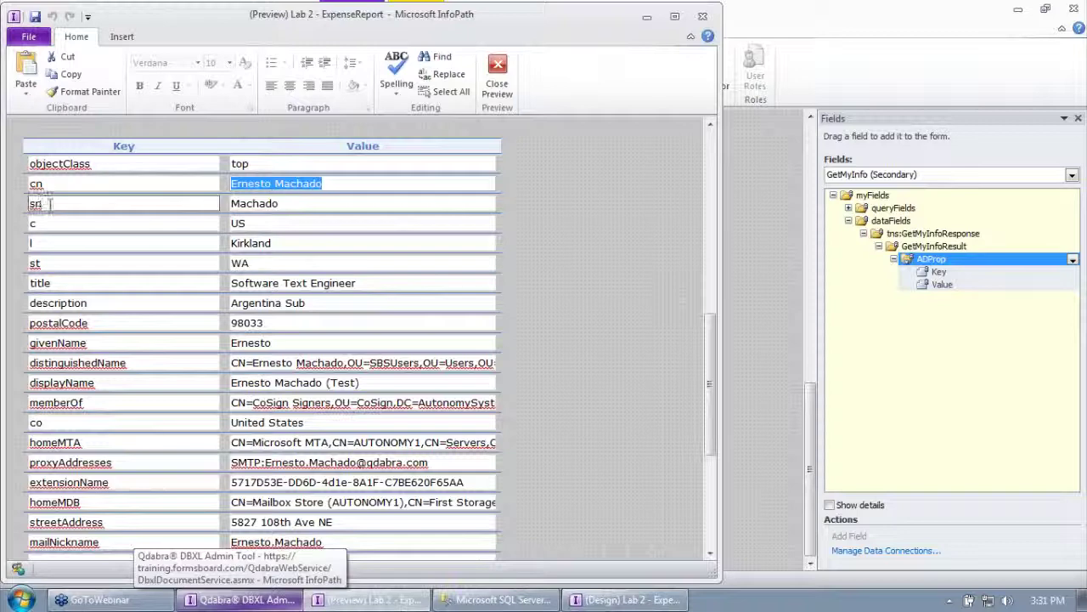
key(Tab)
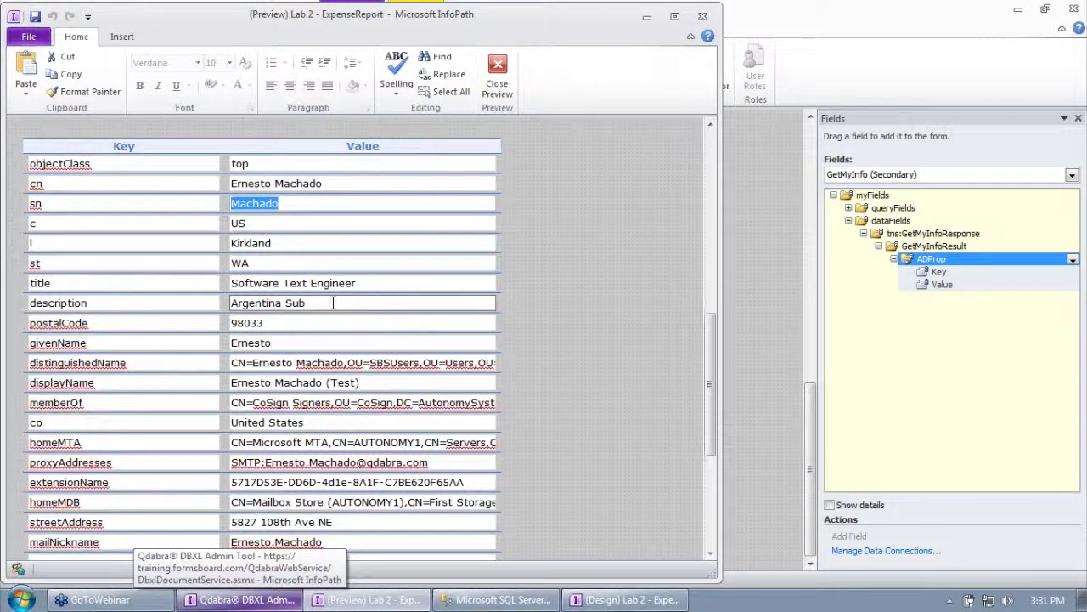
scroll(328, 304, down, 4)
scroll(339, 293, down, 2)
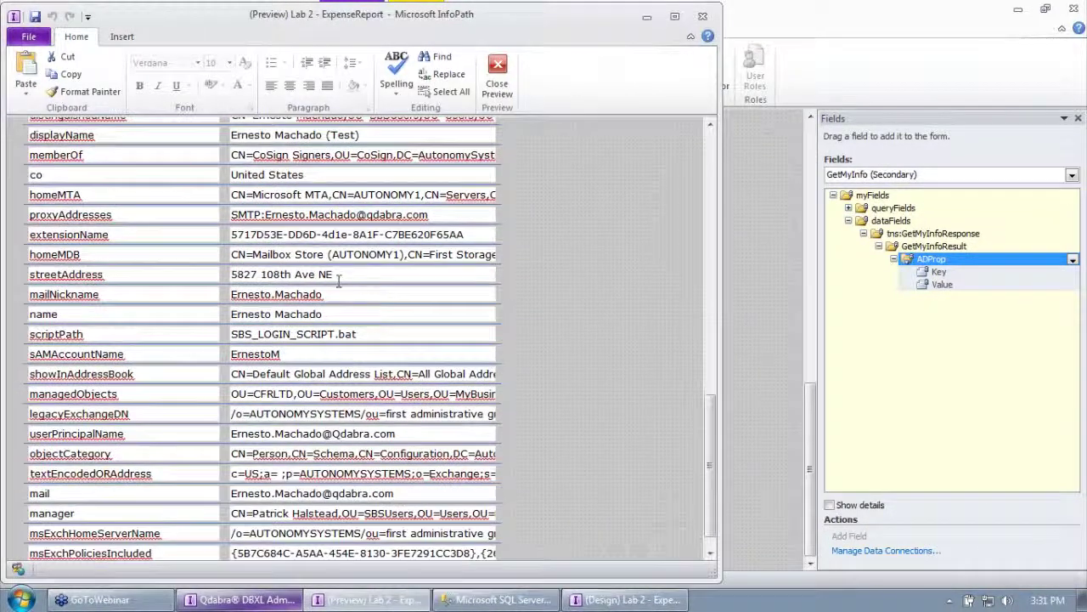
Examine the displayName, sAMAccountName, manager and mail properties in the previewed Key and Value table.
double_click(120, 133)
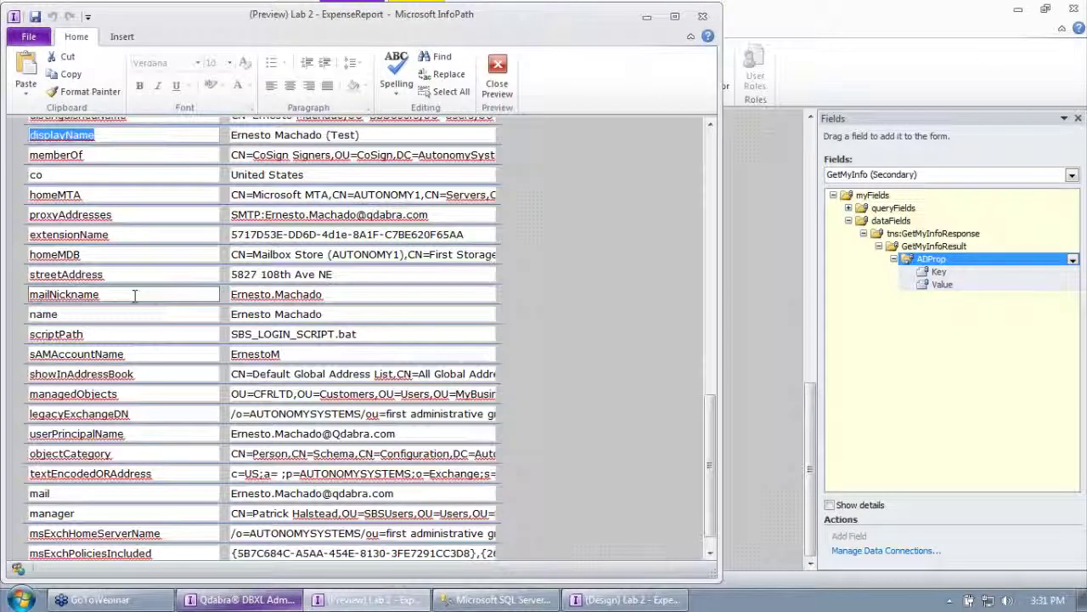
scroll(243, 332, down, 1)
click(244, 321)
key(shift+Tab)
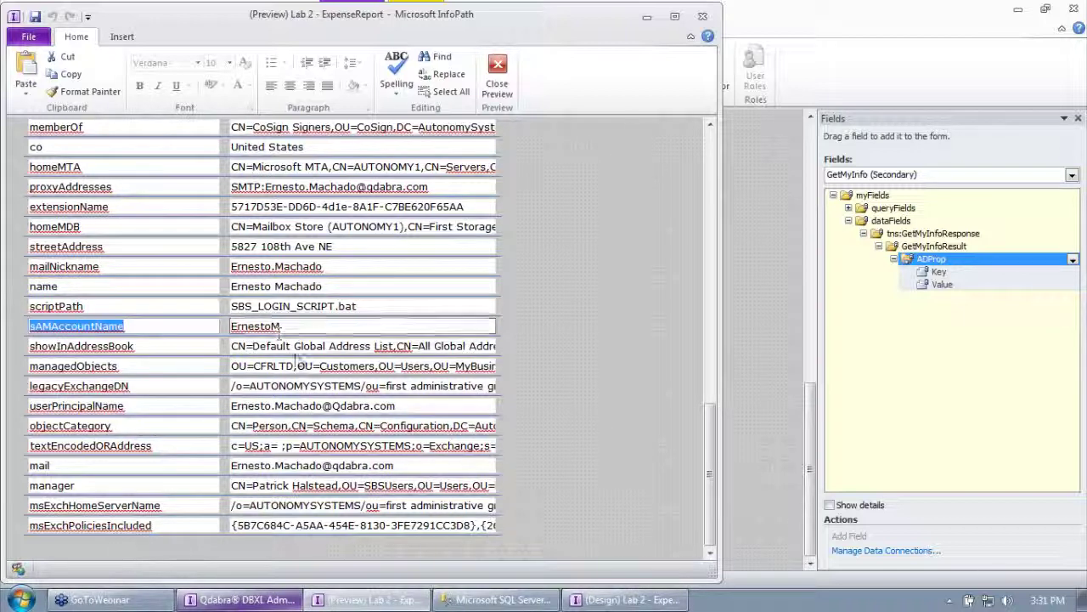
double_click(51, 485)
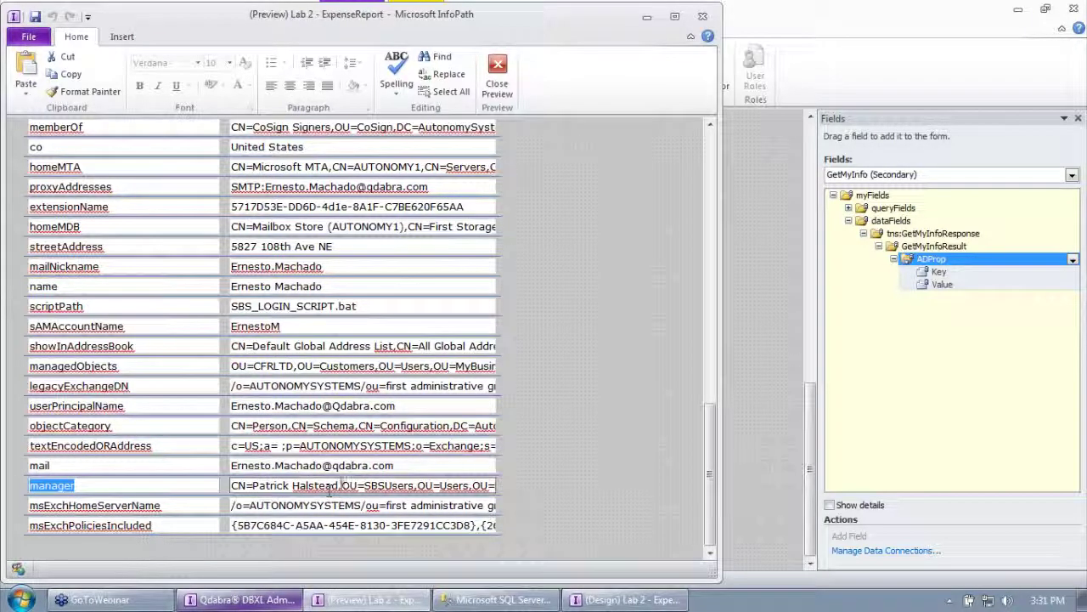
drag(339, 485, 230, 485)
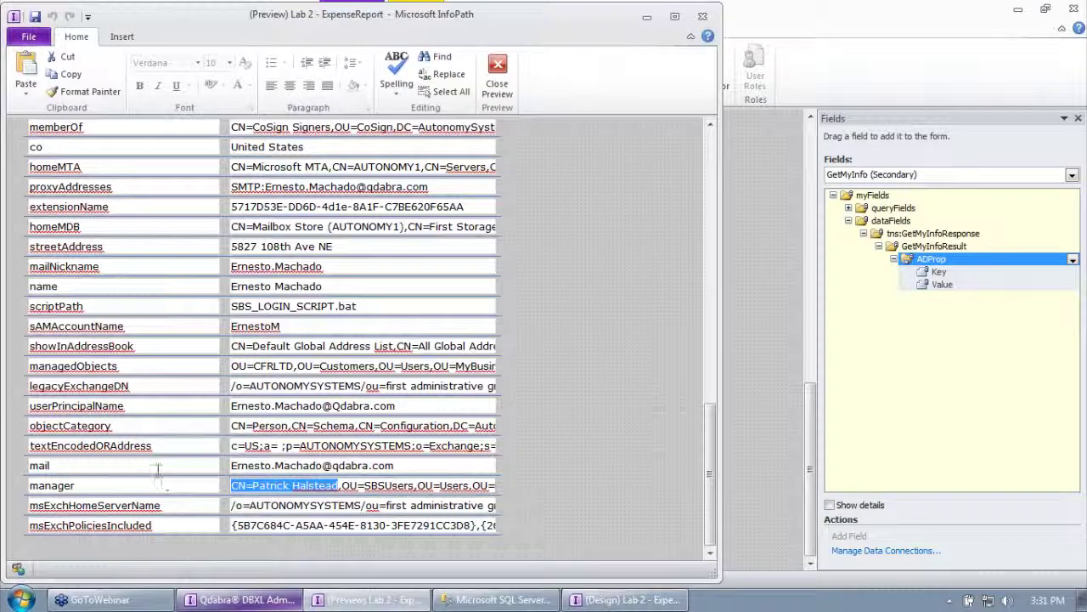
click(39, 466)
key(Tab)
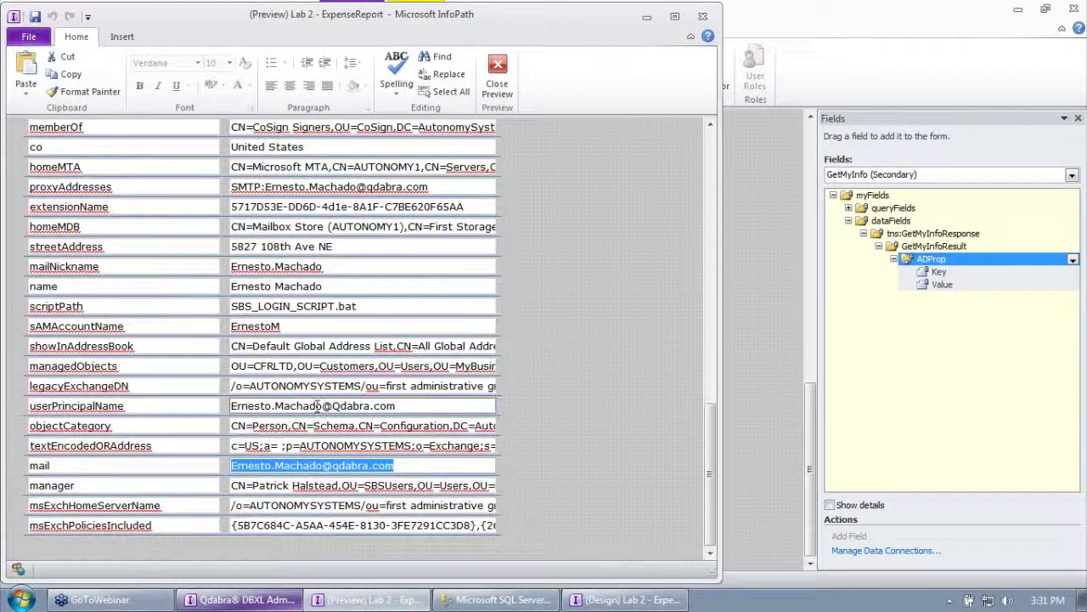
Review the mailNickname, displayName, distinguishedName, title and description keys in the table, and close the form preview.
scroll(310, 385, up, 10)
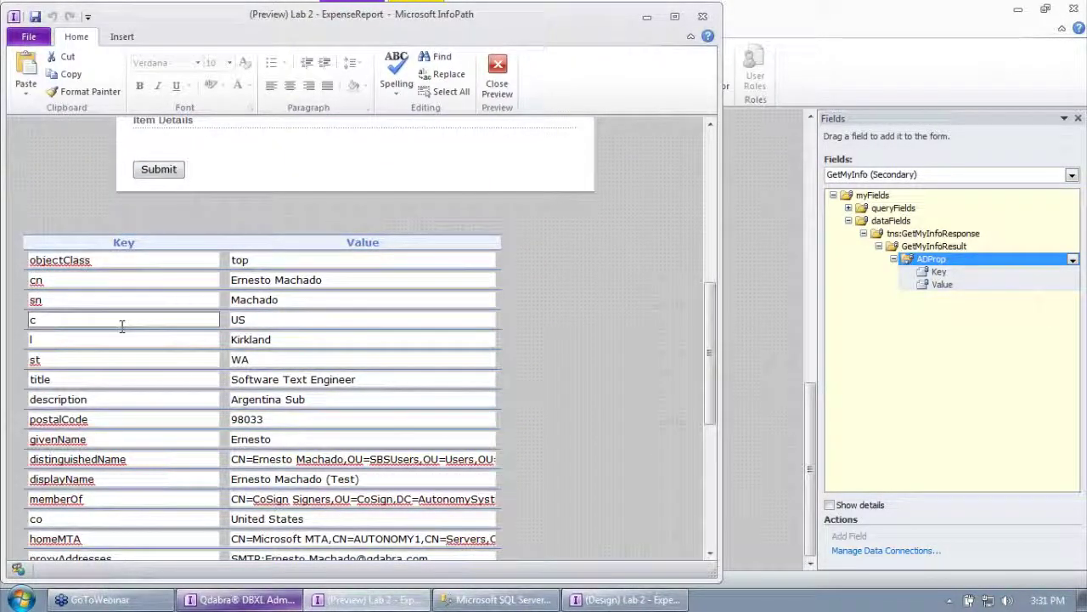
scroll(174, 340, down, 10)
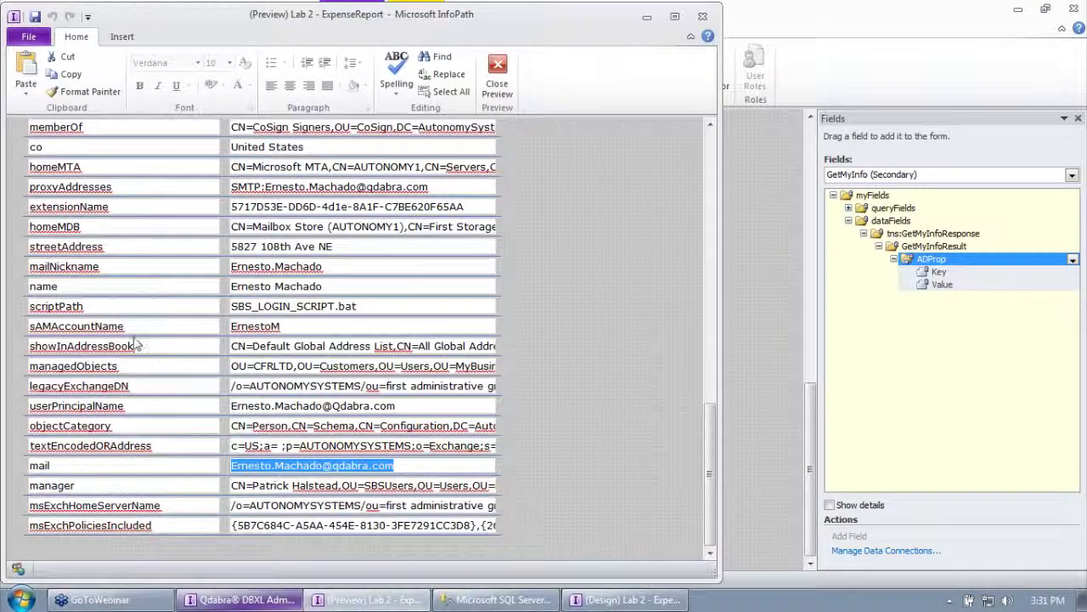
drag(124, 269, 31, 266)
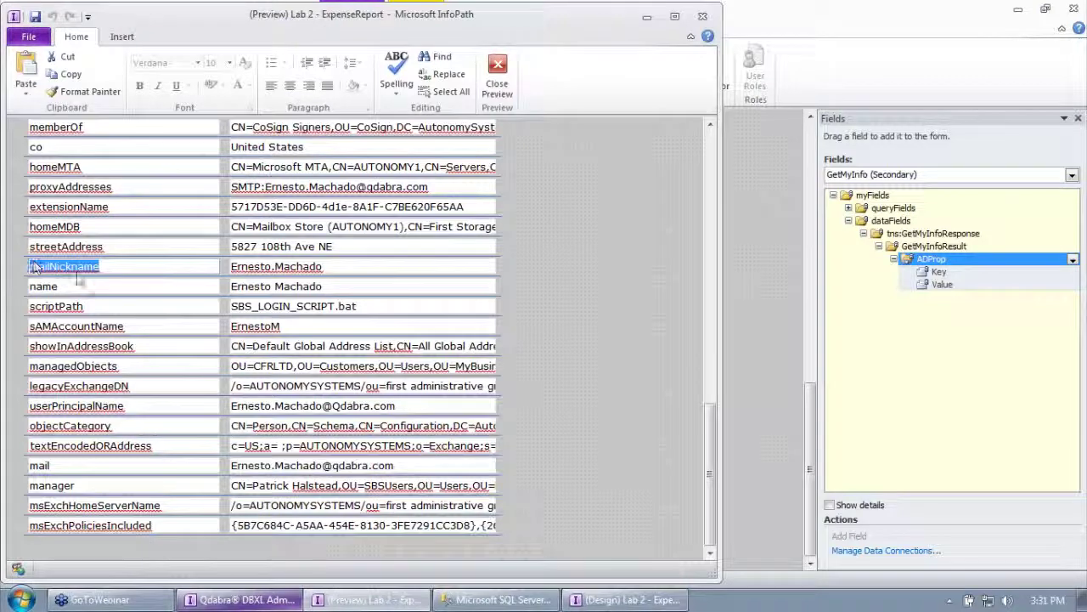
scroll(111, 303, up, 2)
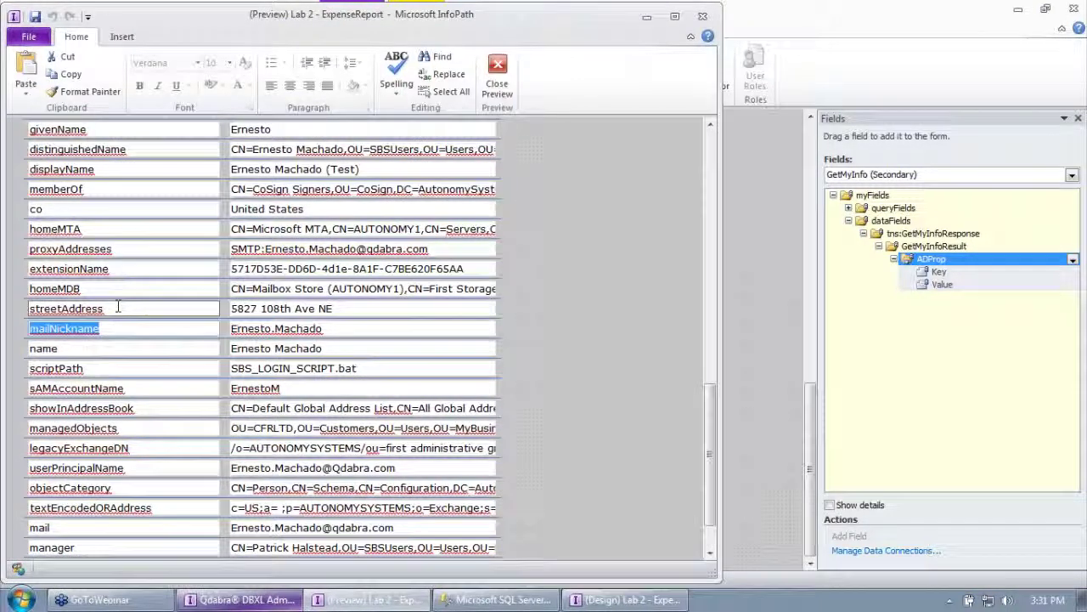
scroll(118, 308, up, 2)
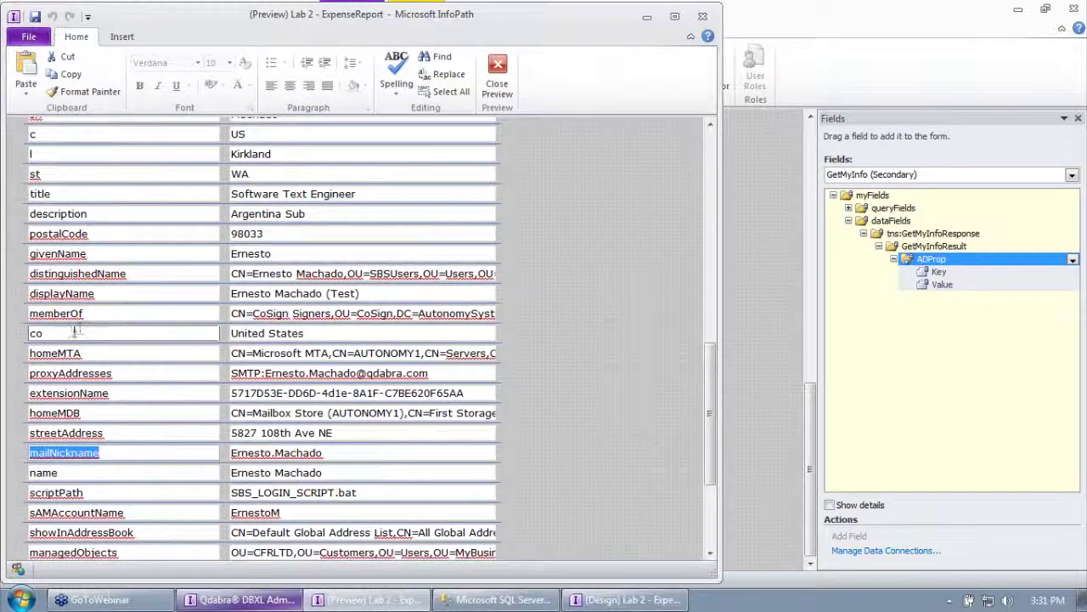
drag(100, 293, 30, 293)
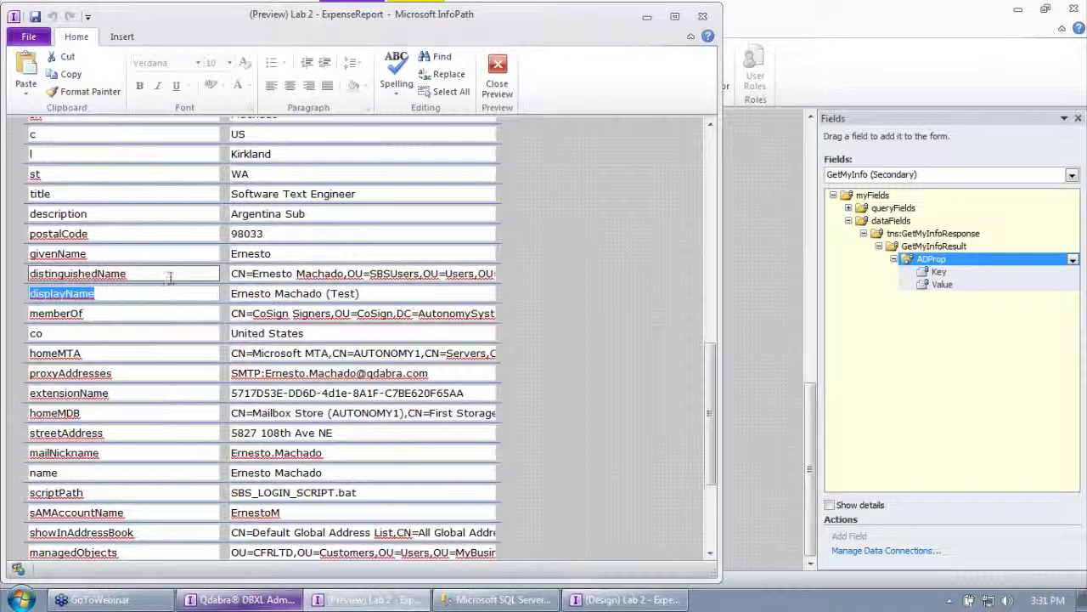
drag(156, 273, 8, 283)
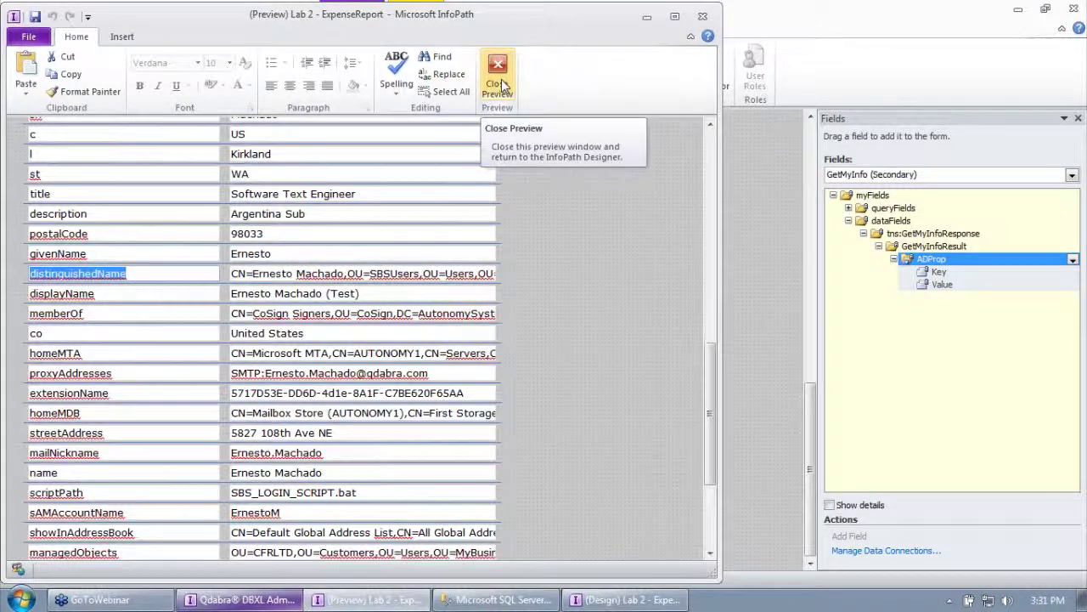
scroll(340, 340, up, 3)
click(51, 317)
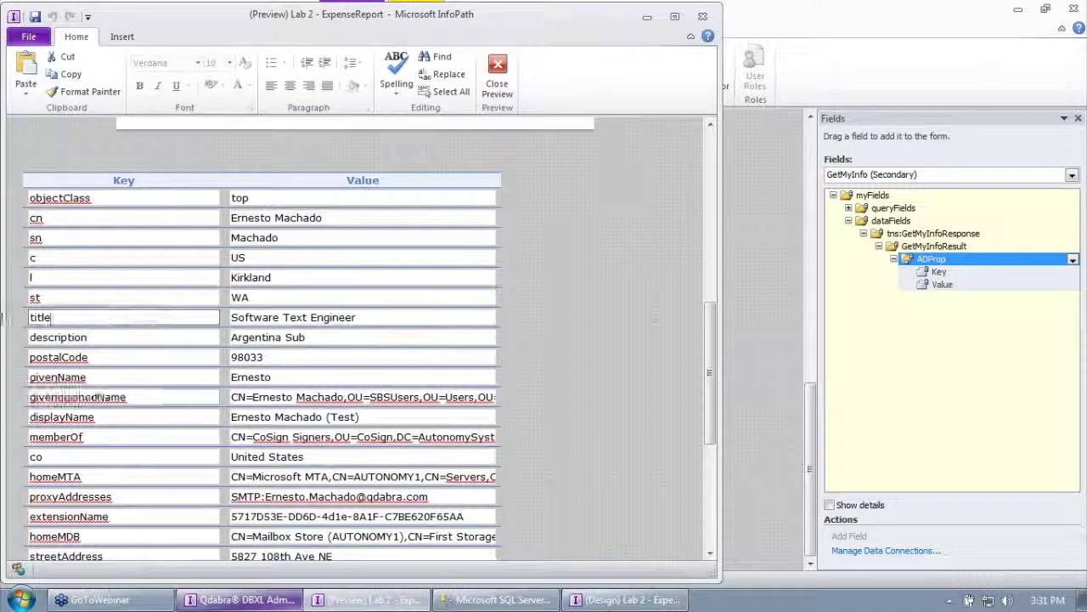
double_click(89, 317)
double_click(94, 337)
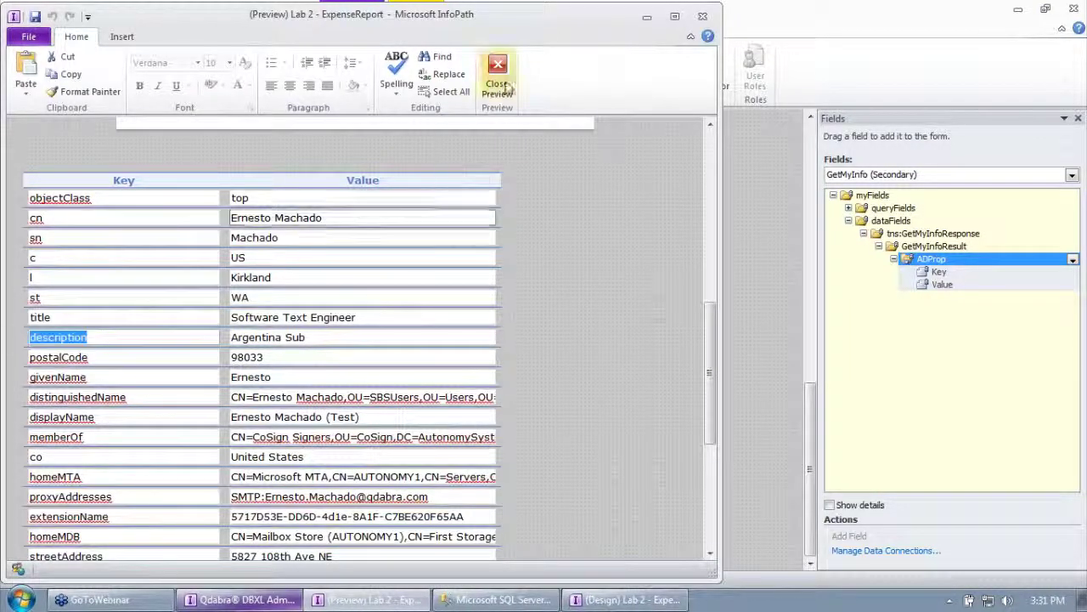
click(498, 76)
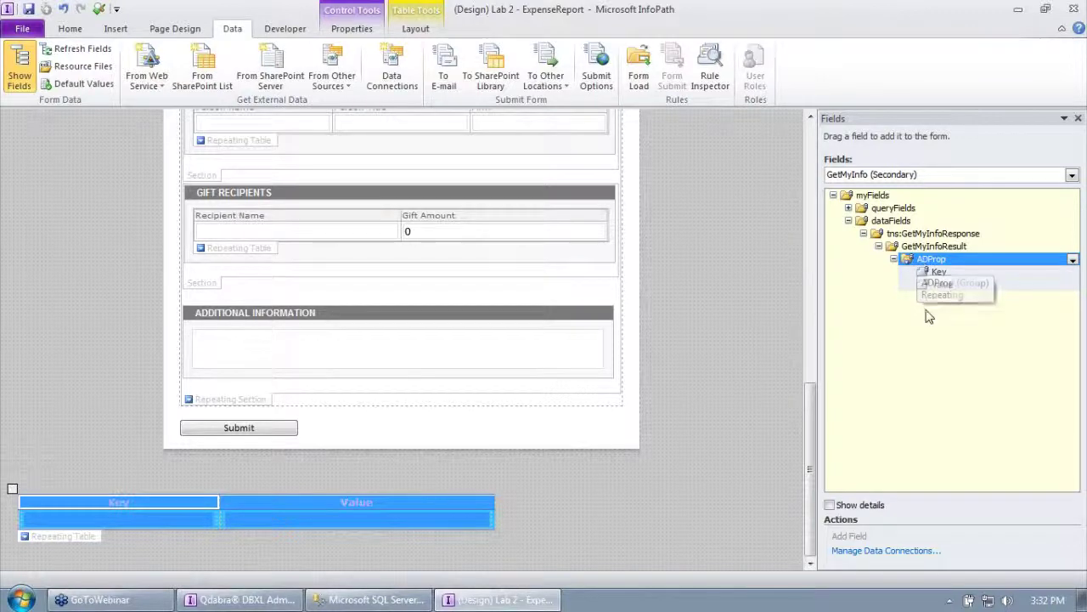
Preview the form again with data connections allowed, and open a blank Notepad document beside its Key and Value table.
click(97, 9)
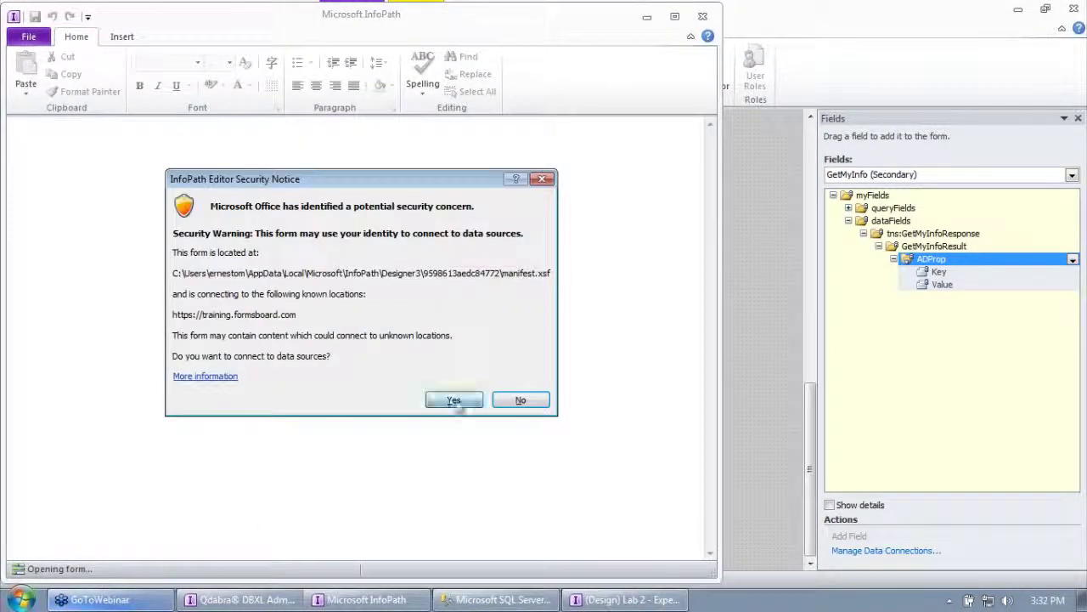
click(22, 600)
click(48, 508)
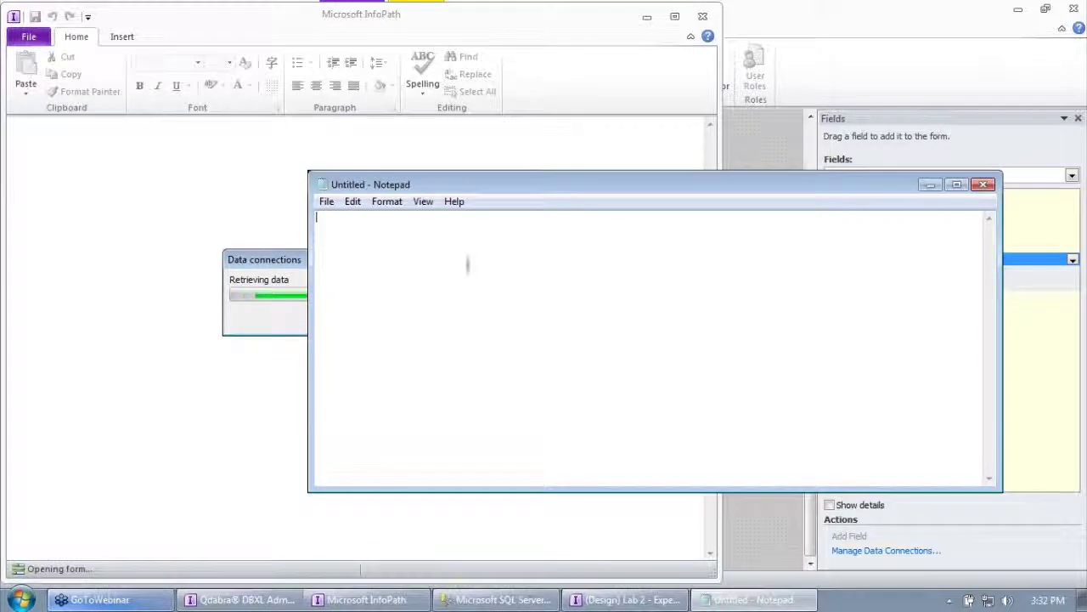
drag(312, 172, 728, 111)
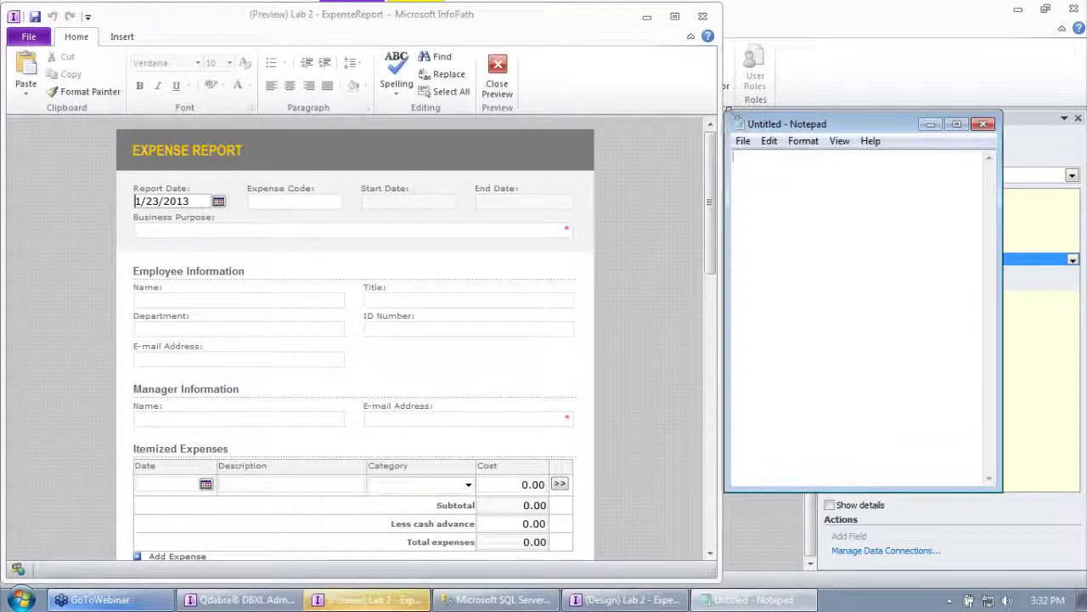
drag(710, 188, 719, 497)
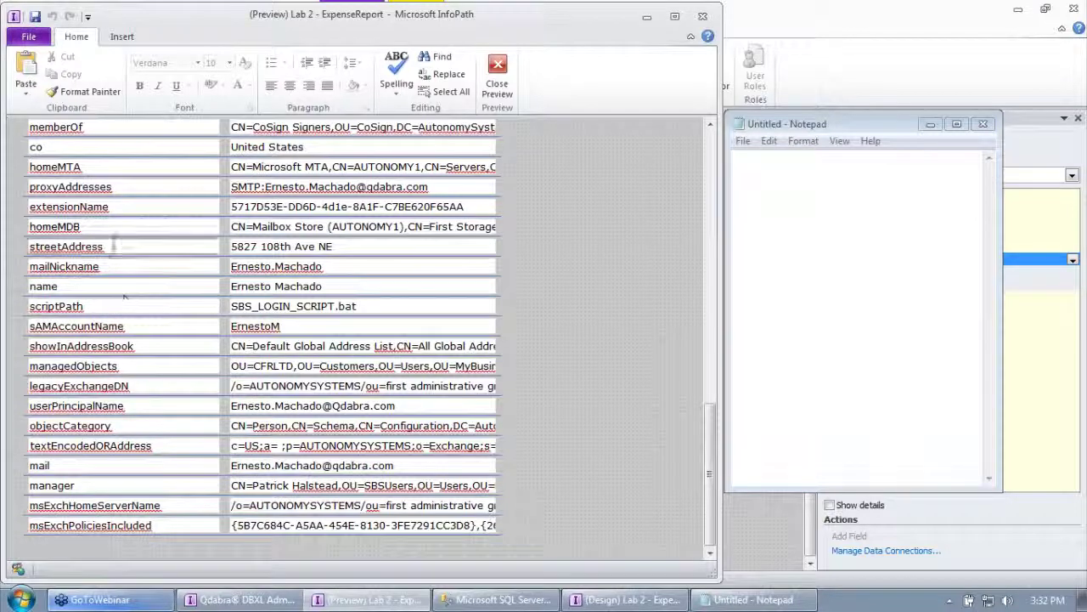
Copy the sAMAccountName key from the preview and record it in Notepad as "alias = sAMAccountName".
double_click(133, 324)
key(ctrl+c)
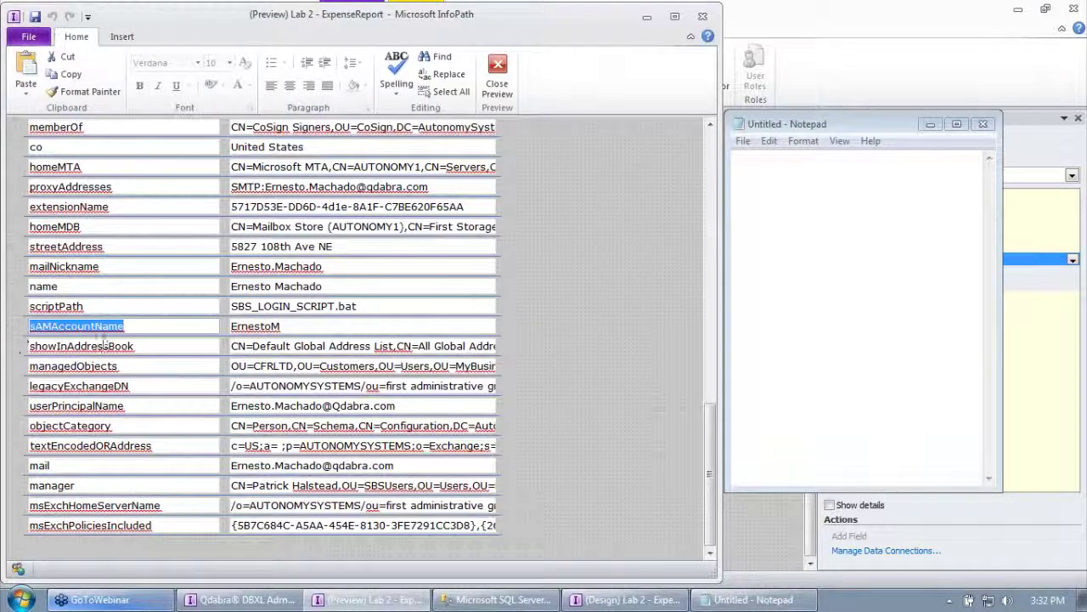
click(829, 220)
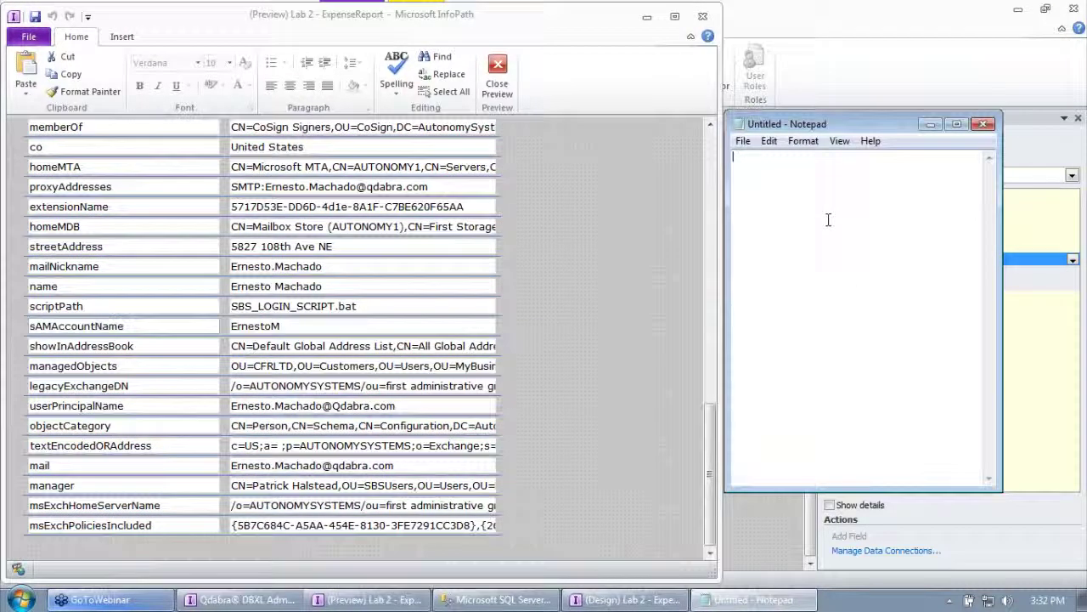
text(alias =)
key(ctrl+v)
key(Return)
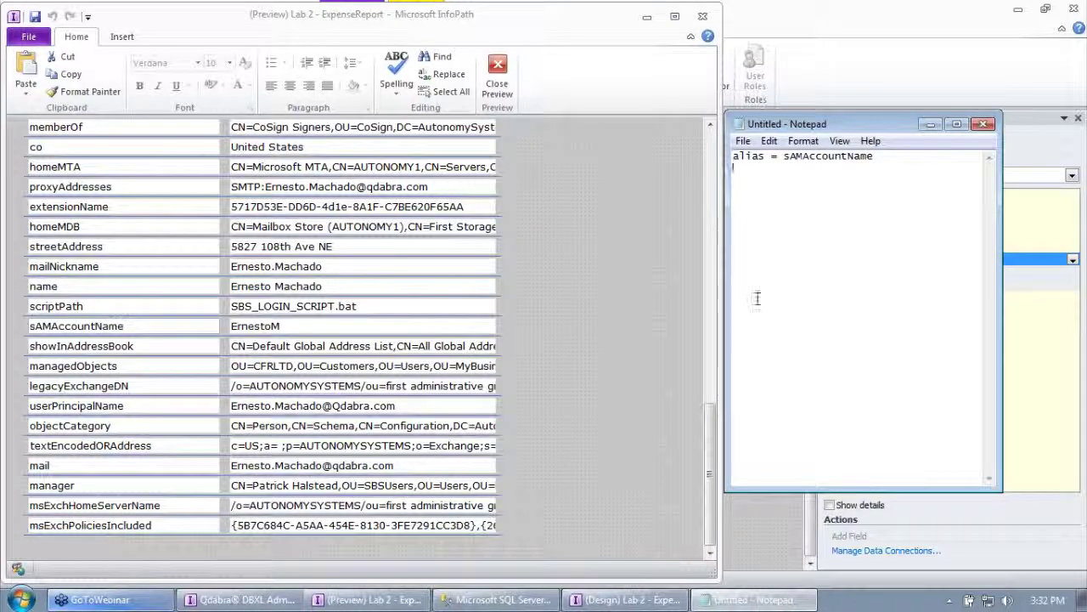
Copy the mail key from the preview and add the line "email = mail" to the Notepad notes.
click(143, 325)
double_click(64, 466)
key(ctrl+c)
click(799, 243)
text(email =)
key(ctrl+v)
Copy the name key from the preview and add the line "my full name = name" to the Notepad notes.
click(562, 261)
double_click(43, 286)
key(ctrl+c)
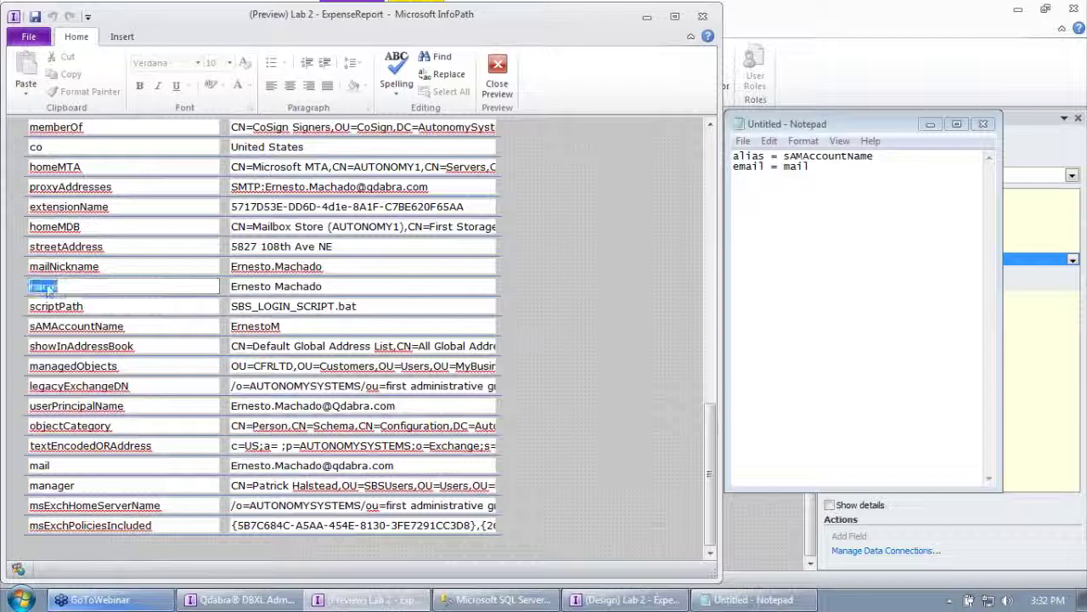
click(795, 214)
text(my full name =)
key(ctrl+v)
Close the preview and delete the Key and Value repeating table below the Submit button, including the leftover space.
click(702, 17)
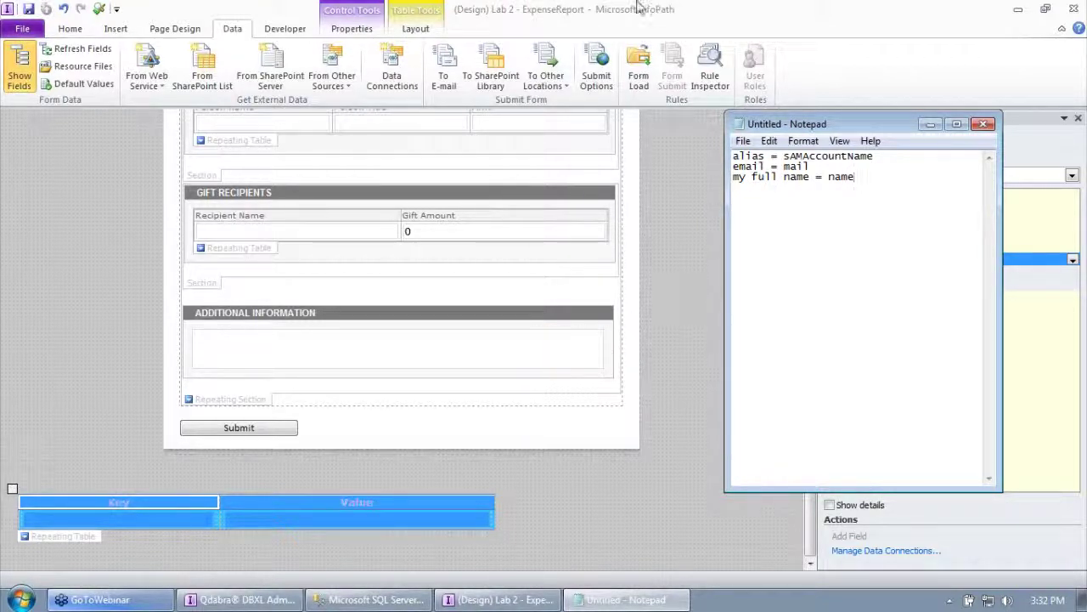
click(80, 539)
key(Delete)
key(BackSpace)
key(BackSpace)
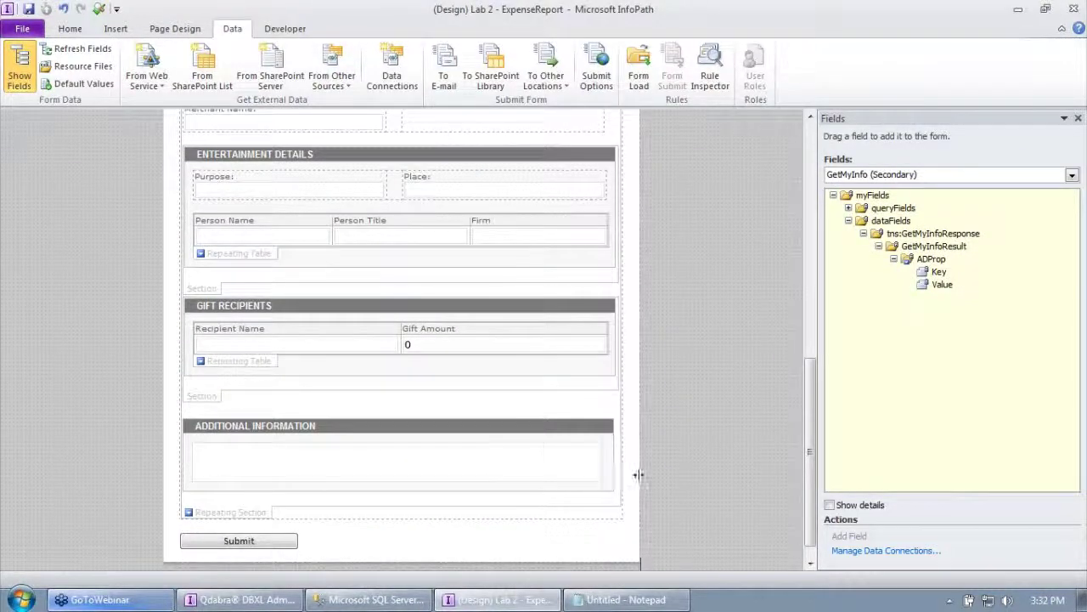
Create a new Action rule that runs on form load.
drag(809, 410, 810, 136)
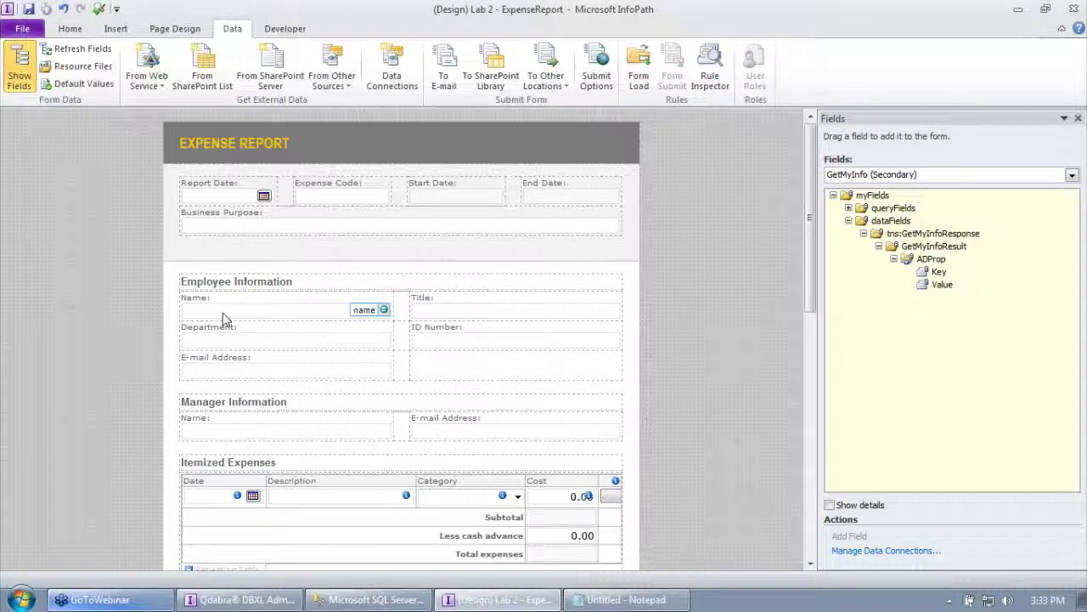
click(639, 78)
click(941, 250)
click(963, 310)
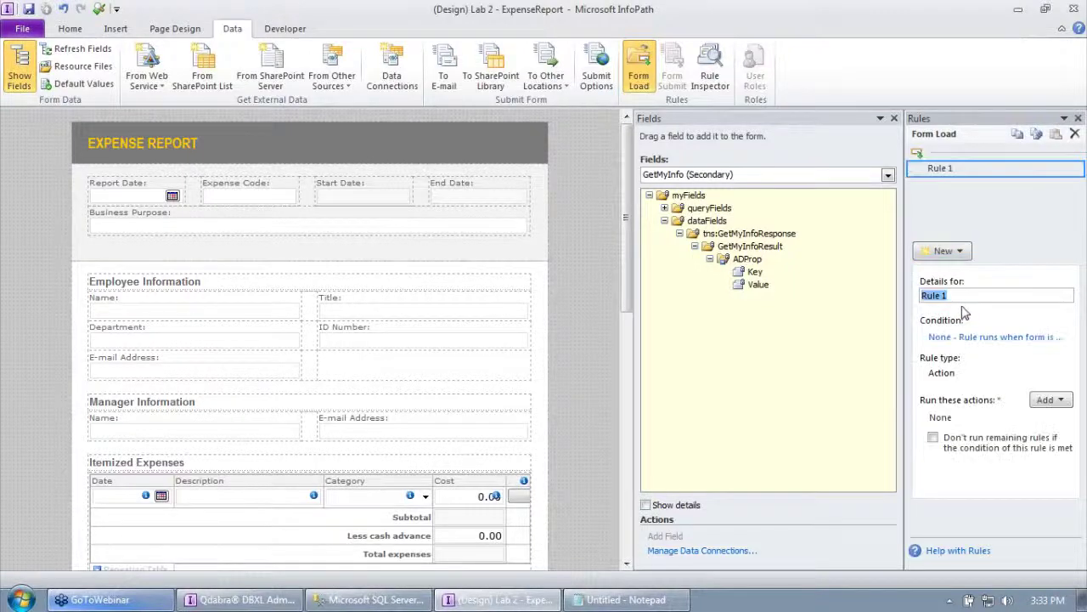
Add a "Set a field's value" action to Rule 1 for the employee group's name field, leaving its value empty.
click(1051, 399)
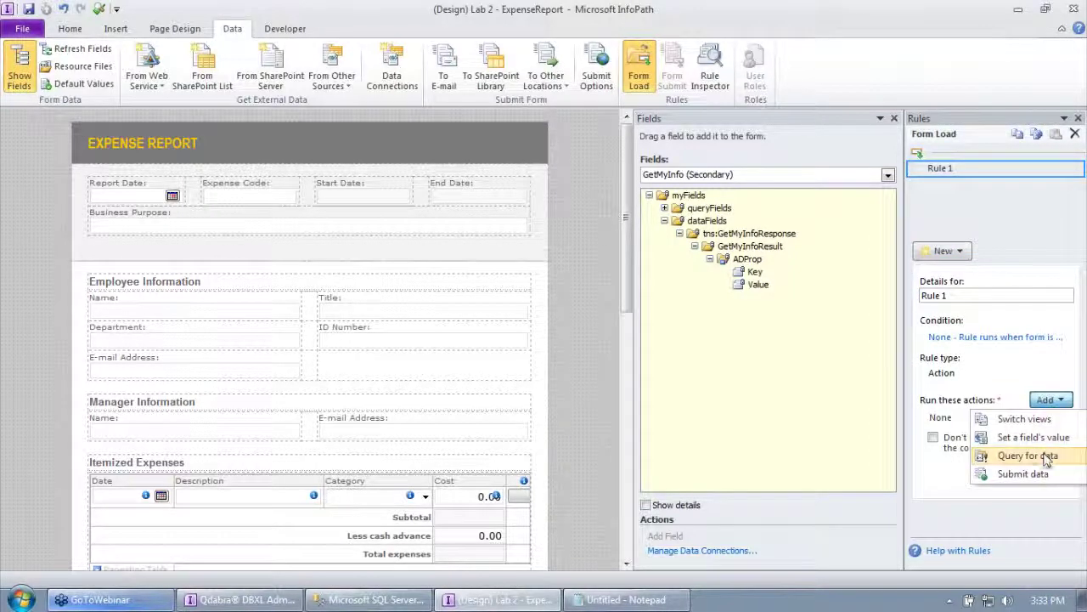
click(1049, 437)
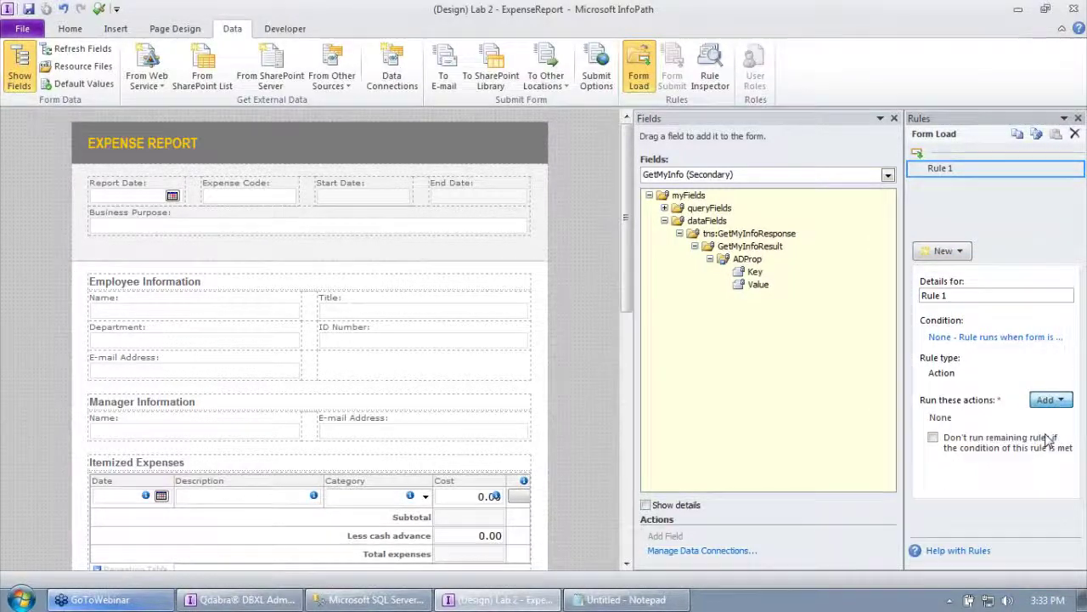
click(716, 273)
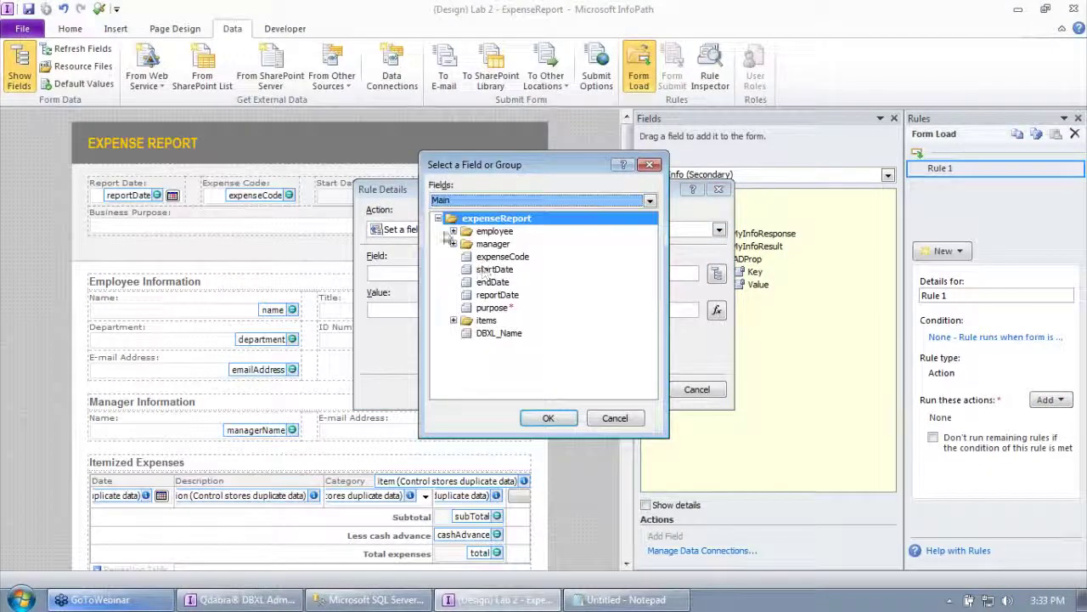
click(445, 235)
double_click(501, 249)
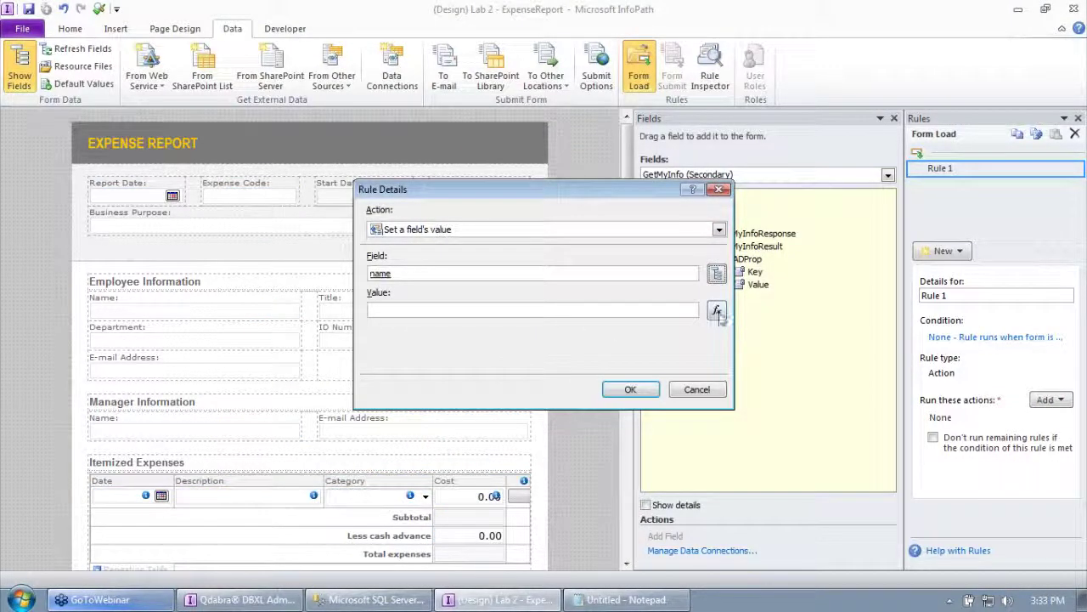
click(716, 310)
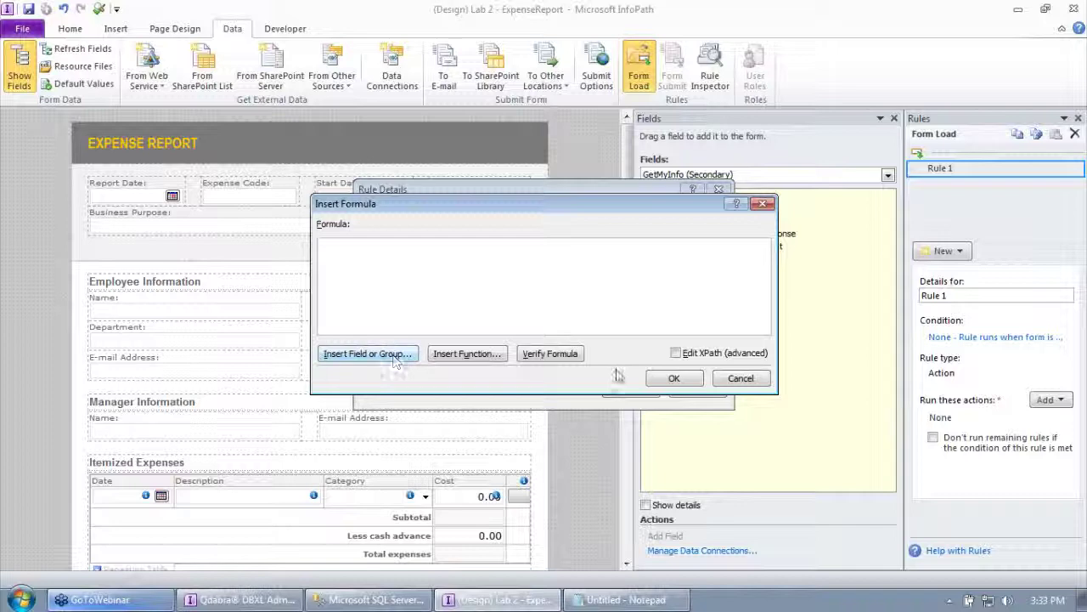
click(673, 378)
click(630, 389)
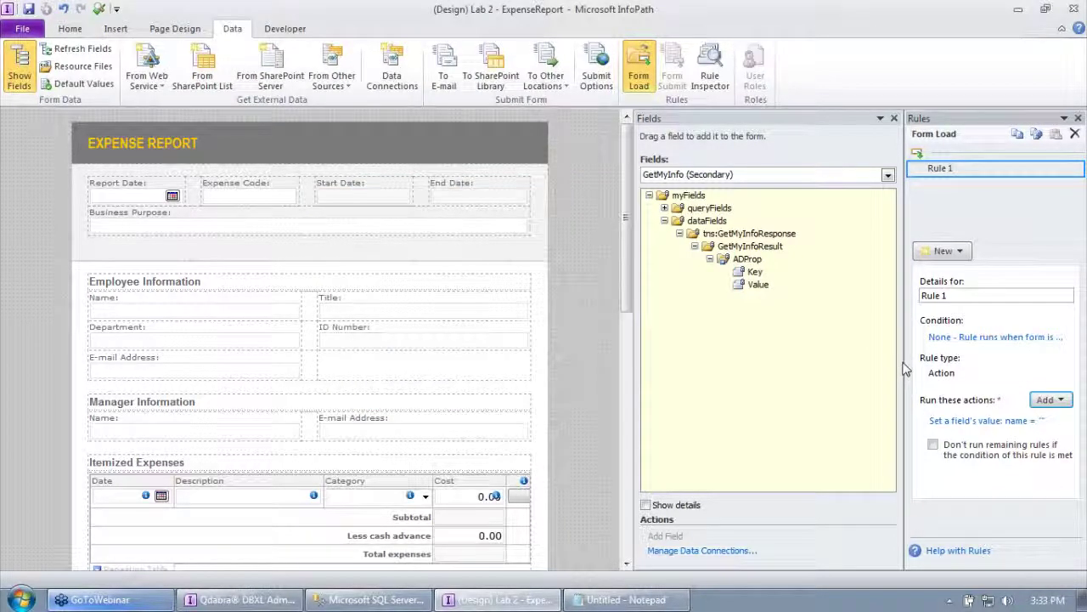
Widen the Rules pane and add a "Set a field's value" action for the employee group's emailAddress field, leaving its value empty.
drag(907, 367, 689, 361)
click(1047, 400)
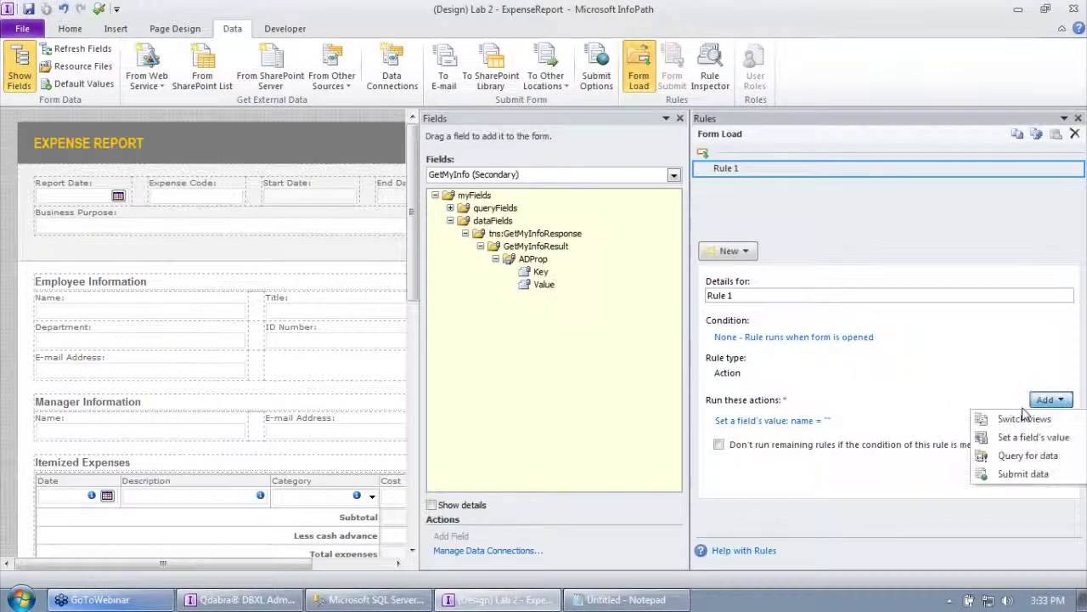
click(1032, 437)
click(716, 272)
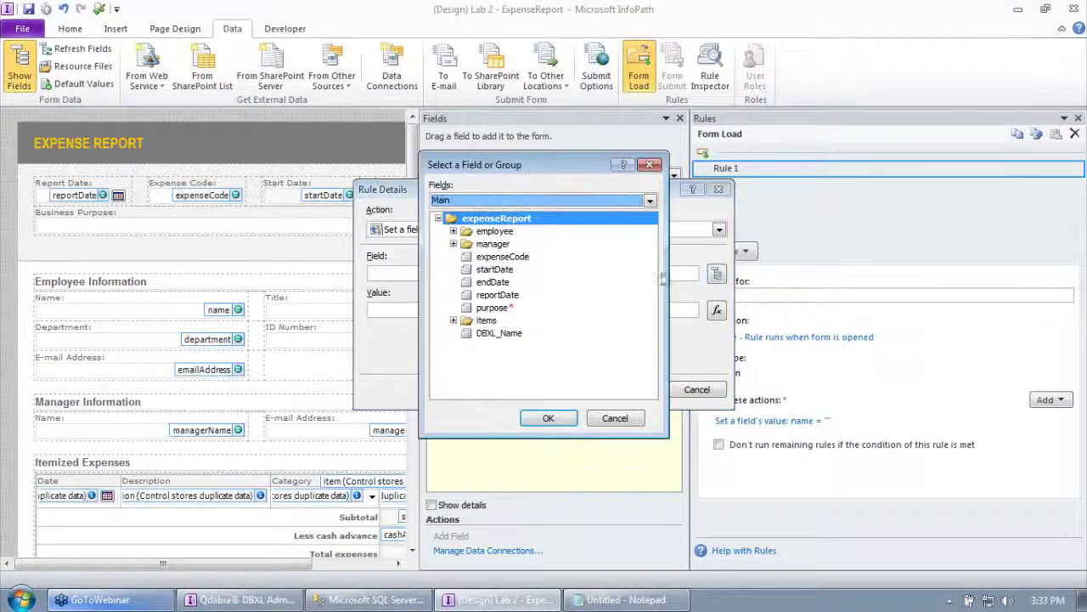
click(453, 231)
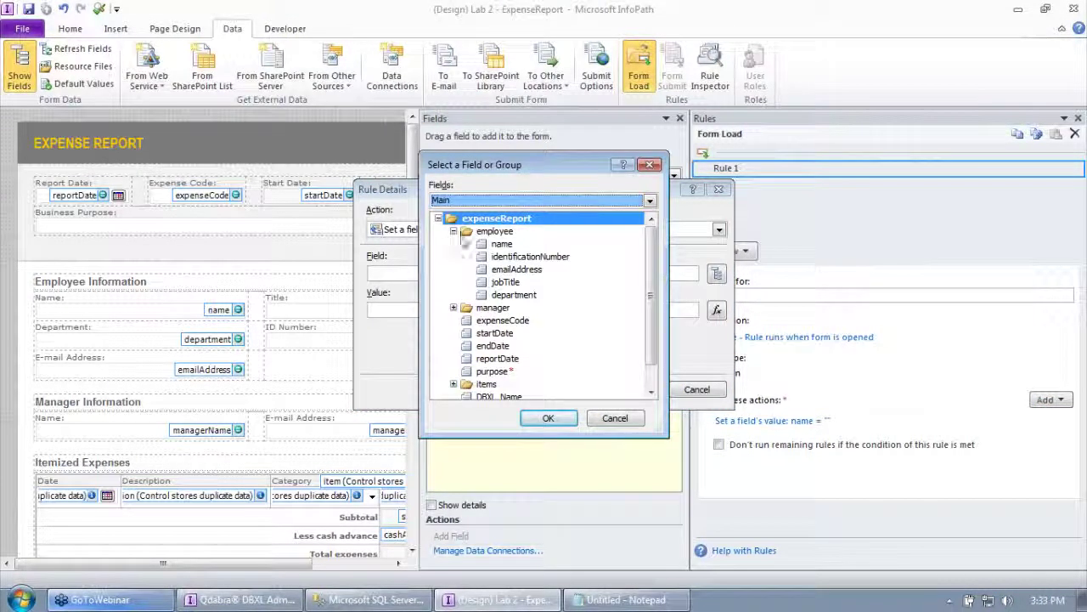
double_click(513, 269)
click(629, 389)
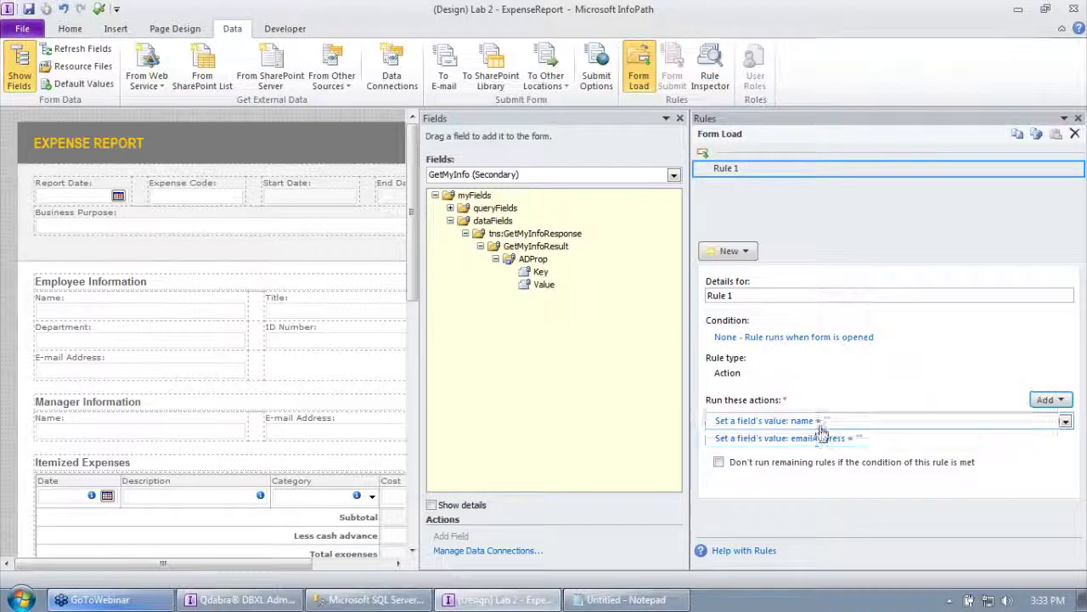
Set Rule 1's condition to the employee group's name field is blank, and rename the rule "Fill in AD data if blank".
click(823, 338)
click(399, 299)
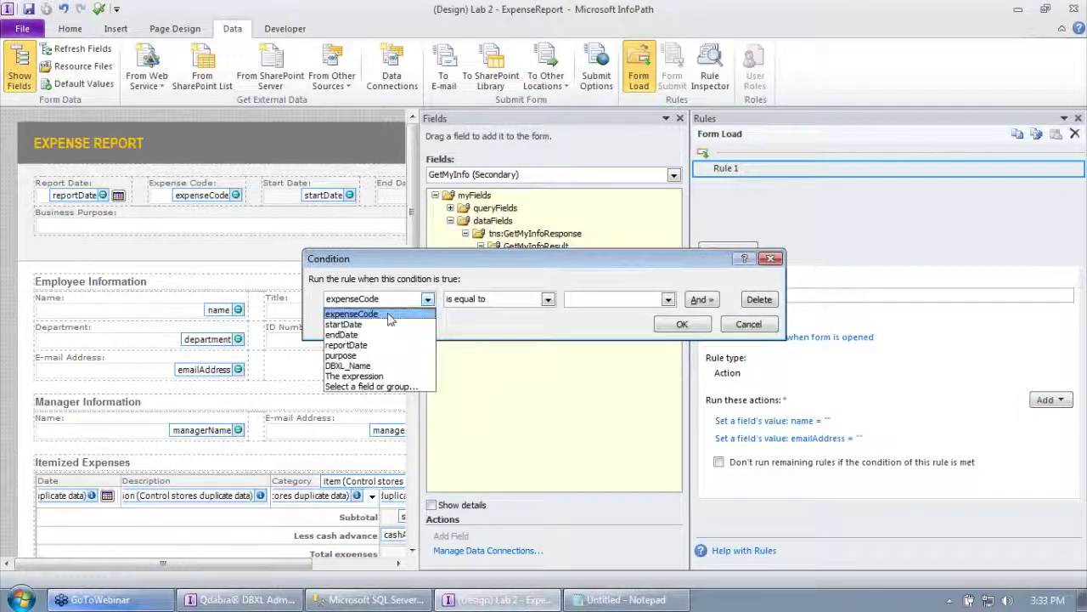
click(396, 386)
click(454, 231)
double_click(497, 244)
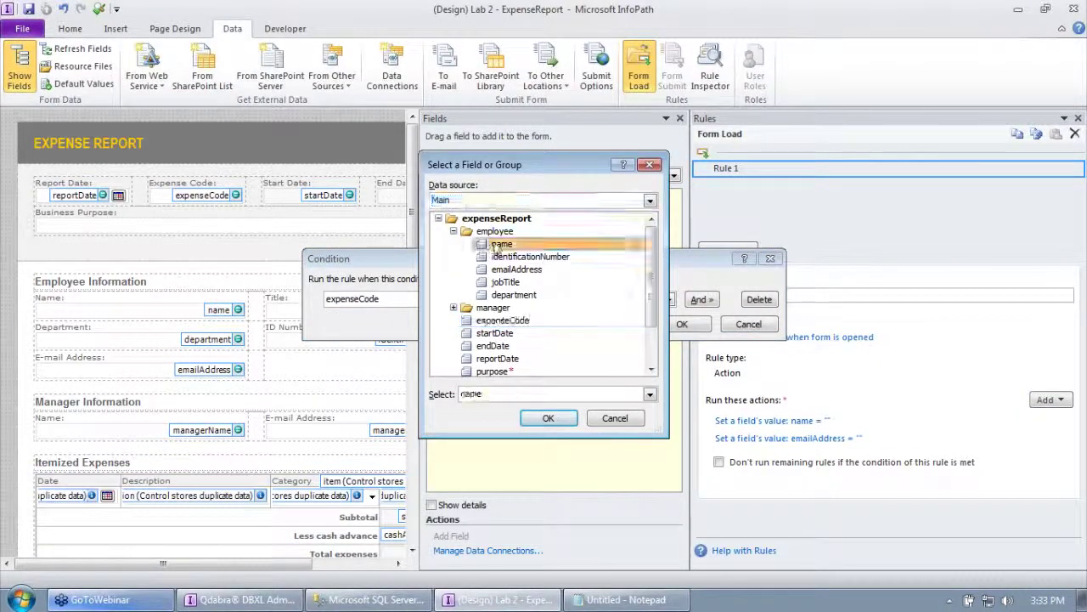
click(548, 299)
click(459, 397)
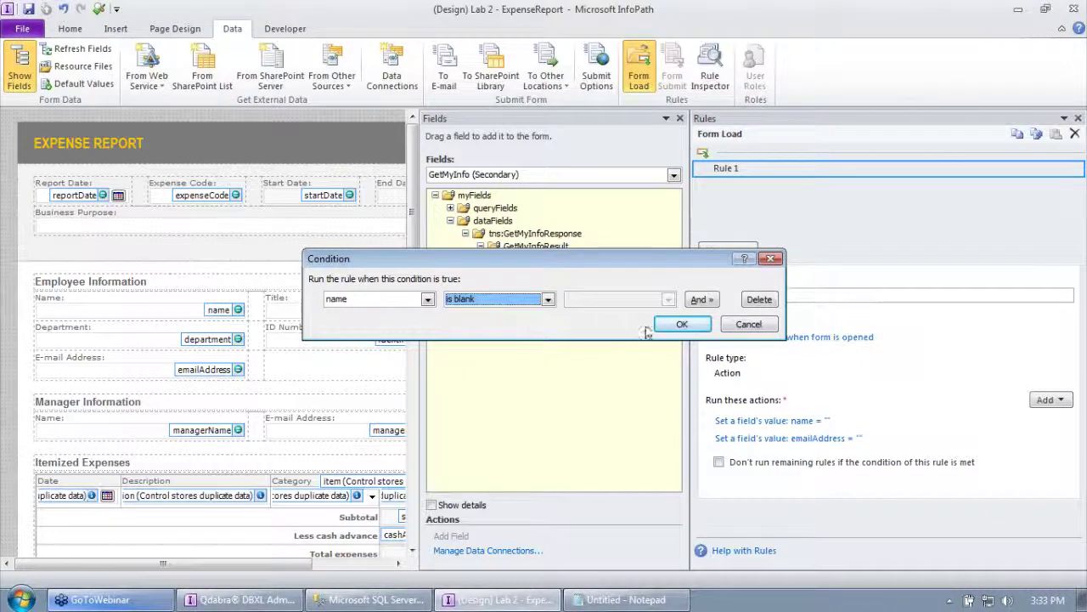
click(682, 324)
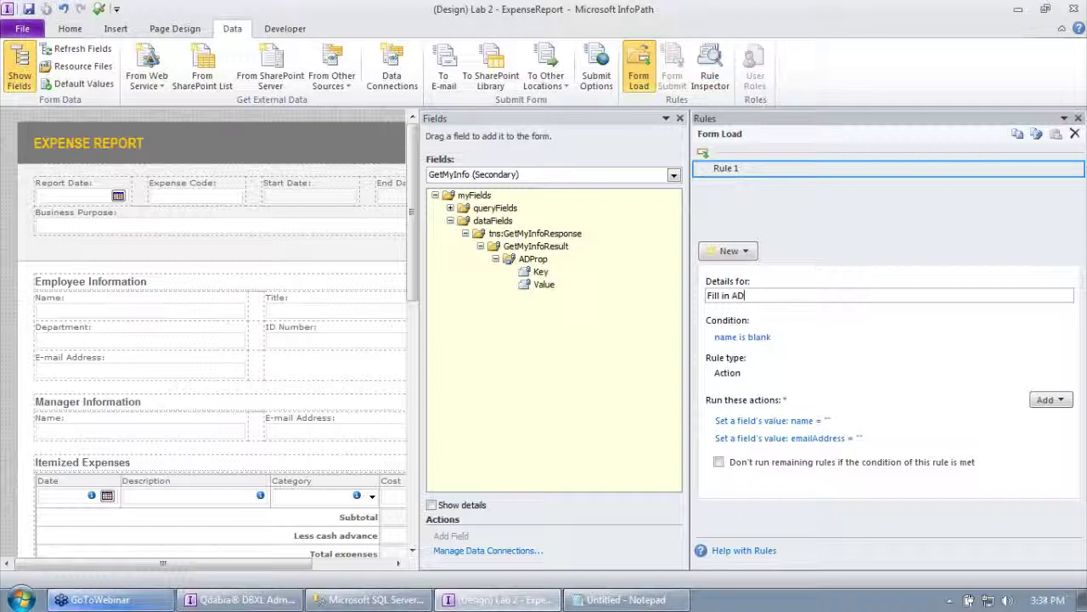
key(Tab)
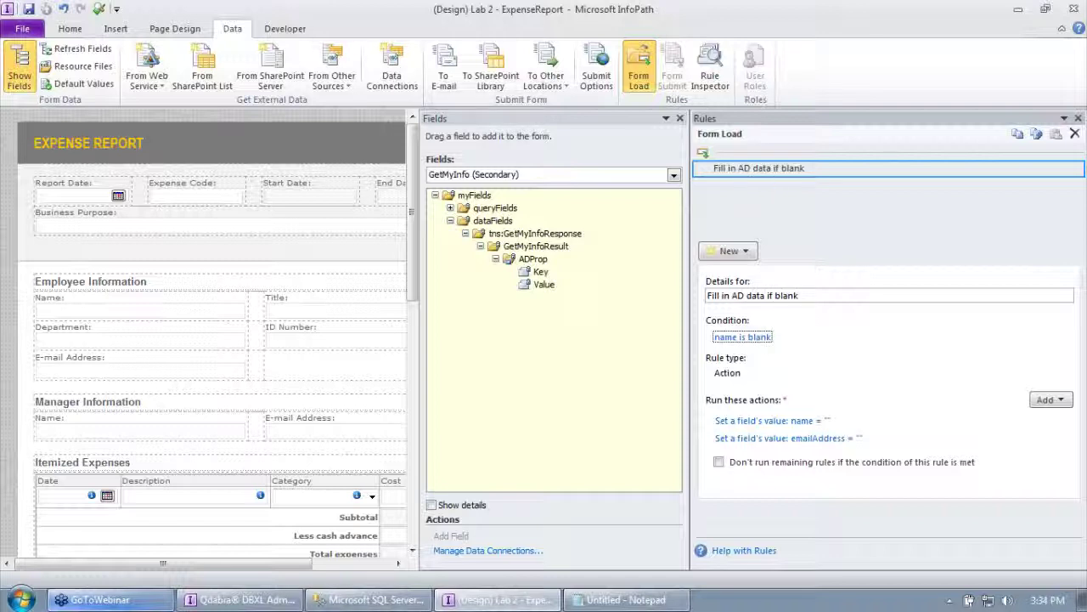
Start a formula for the name action's value and select the Value field under ADProp in the GetMyInfo secondary data source.
click(799, 421)
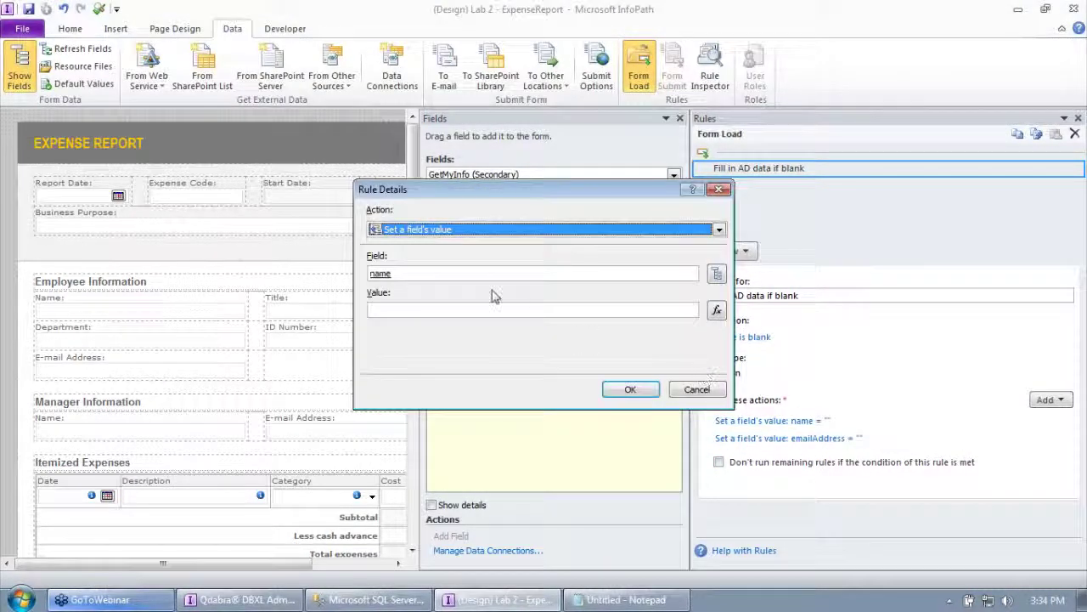
click(717, 311)
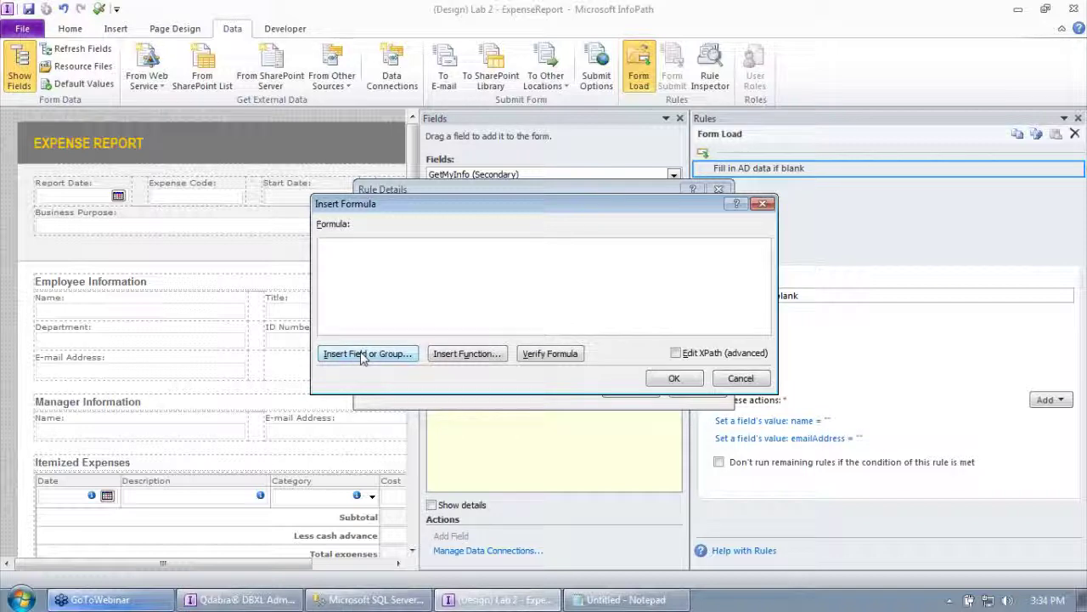
click(362, 354)
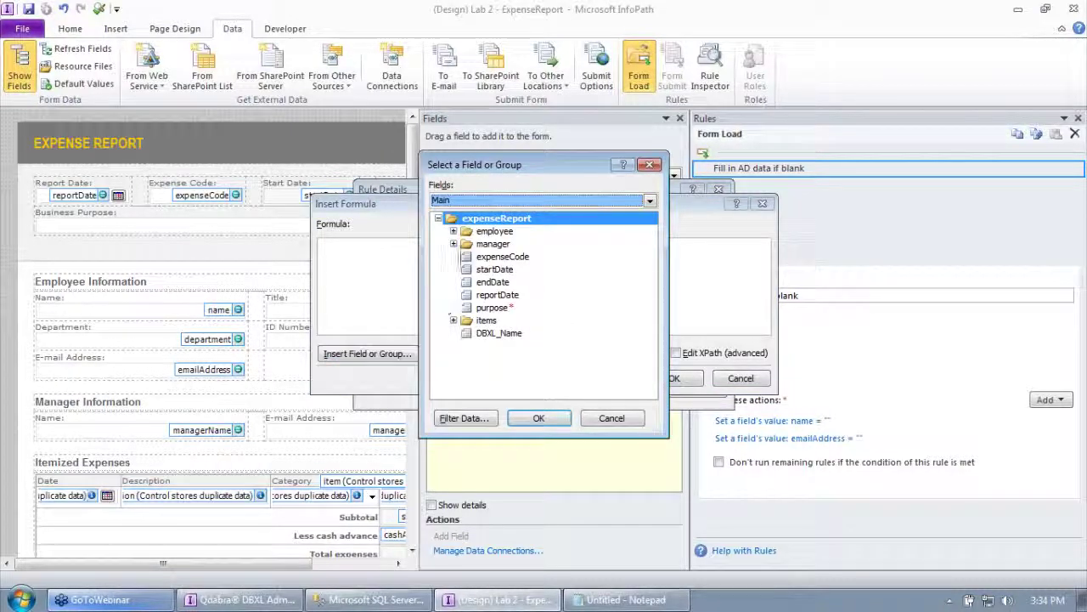
click(472, 203)
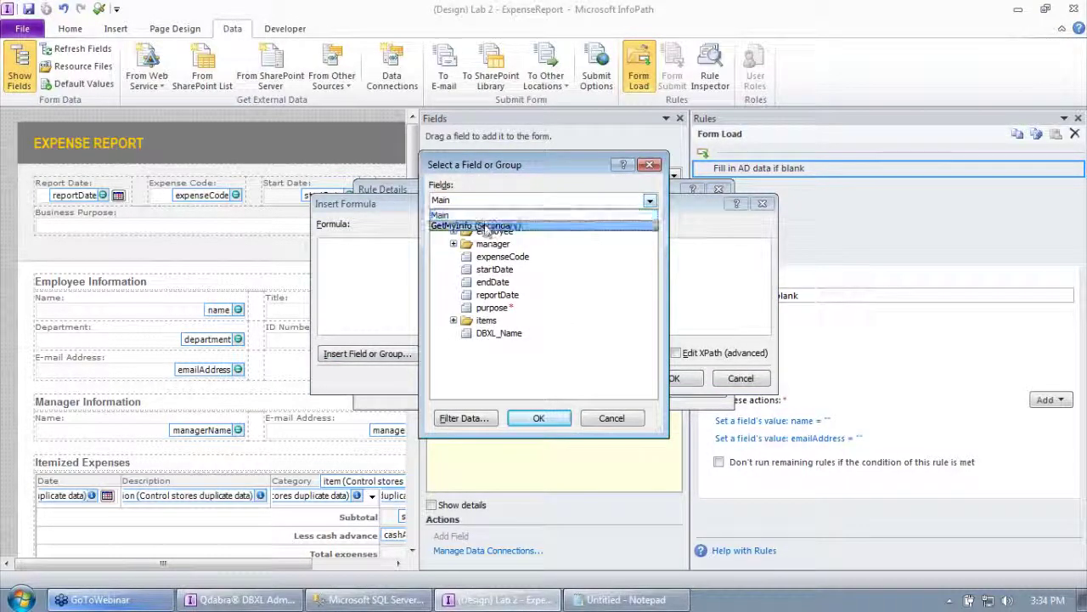
click(482, 226)
click(453, 244)
click(468, 256)
click(484, 269)
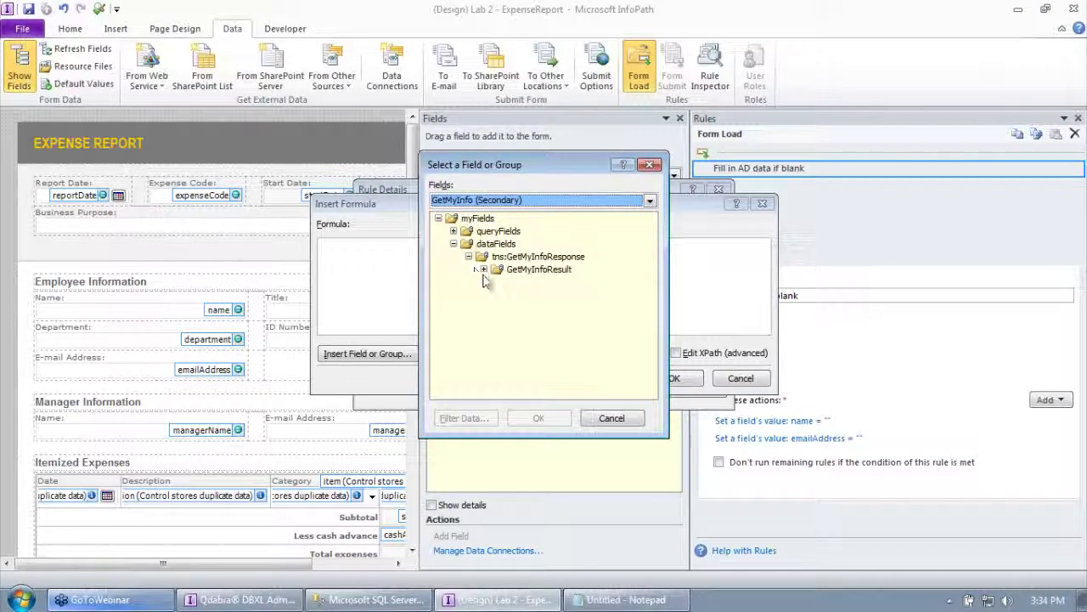
click(498, 283)
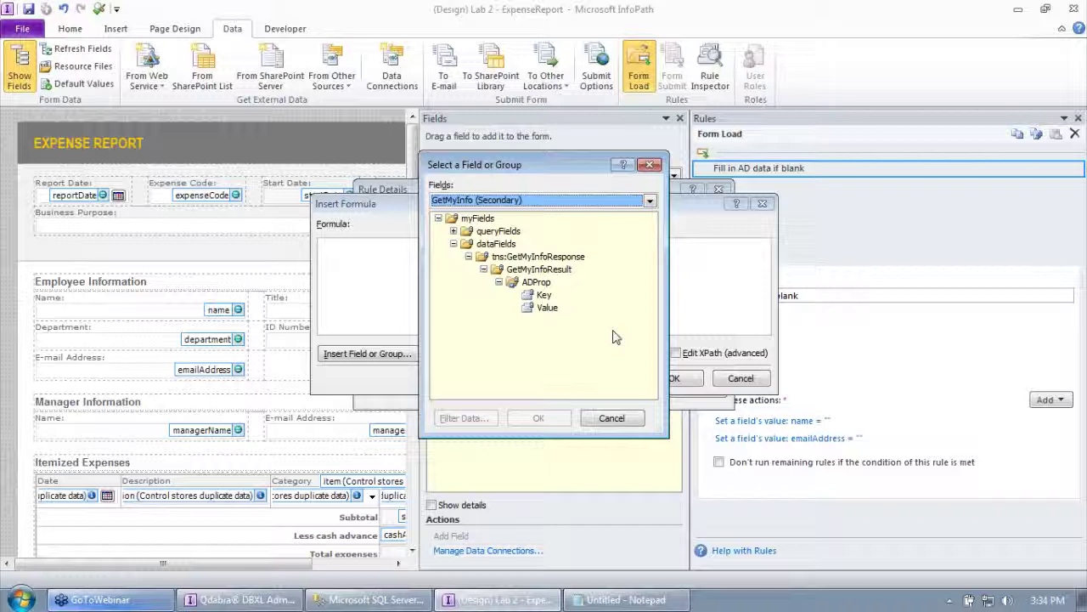
click(547, 308)
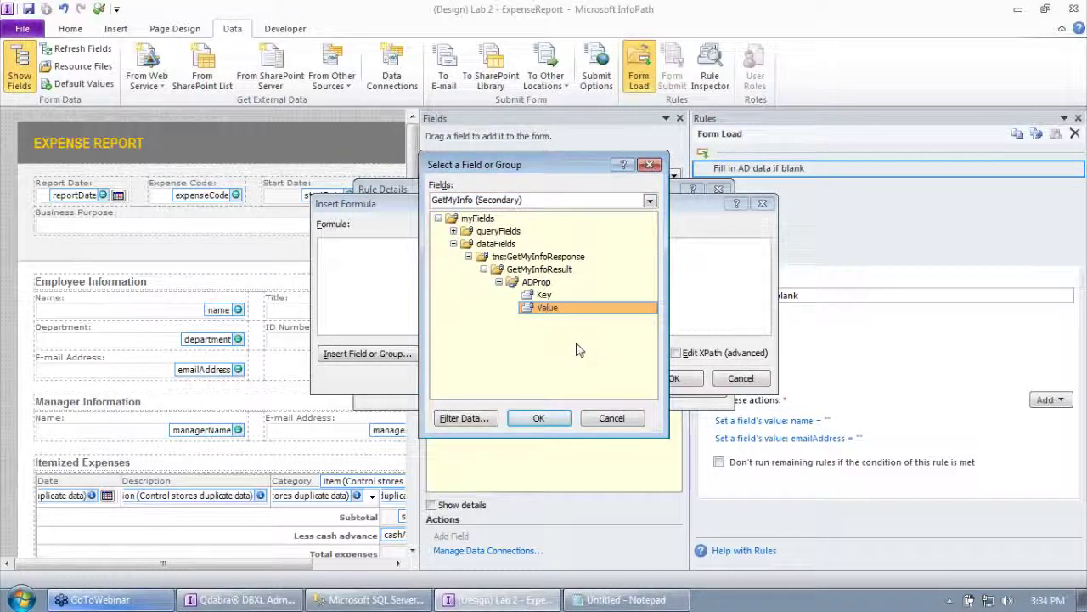
click(463, 418)
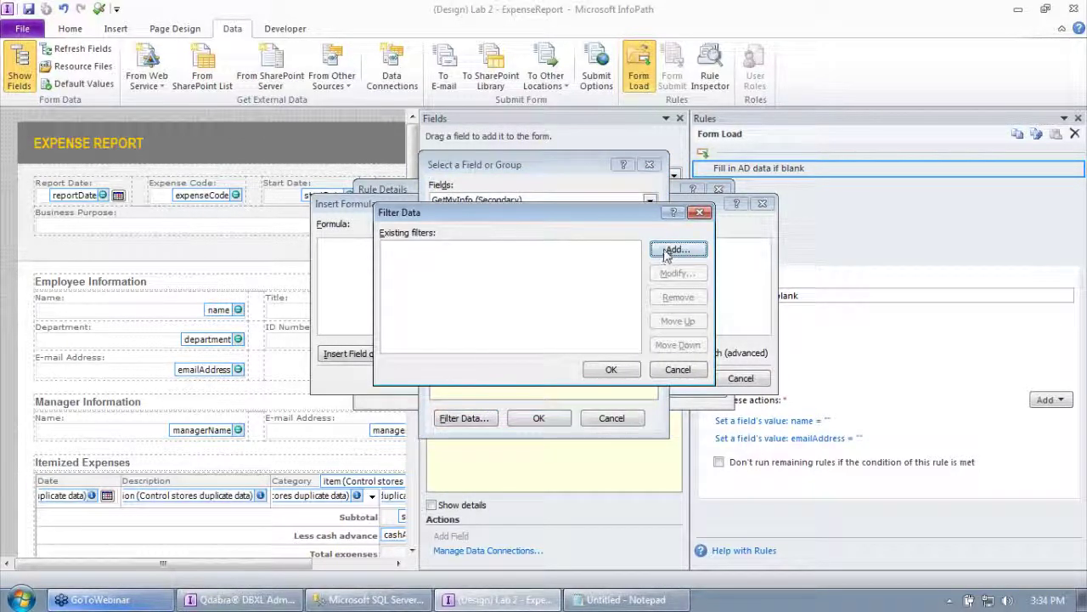
click(678, 368)
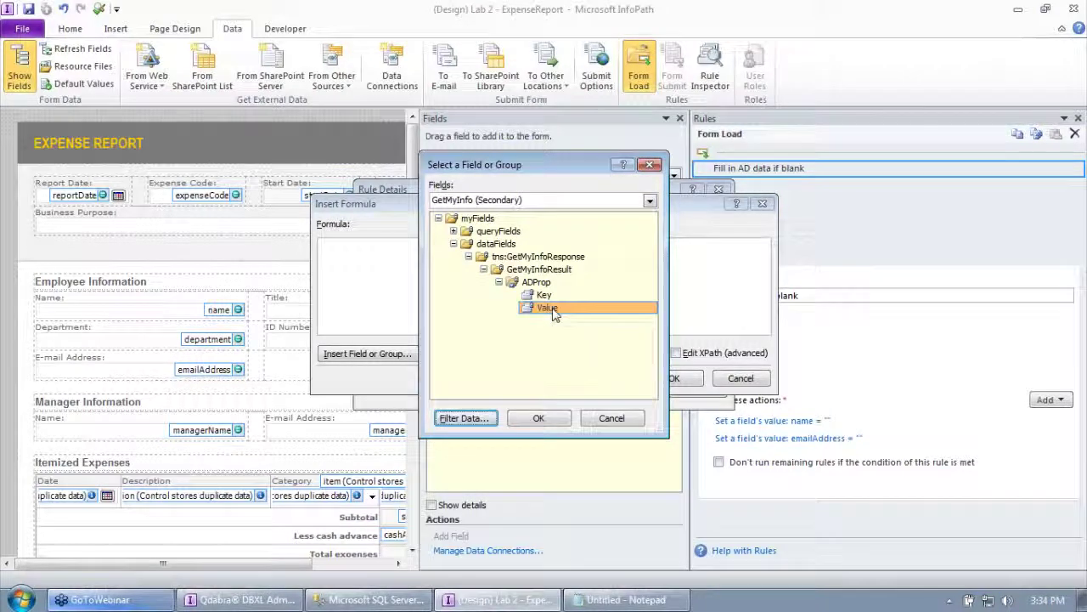
Filter the Value field to Key is equal to the text "name", and apply the formula to the name action.
click(469, 417)
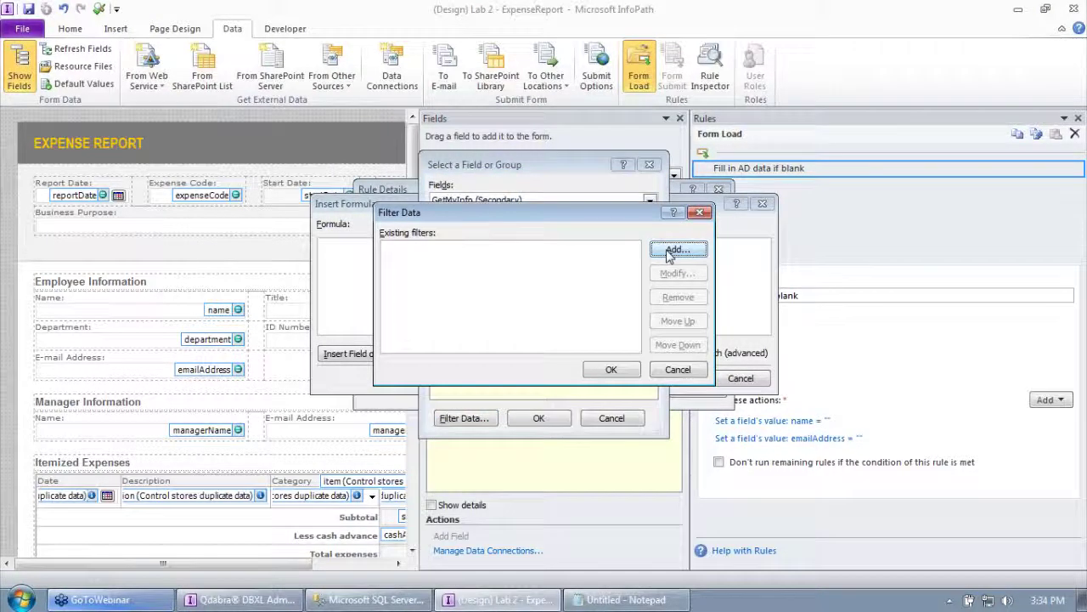
click(671, 250)
click(374, 289)
click(368, 315)
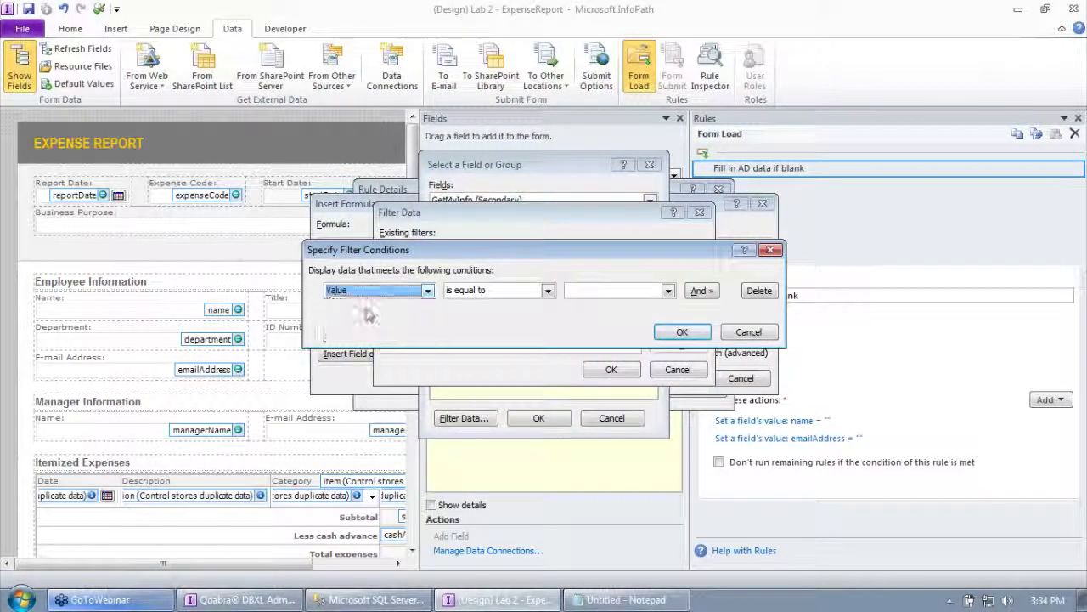
click(365, 292)
click(352, 312)
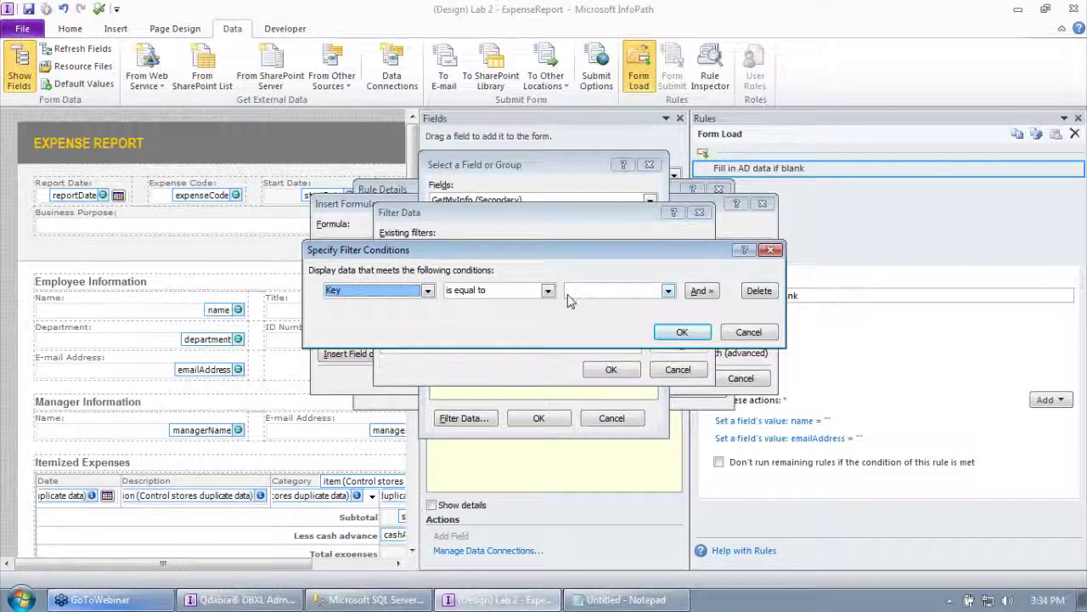
mouse_move(580, 255)
mouse_down()
mouse_move(589, 352)
mouse_move(565, 271)
mouse_up()
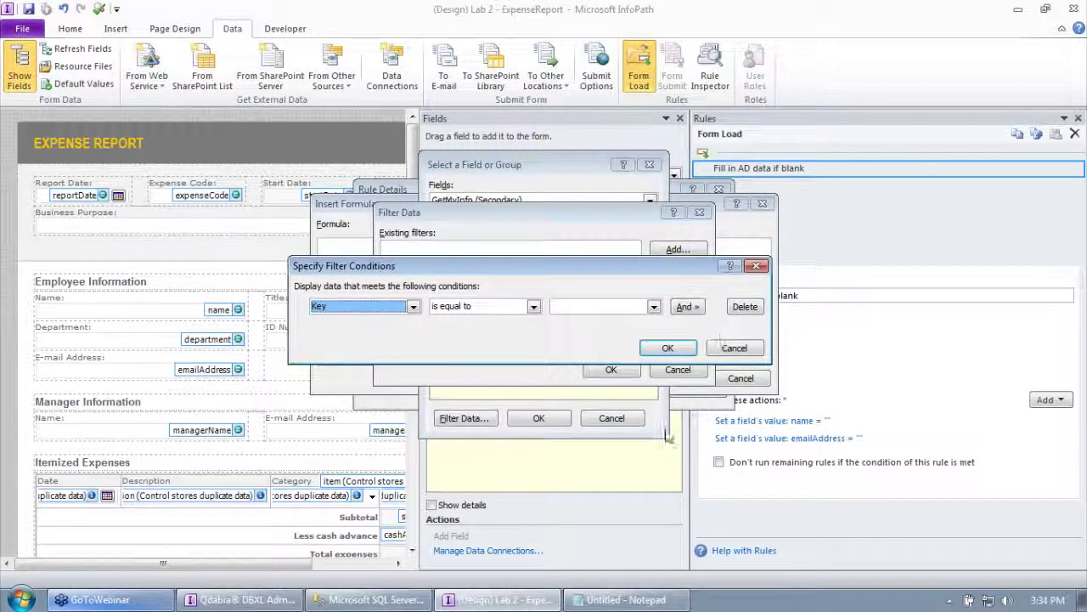
click(599, 306)
click(580, 318)
text(name)
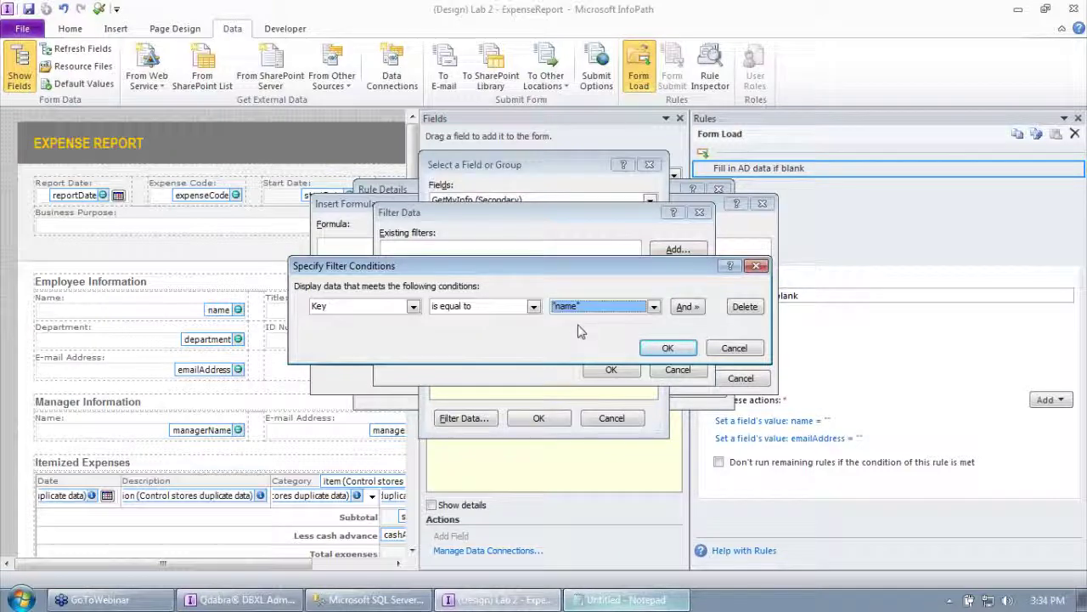
click(666, 348)
click(620, 370)
click(552, 417)
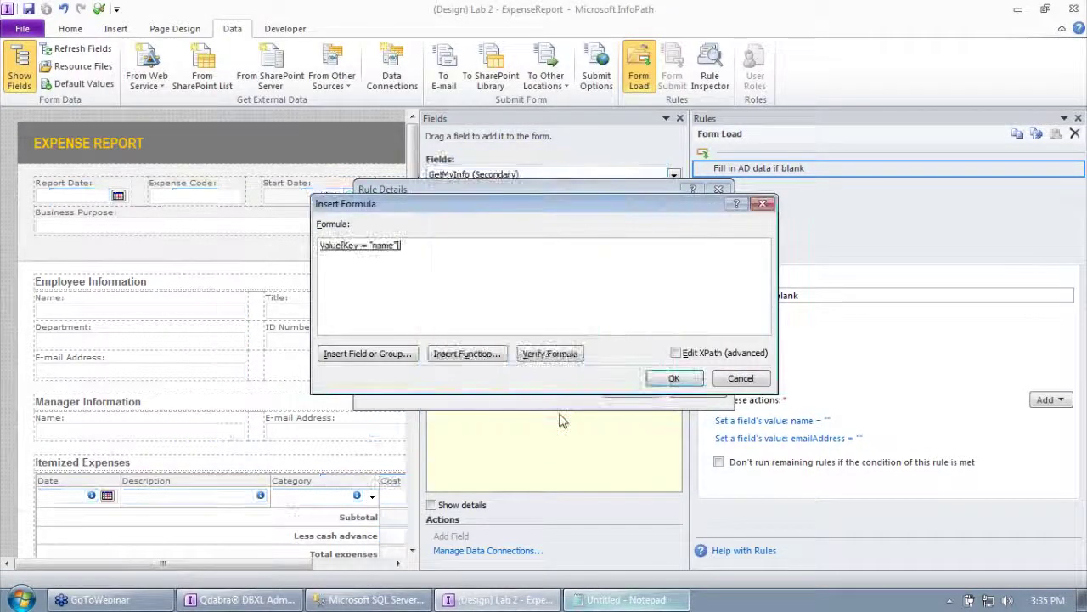
click(661, 379)
click(650, 388)
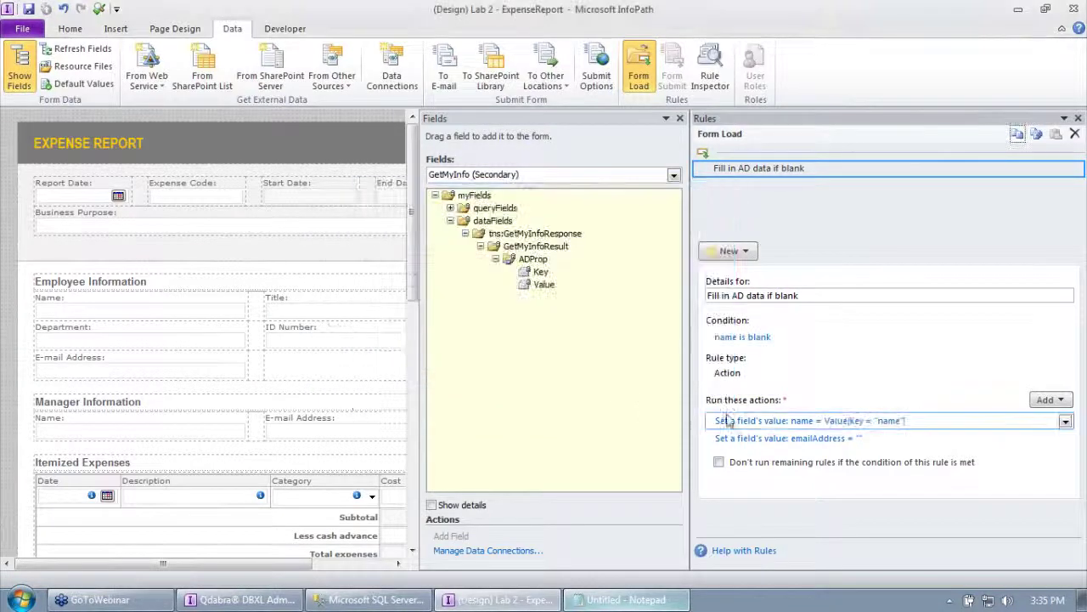
Start a formula for the emailAddress action's value and select the GetMyInfo secondary data source's Value field under ADProp.
click(773, 438)
click(716, 310)
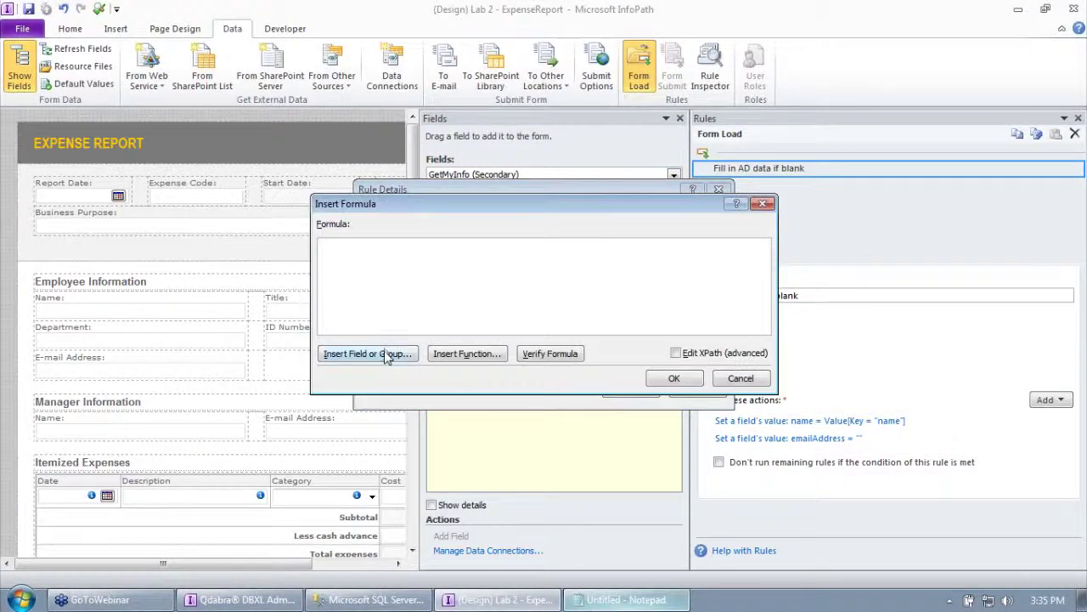
click(372, 353)
click(522, 200)
click(522, 222)
click(454, 244)
click(468, 256)
click(484, 269)
click(499, 282)
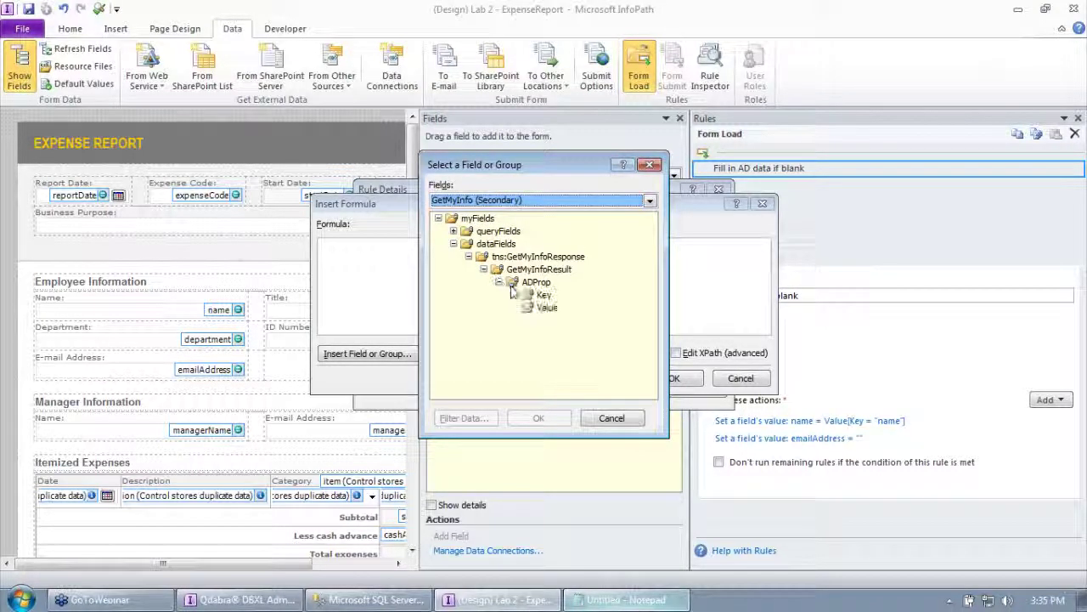
click(548, 307)
Filter the Value field to Key is equal to the text "mail", and apply the formula to the emailAddress action.
click(463, 418)
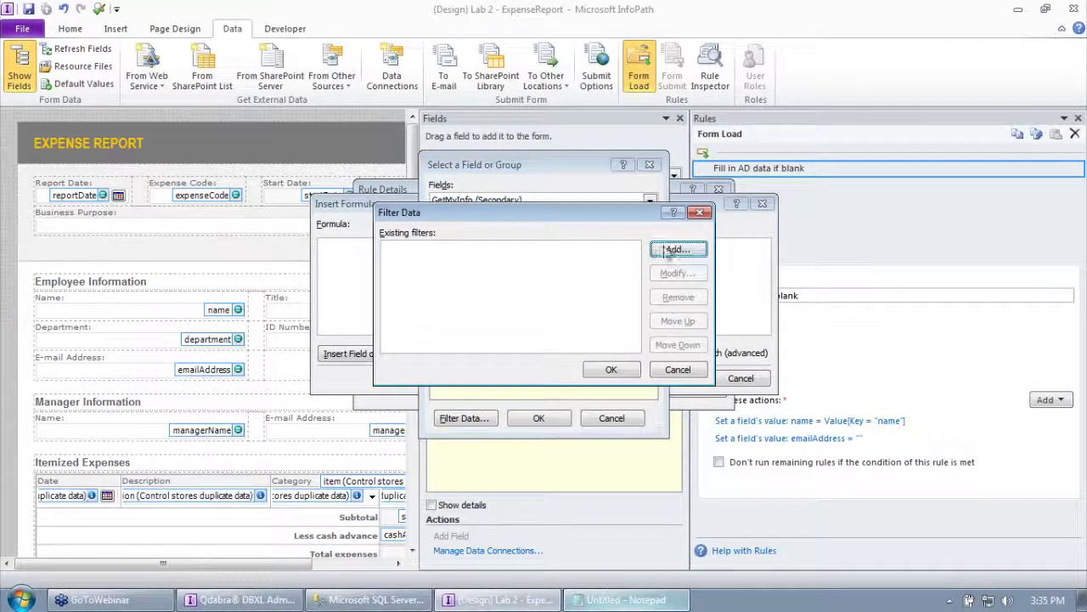
click(684, 251)
click(400, 290)
click(340, 310)
click(667, 290)
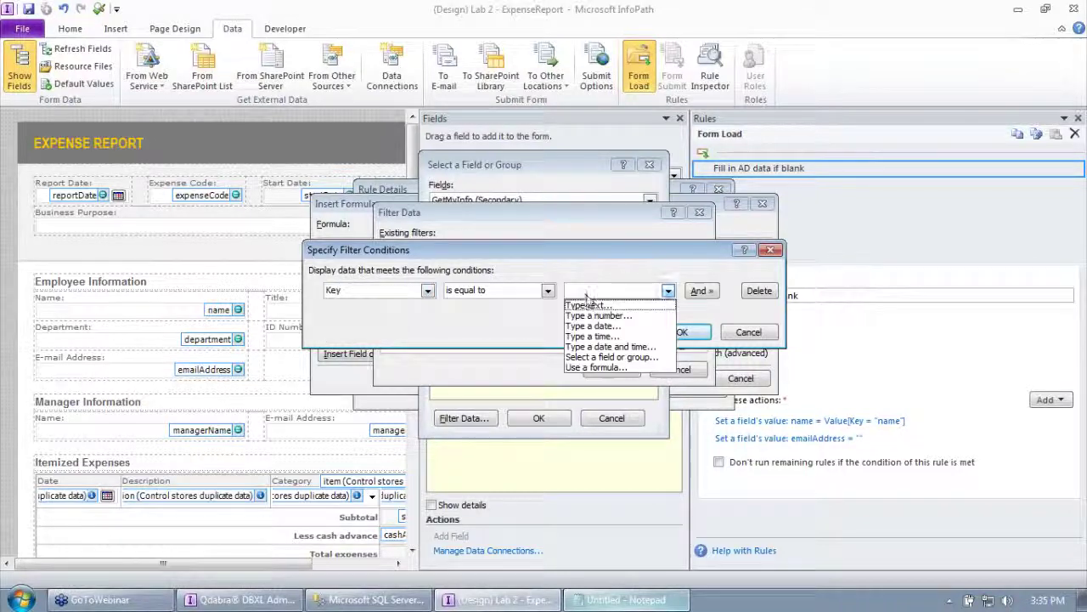
click(590, 311)
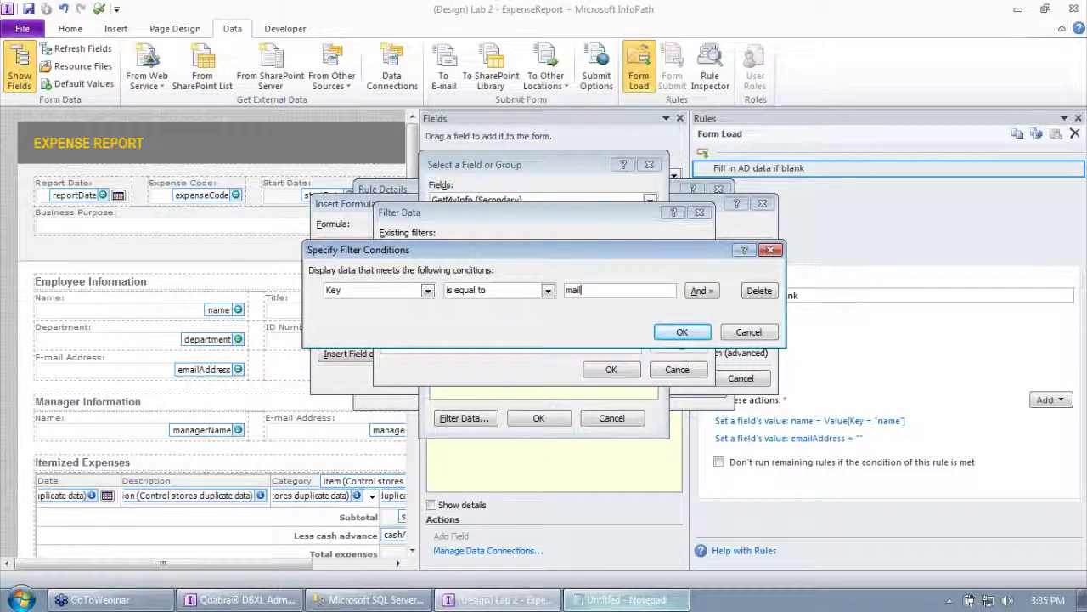
click(683, 332)
click(611, 368)
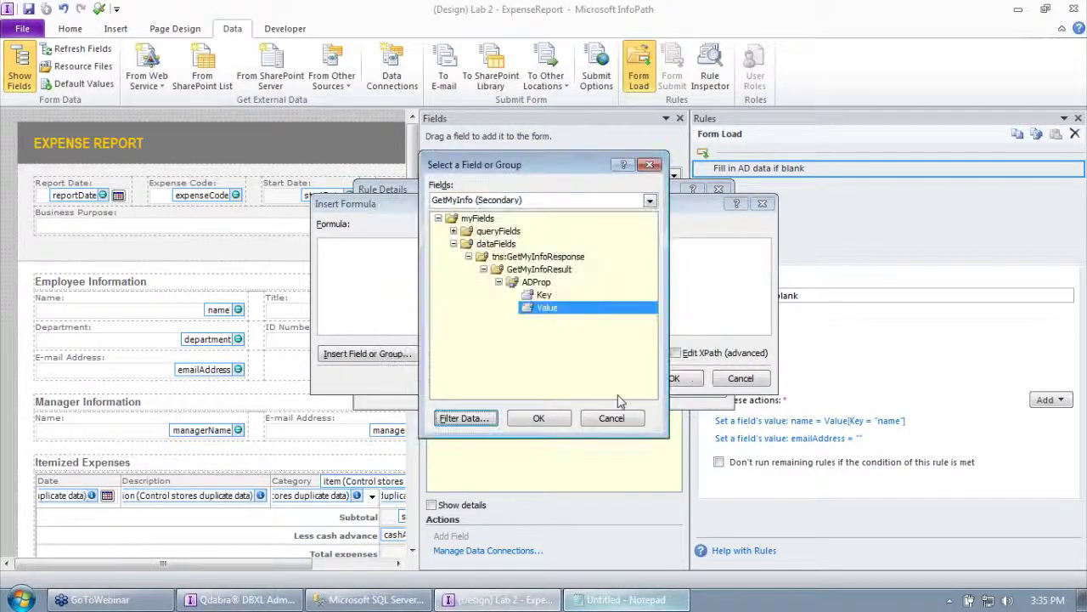
click(540, 417)
click(671, 378)
click(654, 396)
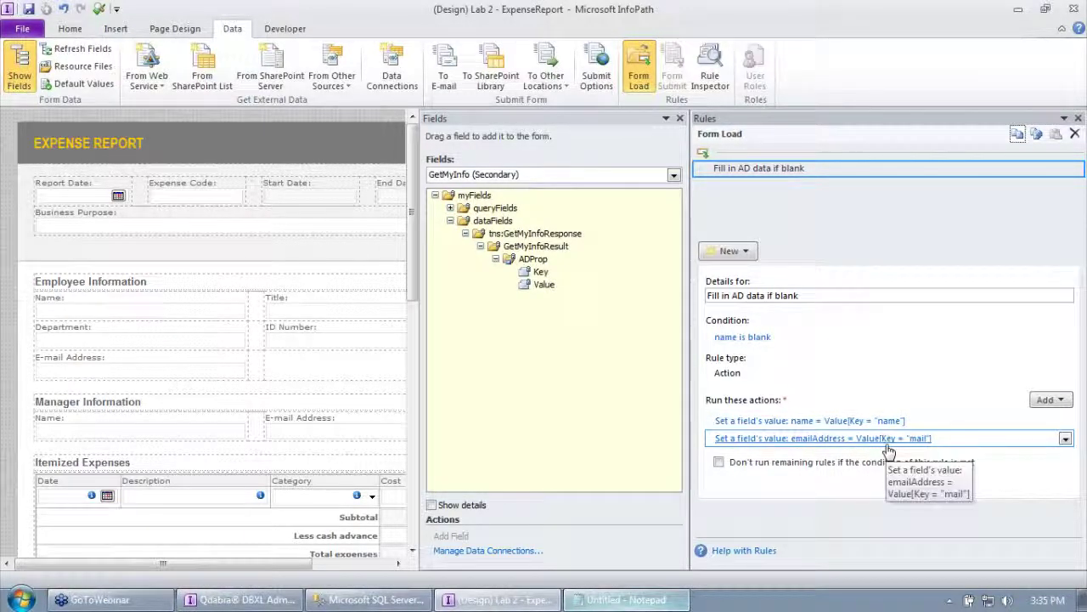
Preview the form, allow it to connect to its data sources, and check the employee's Name field.
click(99, 10)
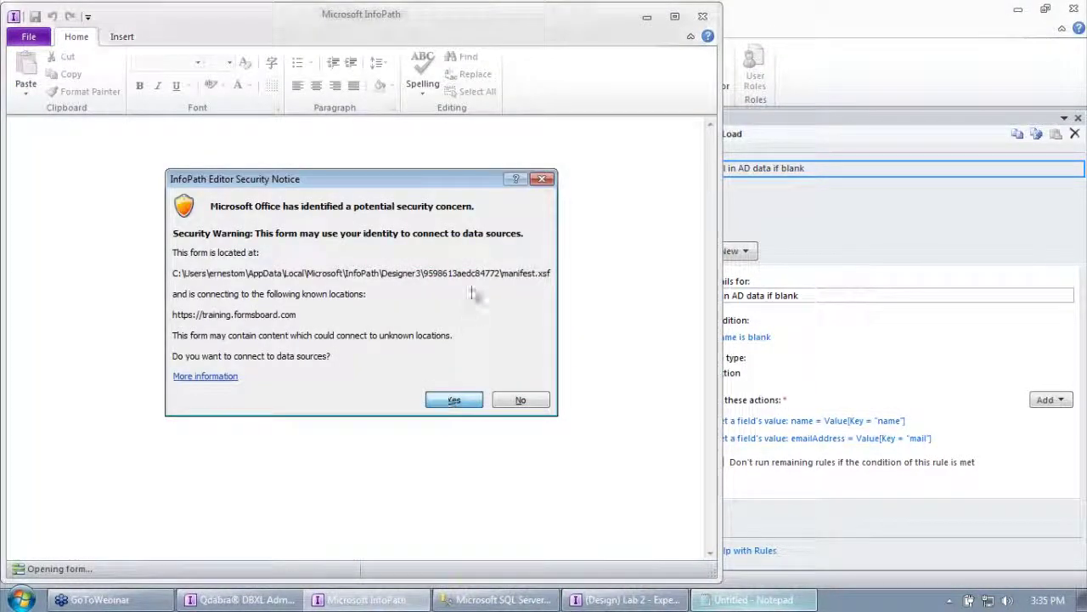
key(Return)
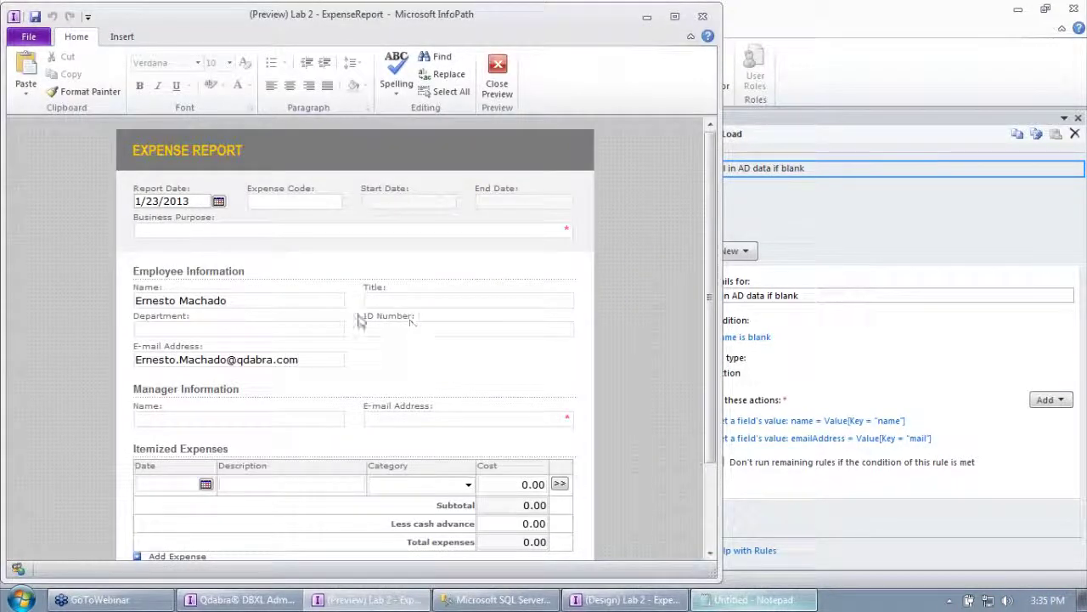
drag(338, 301, 115, 297)
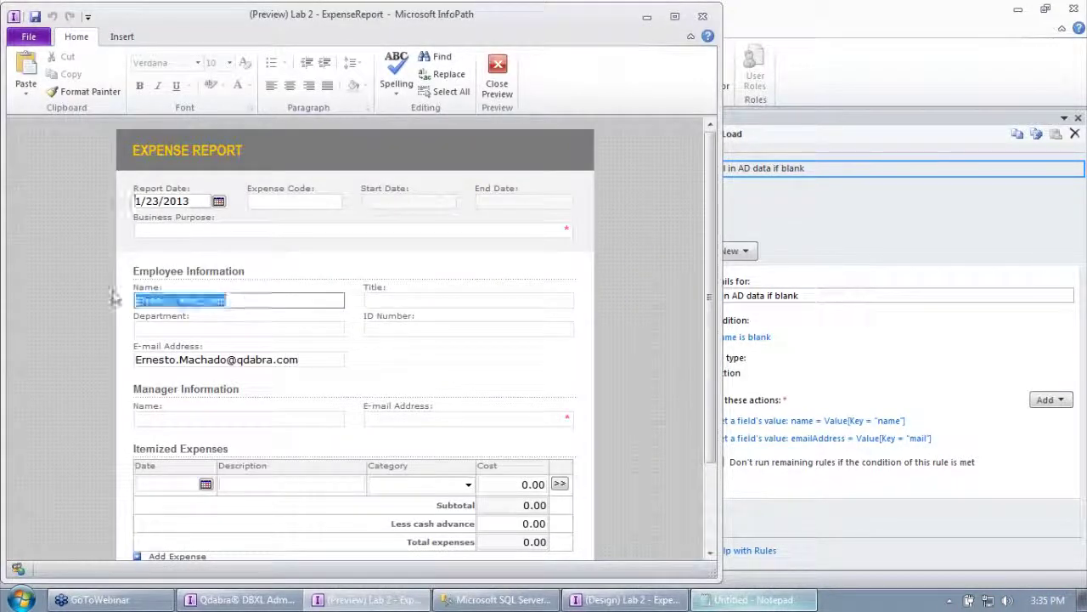
Check the employee's E-mail Address field in the form preview, and close the preview.
drag(321, 359, 133, 360)
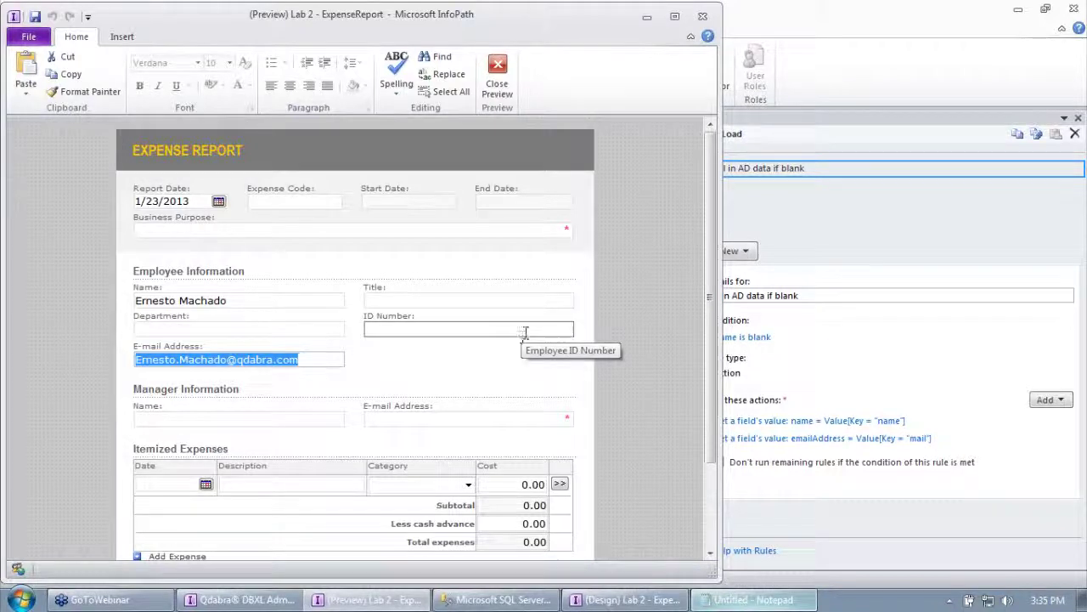
click(499, 77)
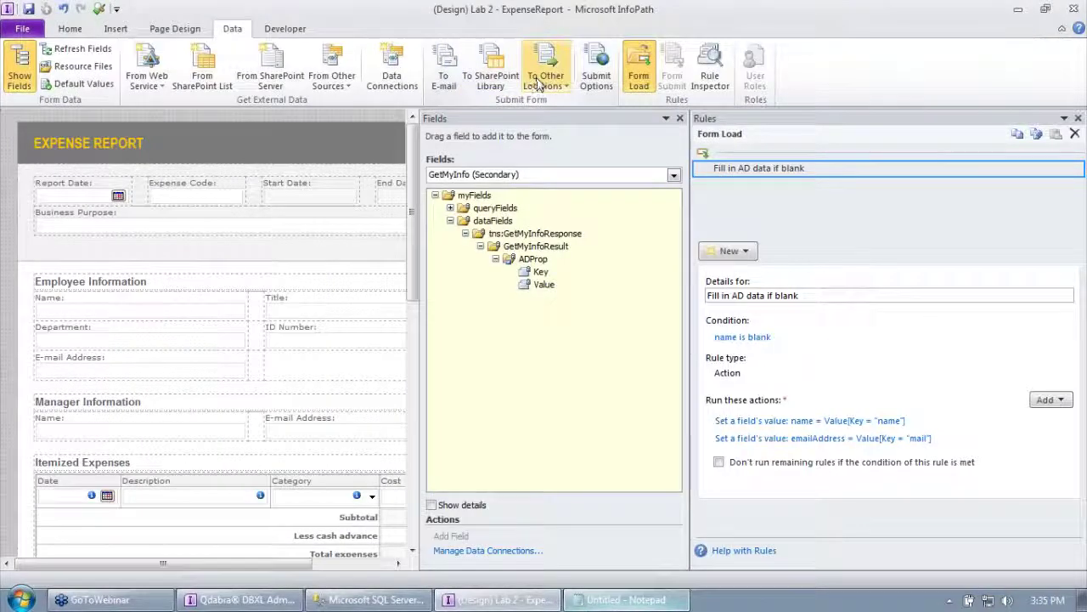
Switch the field list to the Main data source and add a field named alias to the employee group.
click(467, 177)
click(466, 188)
click(450, 208)
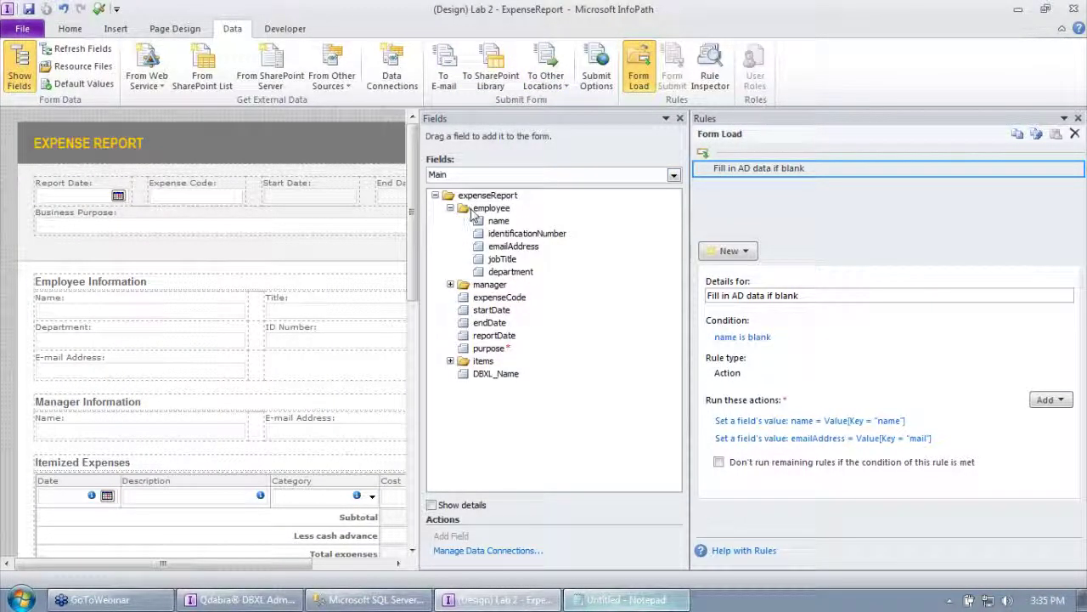
click(489, 208)
click(675, 208)
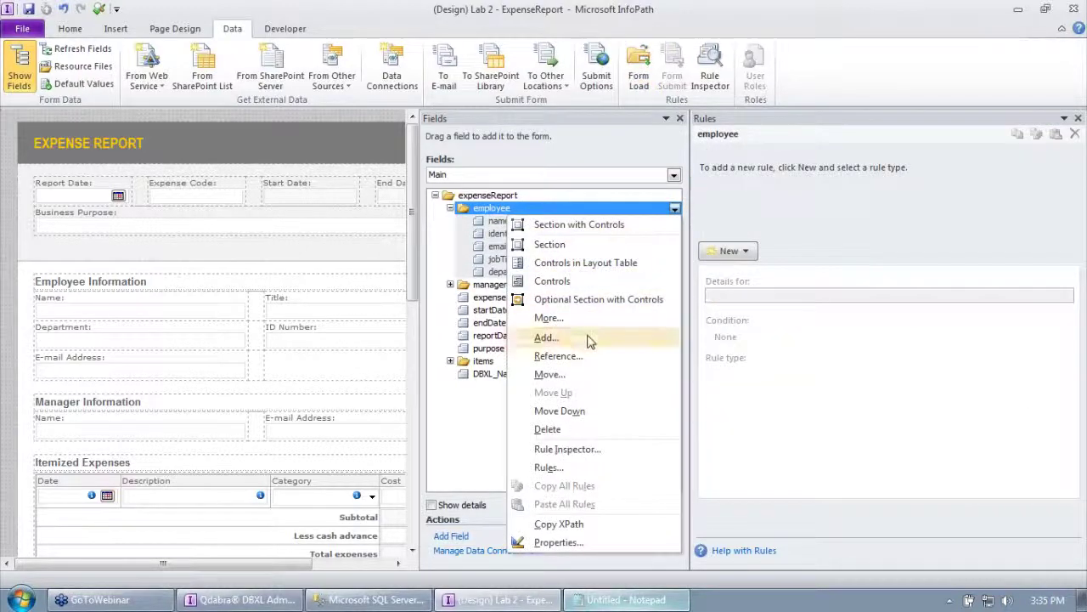
click(546, 337)
key(Escape)
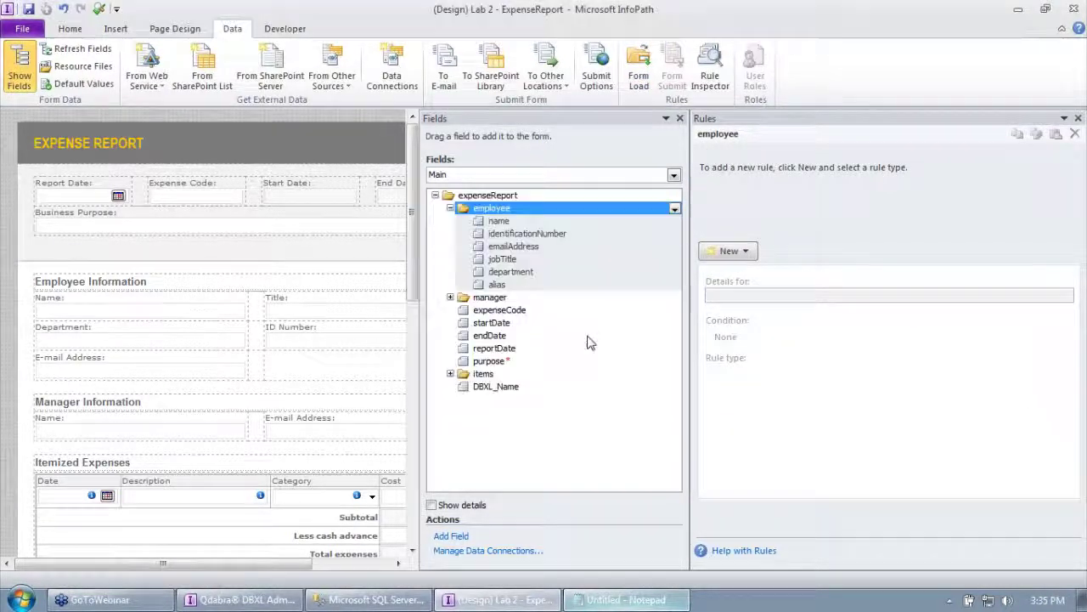
Add a text field named managerAlias to the manager group.
click(450, 297)
click(675, 296)
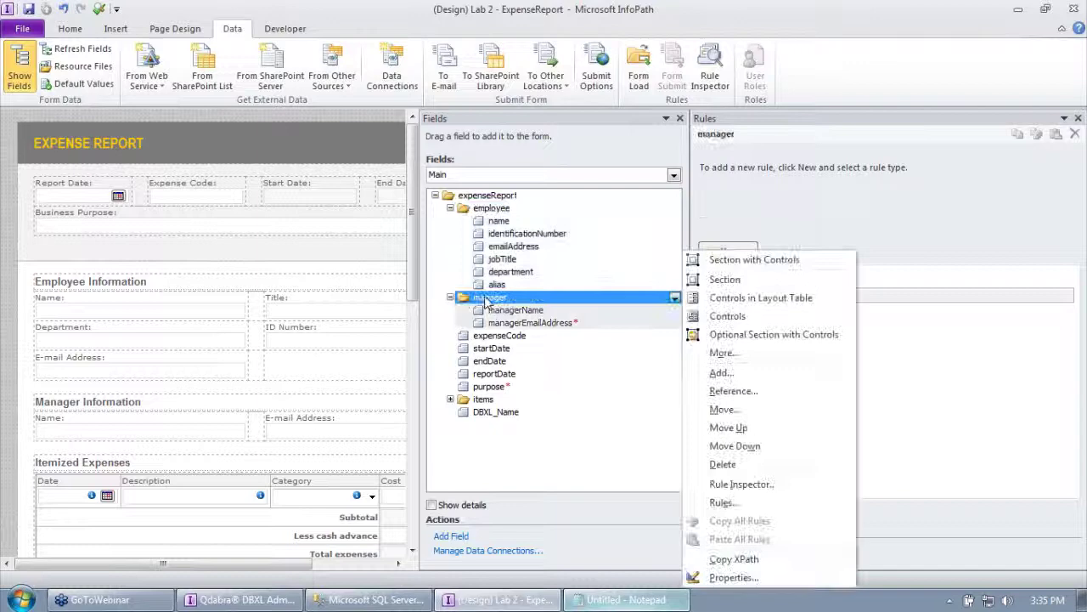
click(718, 374)
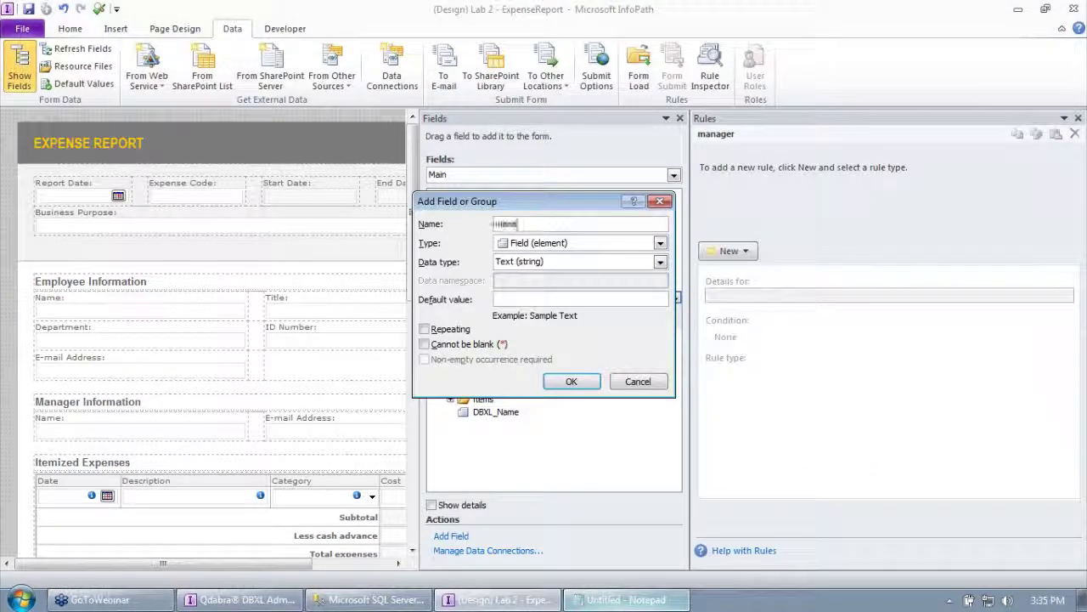
text(managerAlias)
key(Return)
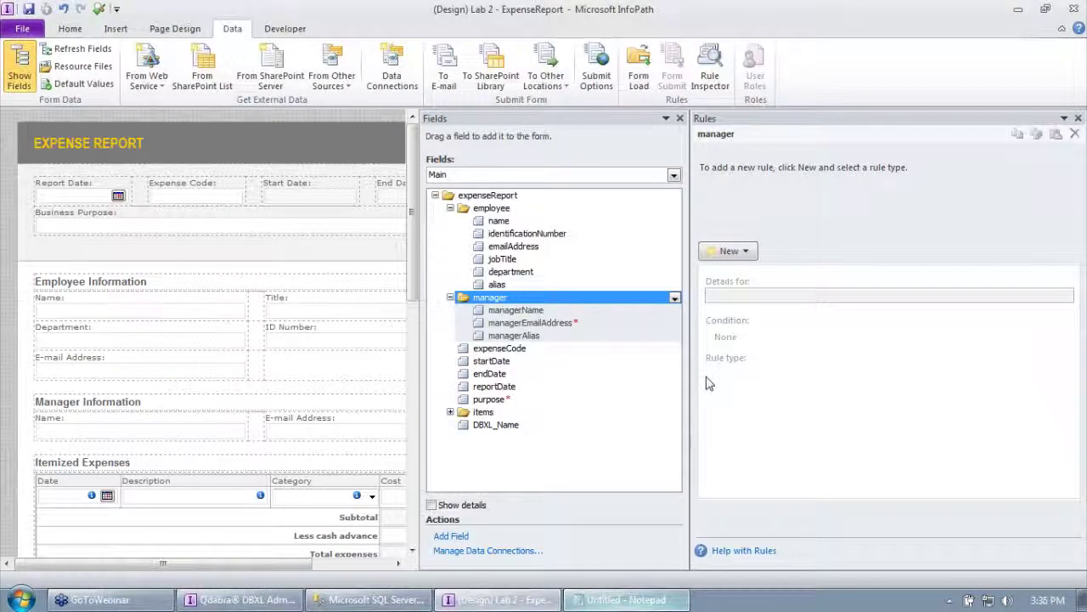
click(518, 335)
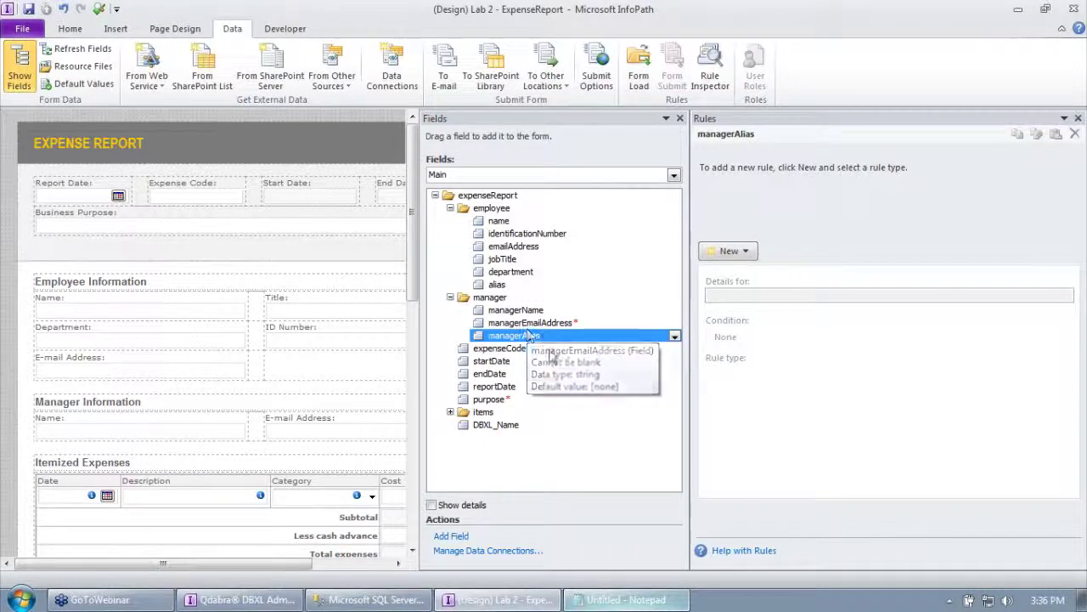
click(498, 286)
click(520, 348)
drag(514, 335, 617, 159)
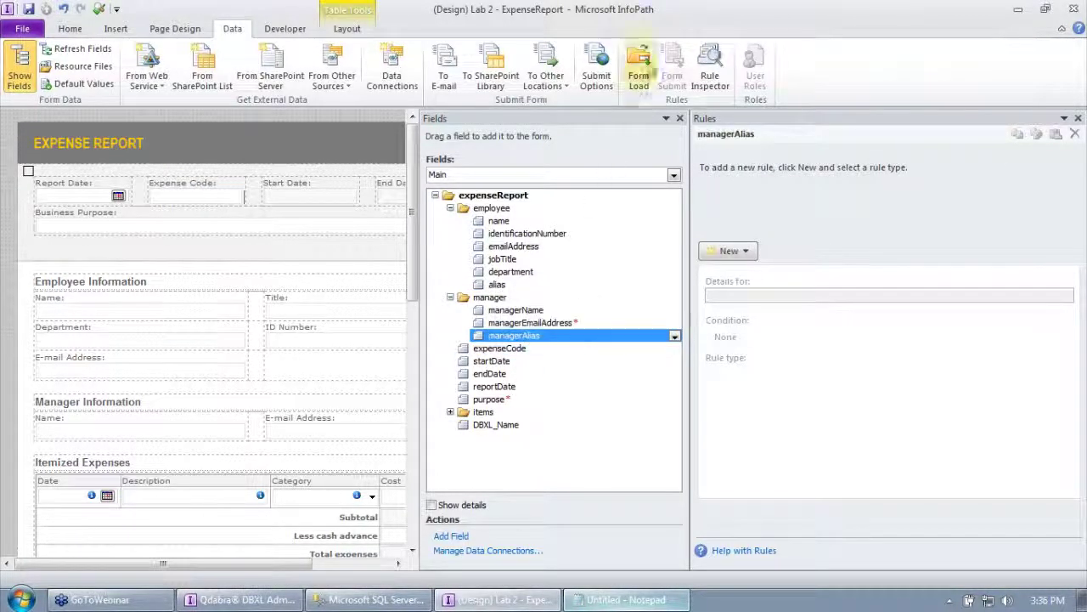
Add a "Set a field's value" action to the Form Load rule, targeting the employee's alias field.
click(639, 72)
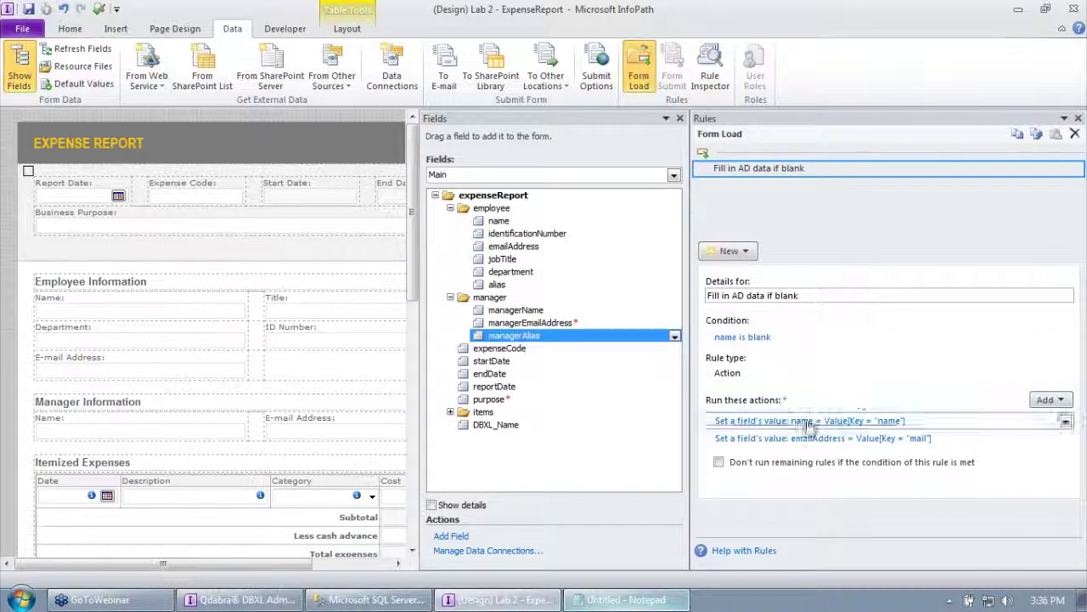
click(1043, 399)
click(1038, 437)
click(718, 274)
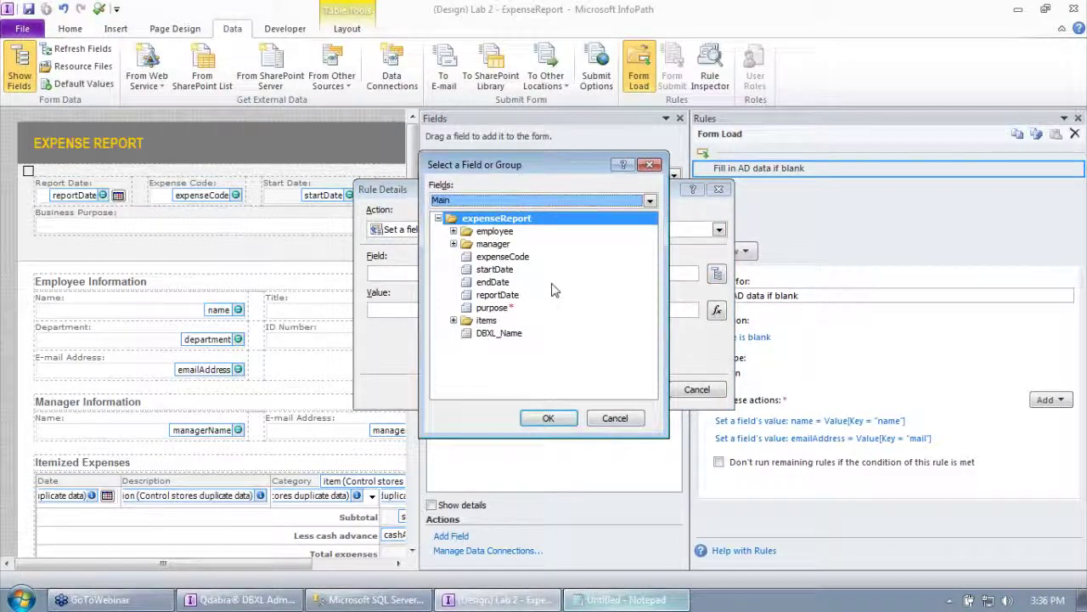
click(453, 232)
double_click(508, 308)
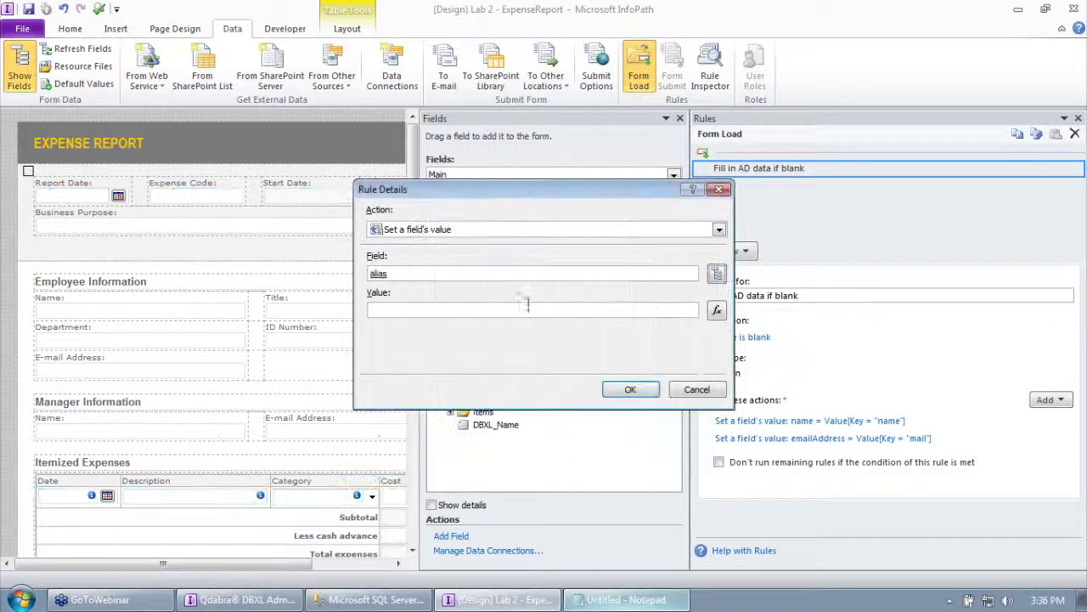
Start a formula for the alias action's value and select the Value field under ADProp in the GetMyInfo secondary data source.
click(716, 311)
click(368, 354)
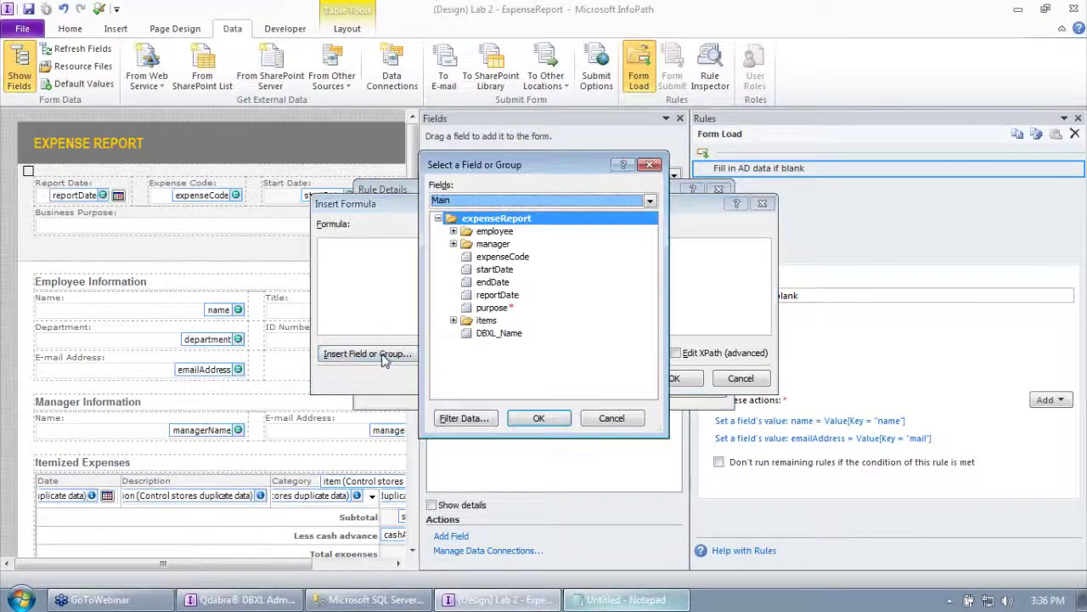
click(485, 200)
click(484, 223)
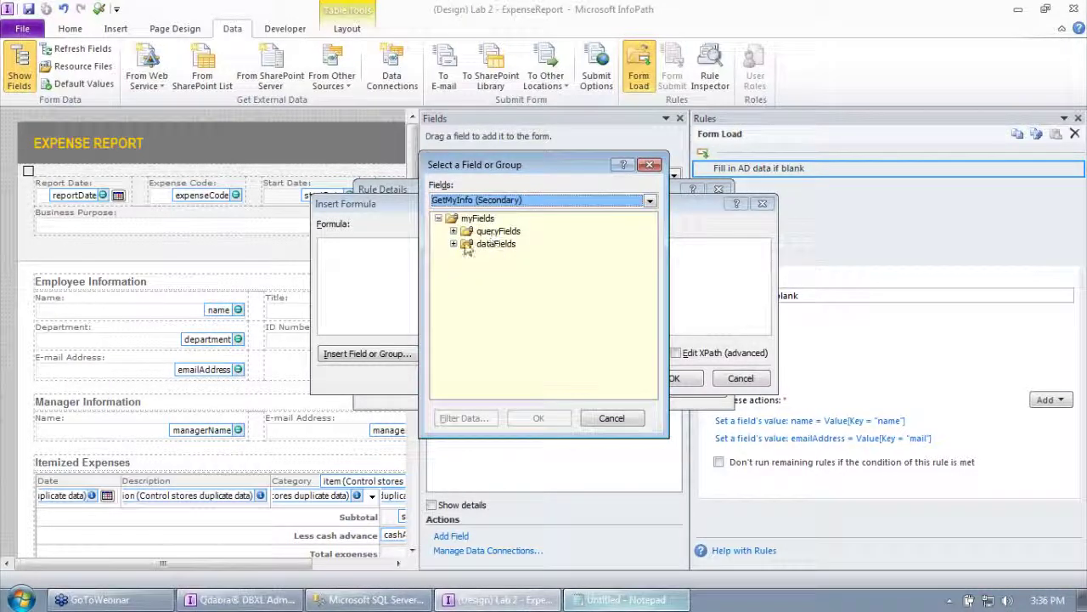
click(452, 243)
click(468, 257)
click(484, 269)
click(498, 282)
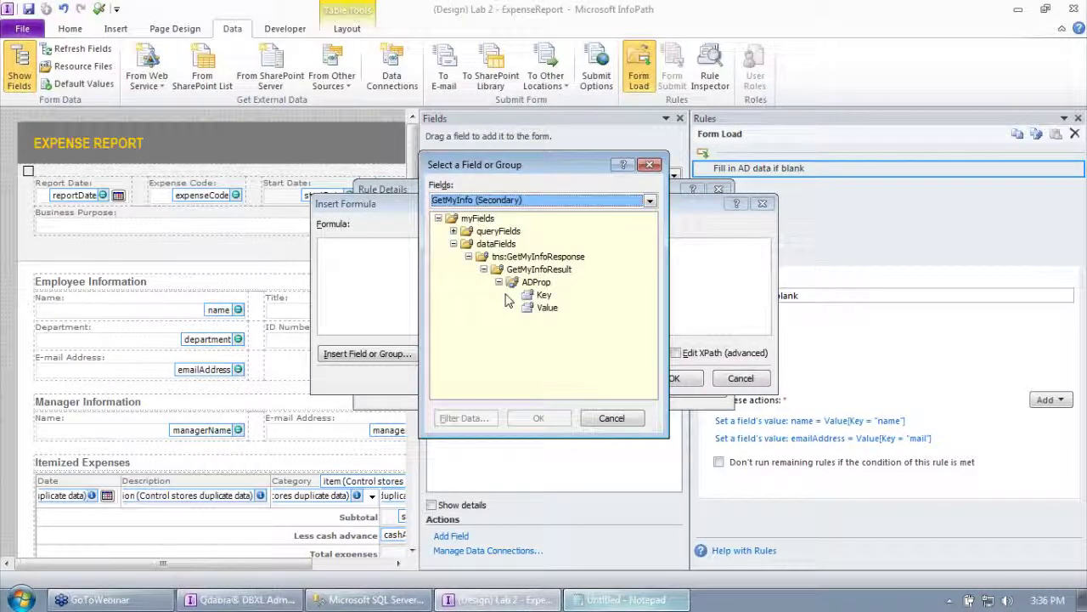
click(538, 308)
Add a filter to the selected Value field that compares Key with "is equal to".
click(464, 418)
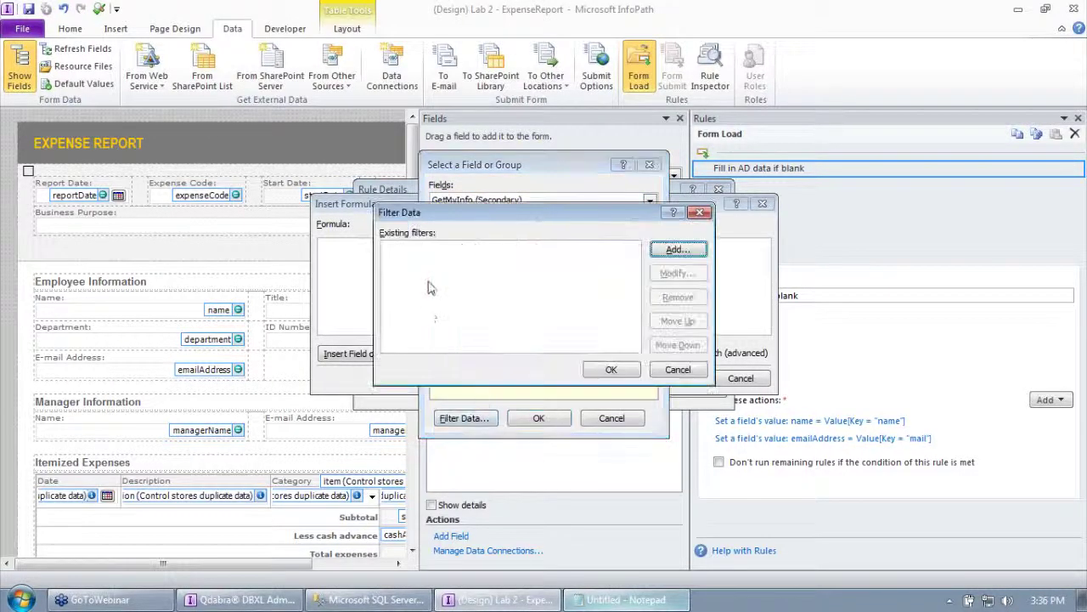
click(677, 249)
click(428, 291)
click(411, 309)
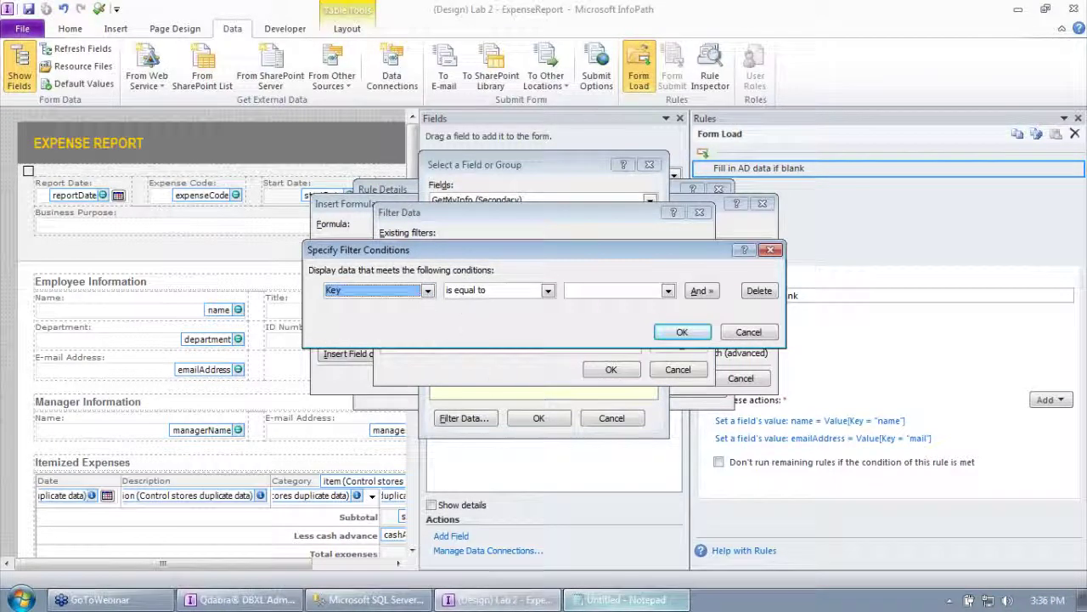
Switch to the Notepad notes, delete the email and full name lines, cut sAMAccountName, and close the notes without saving.
click(626, 599)
drag(869, 176, 662, 174)
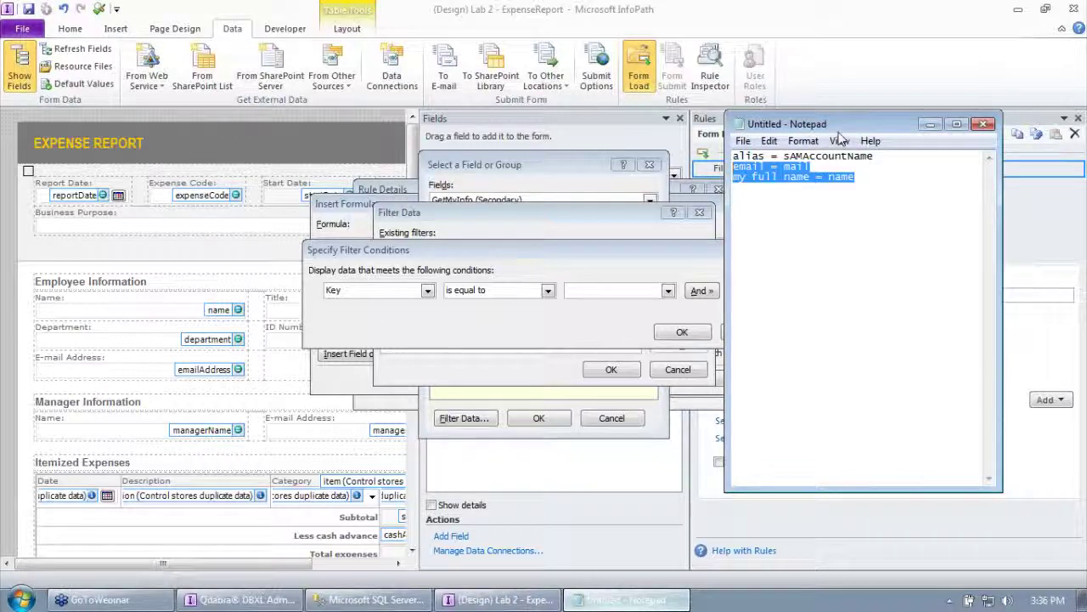
key(Delete)
drag(781, 157, 929, 166)
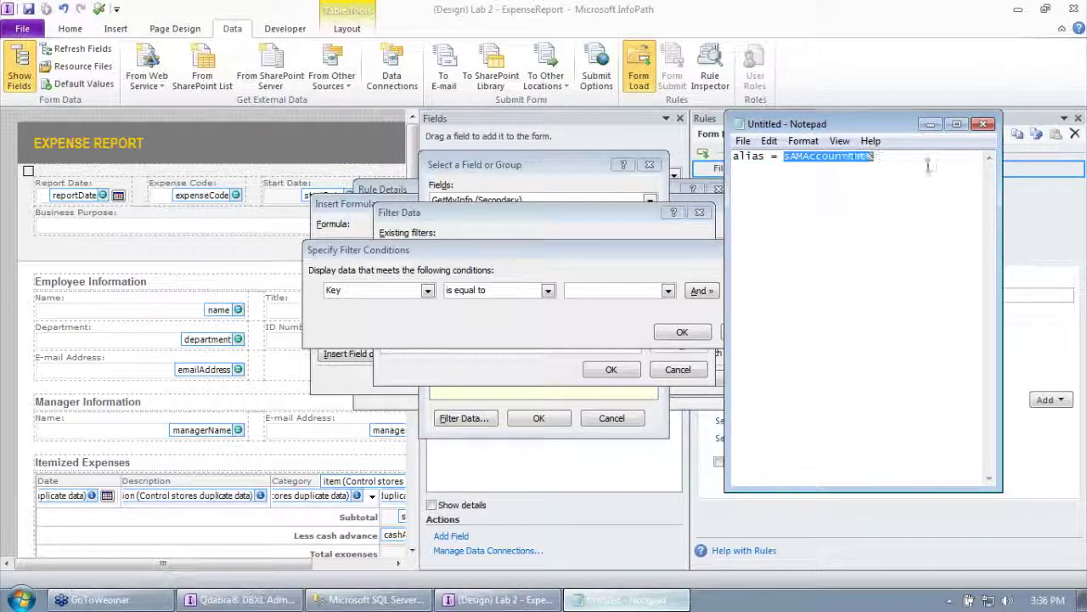
key(ctrl+x)
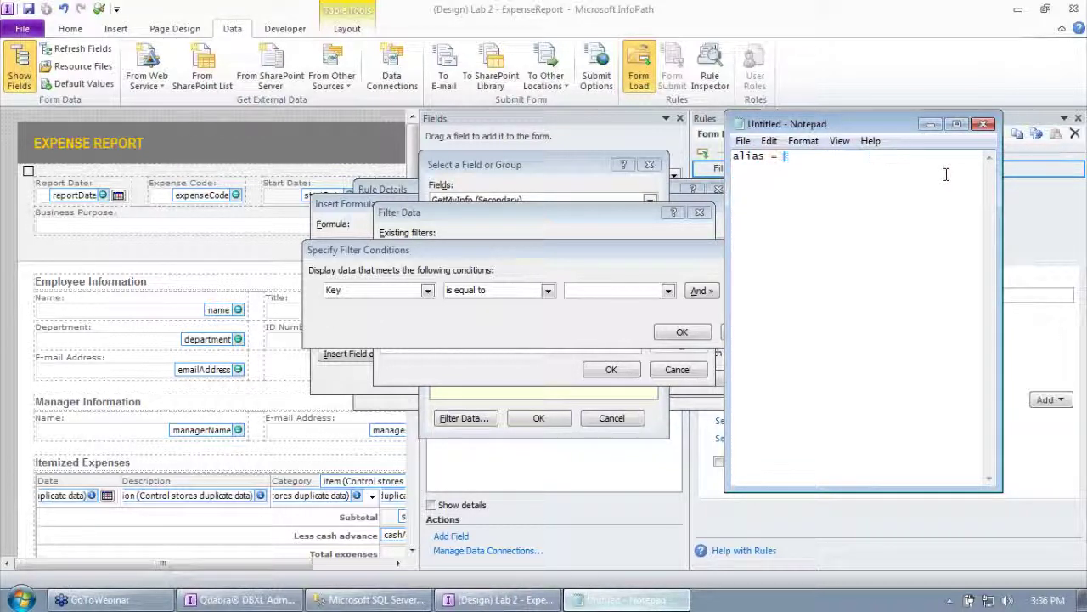
click(984, 124)
click(574, 303)
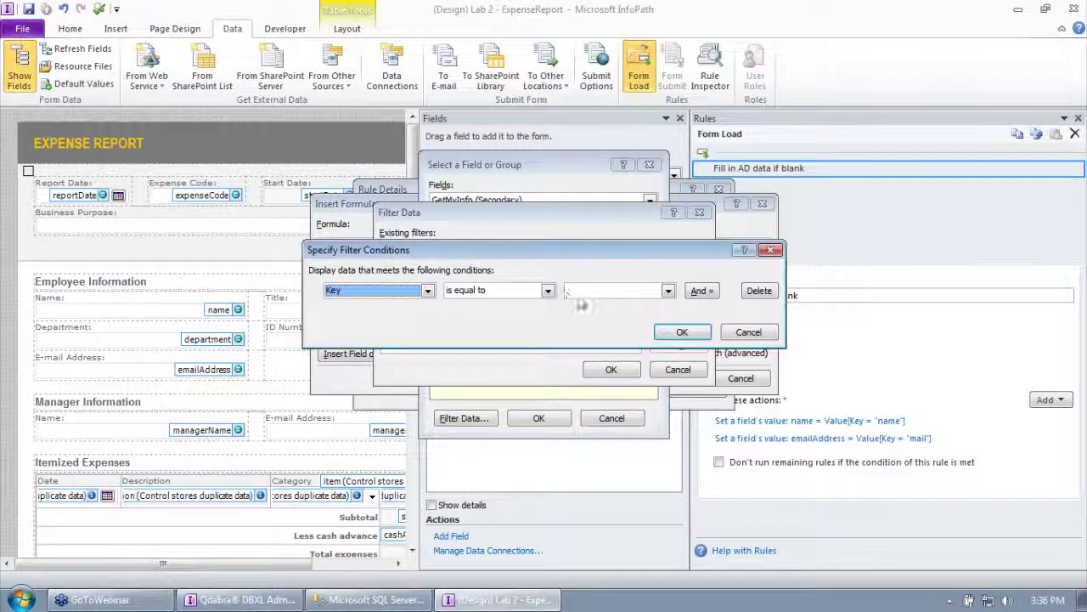
Set the filter's comparison text to sAMAccountName, and apply the filtered formula to the alias action.
click(620, 290)
click(643, 304)
key(ctrl+v)
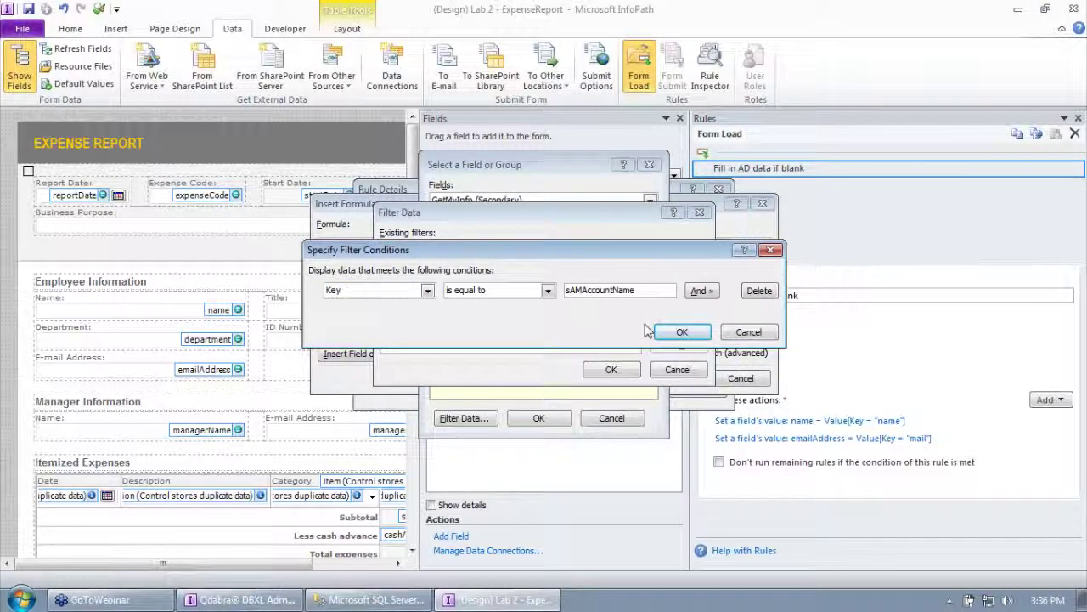
click(682, 332)
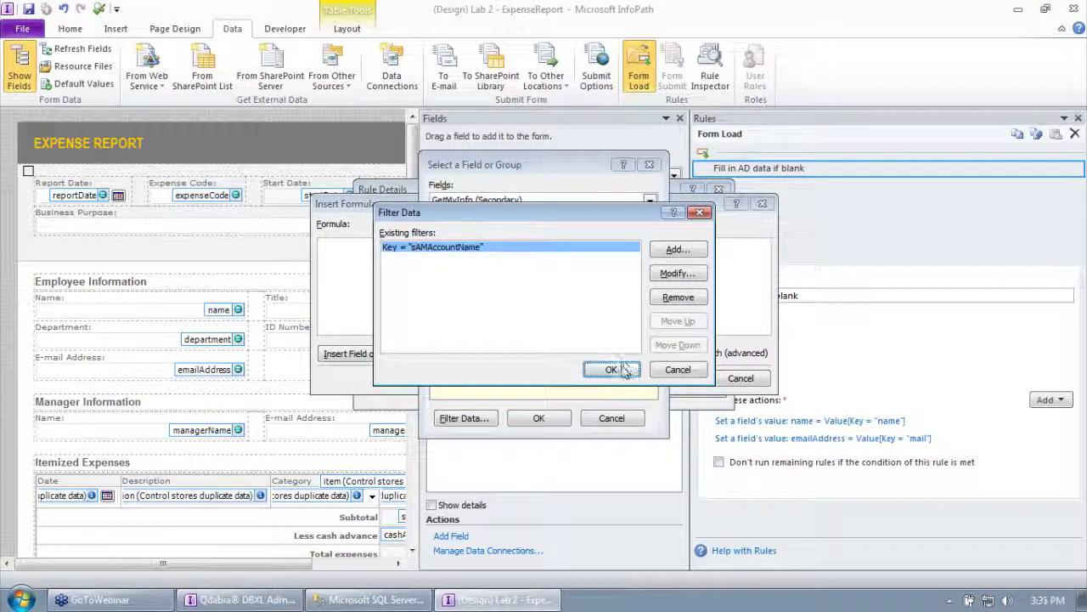
click(612, 370)
click(551, 417)
click(684, 378)
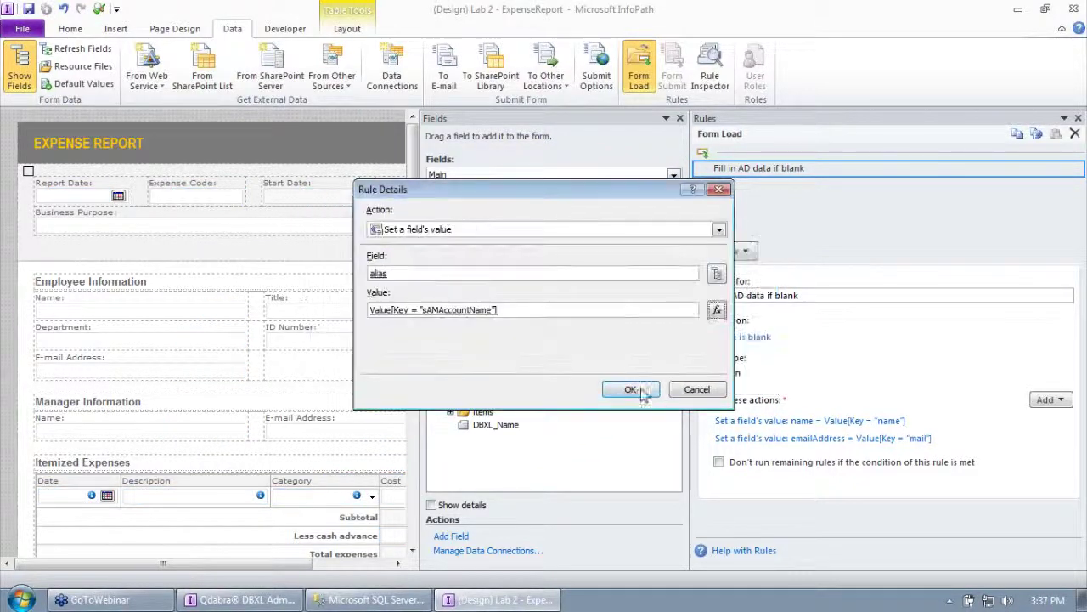
click(633, 389)
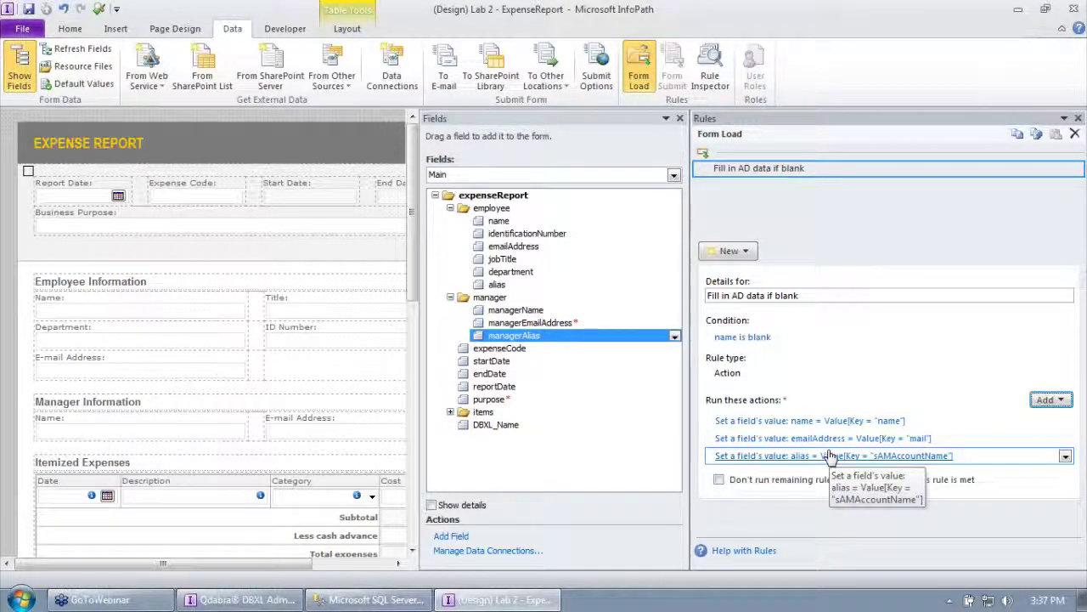
Start a new data connection that receives data from a SOAP Web service.
click(391, 75)
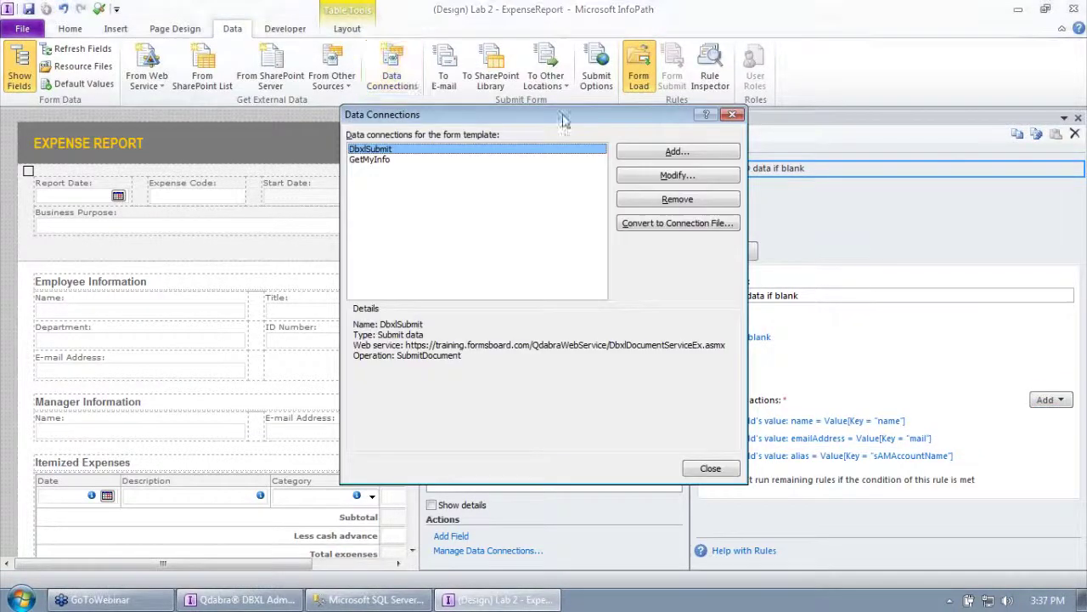
click(677, 151)
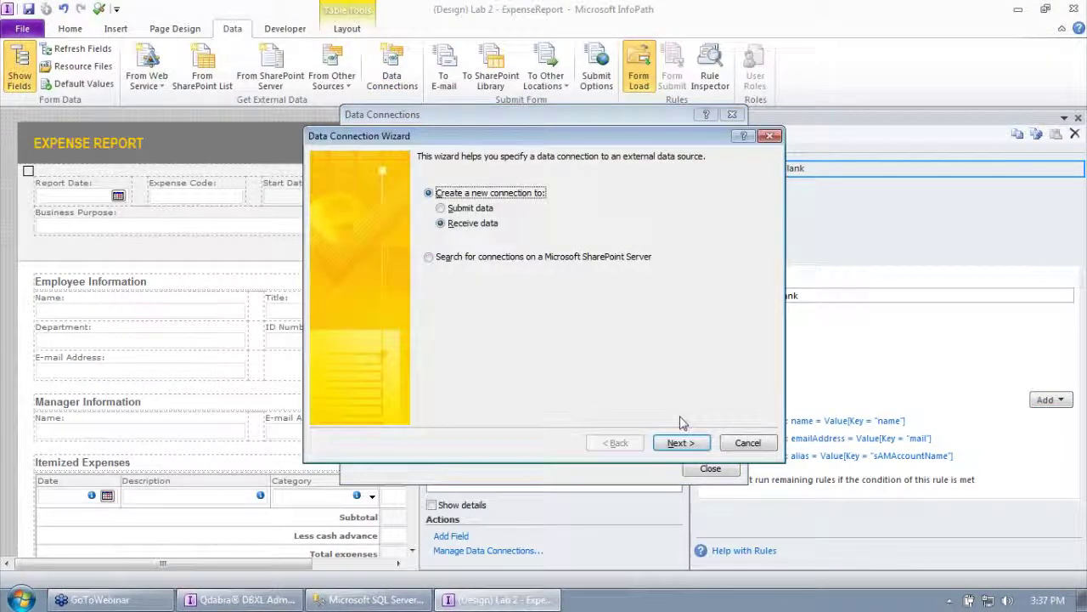
click(680, 442)
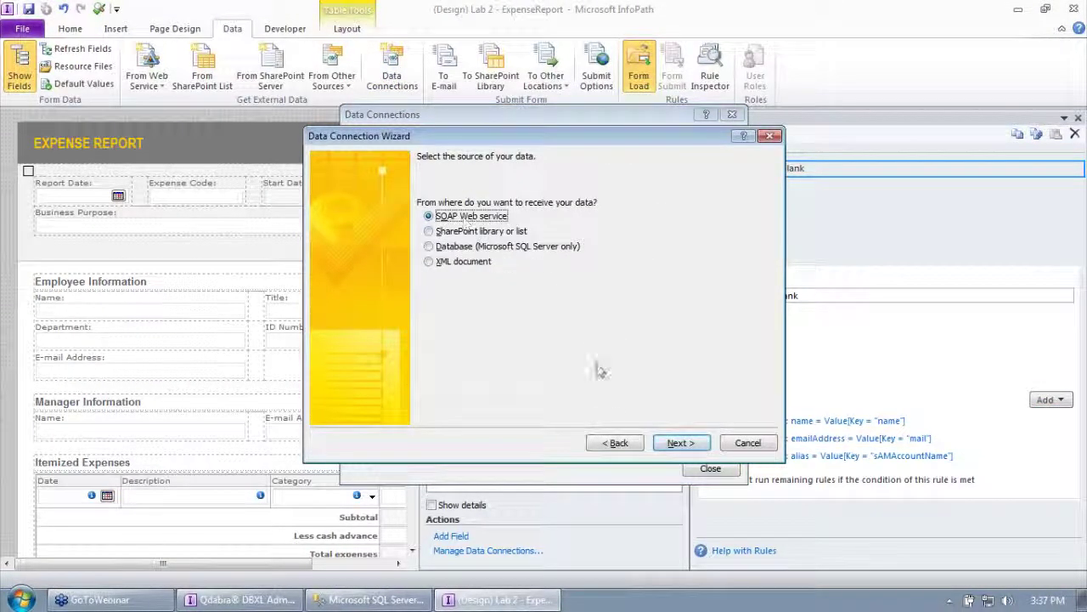
click(680, 443)
text(https://training.formsboard.com/)
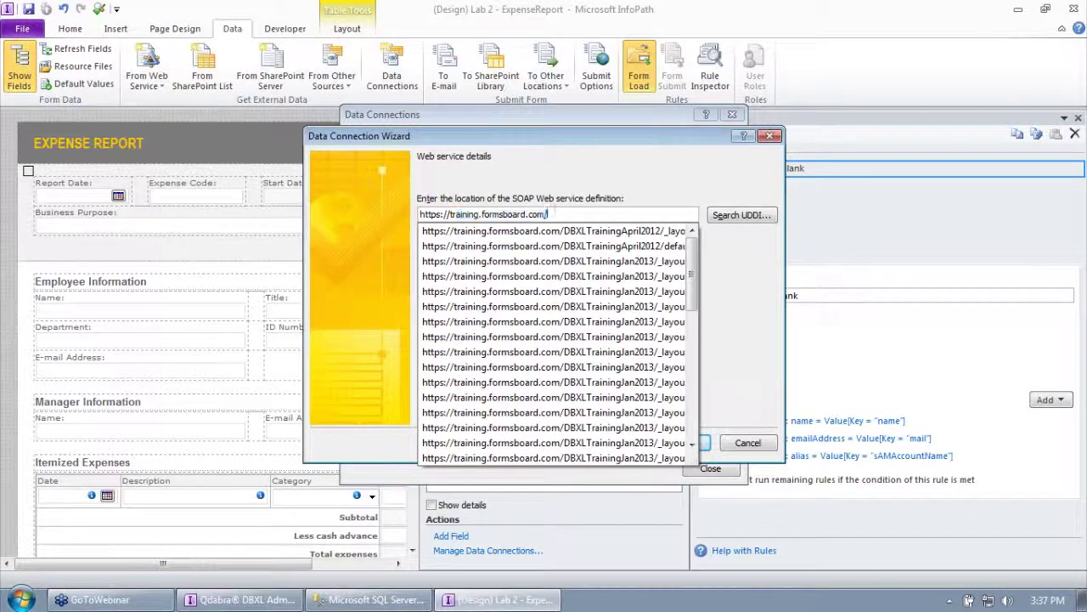
text(qdabrawebservice/)
key(End)
key(Down)
key(Down)
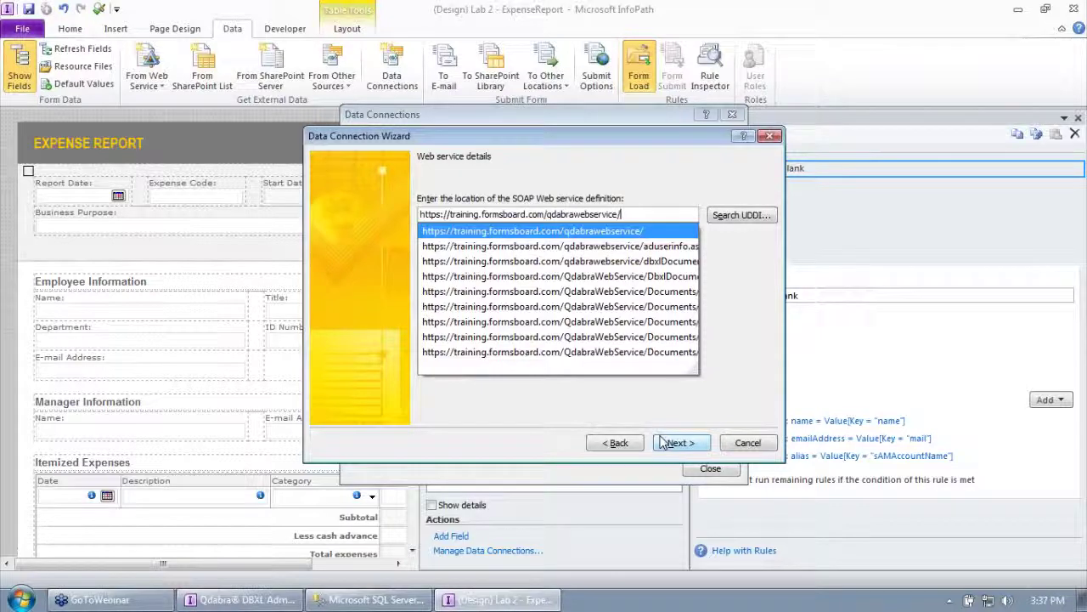
click(677, 251)
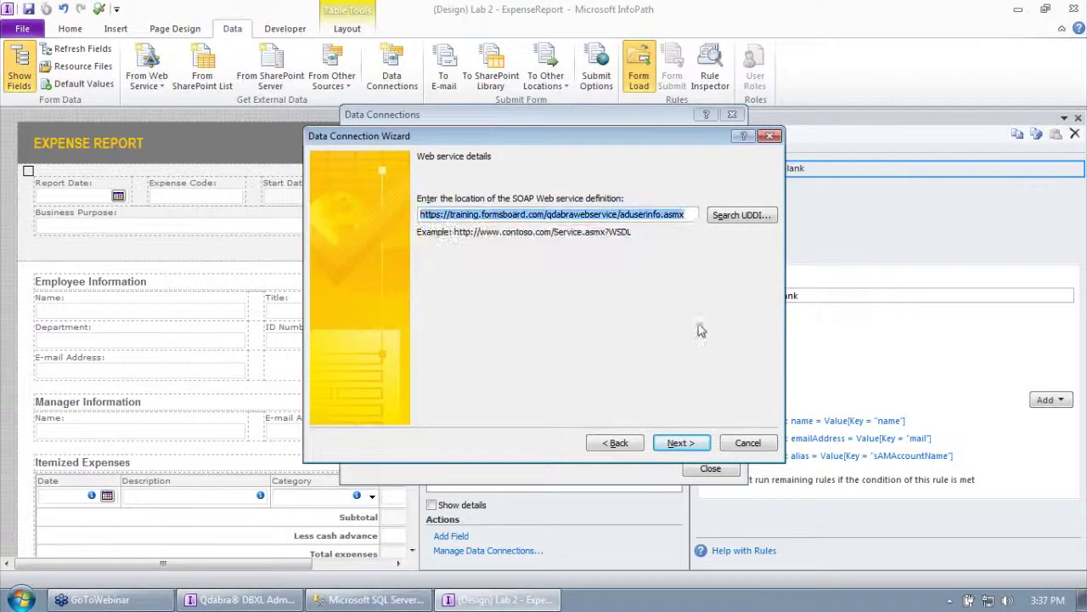
click(684, 439)
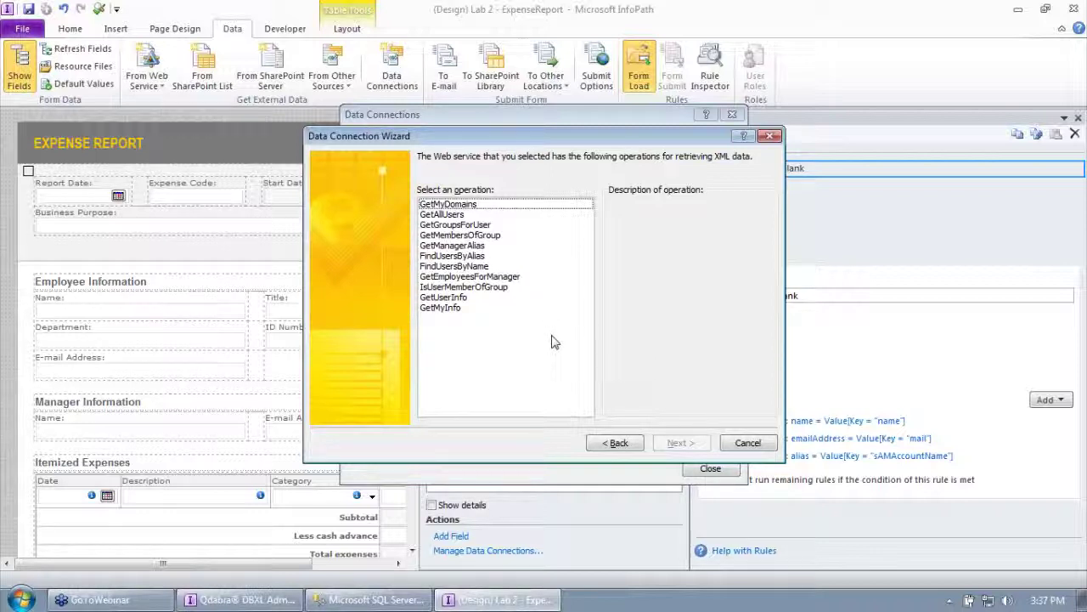
click(463, 246)
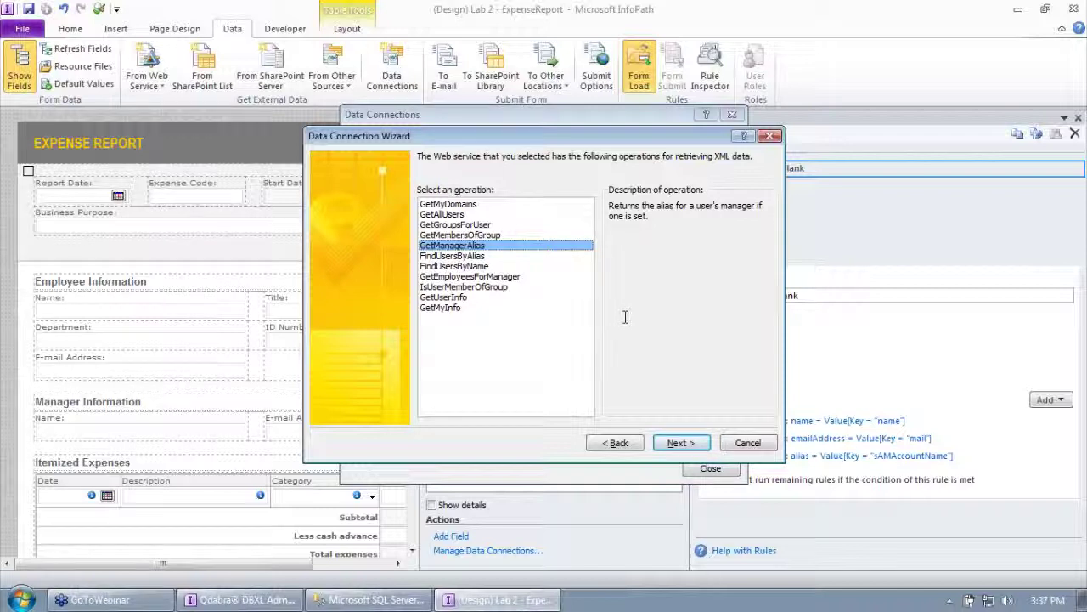
click(681, 445)
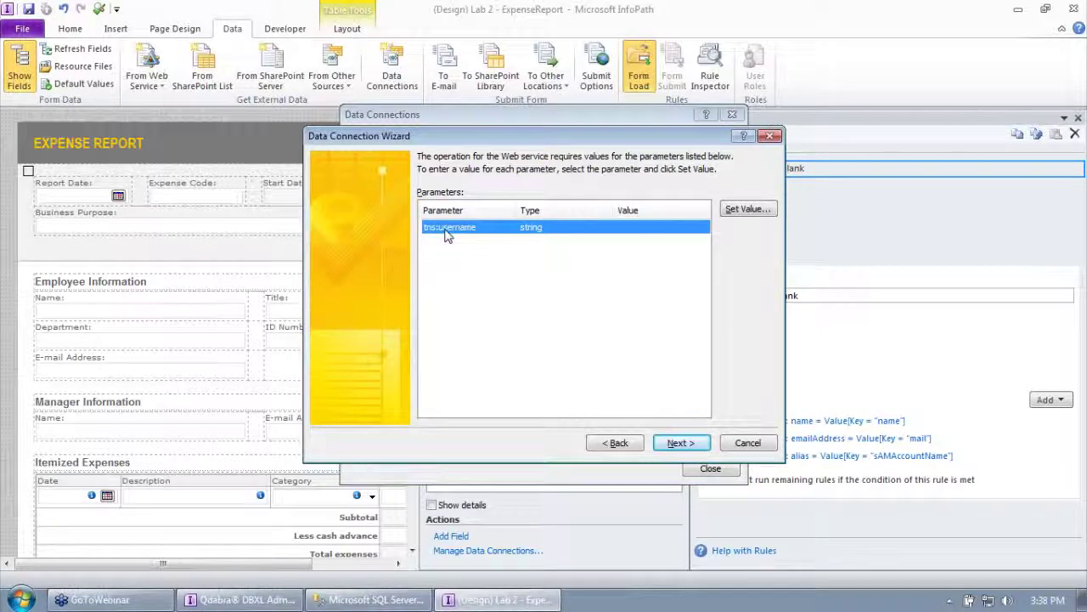
Finish the GetManagerAlias connection with no parameter value or stored copy, turn off automatic retrieval on form open, and close the connections list.
click(677, 443)
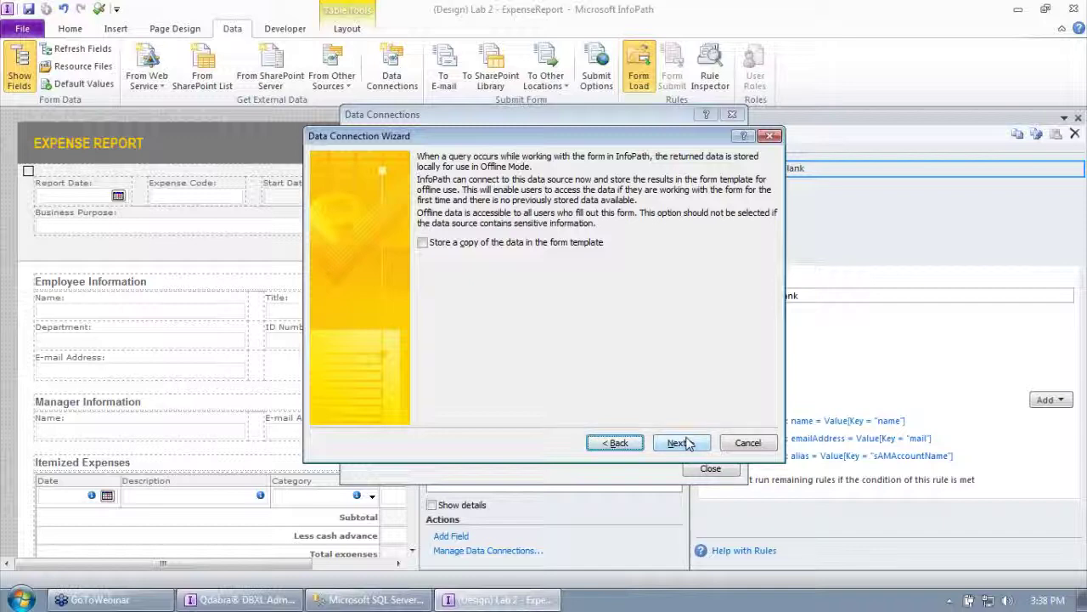
click(618, 442)
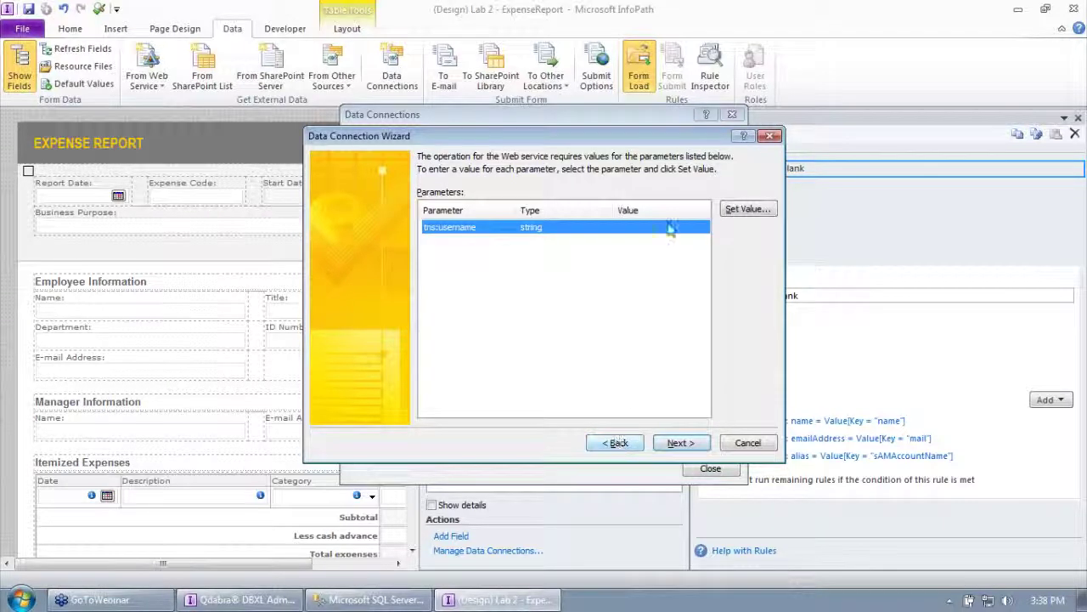
click(680, 443)
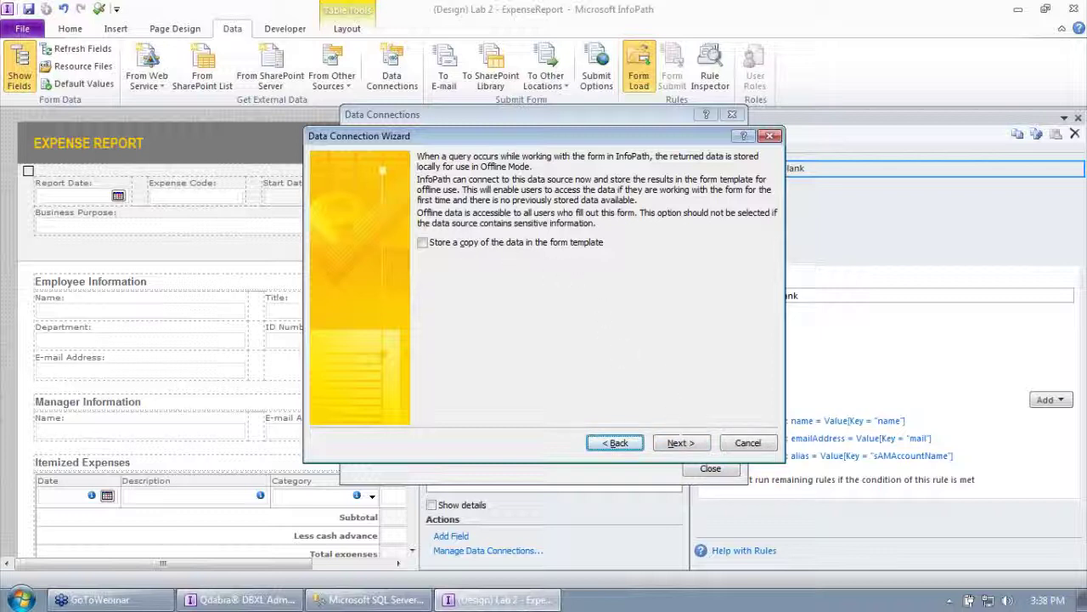
click(679, 442)
click(450, 249)
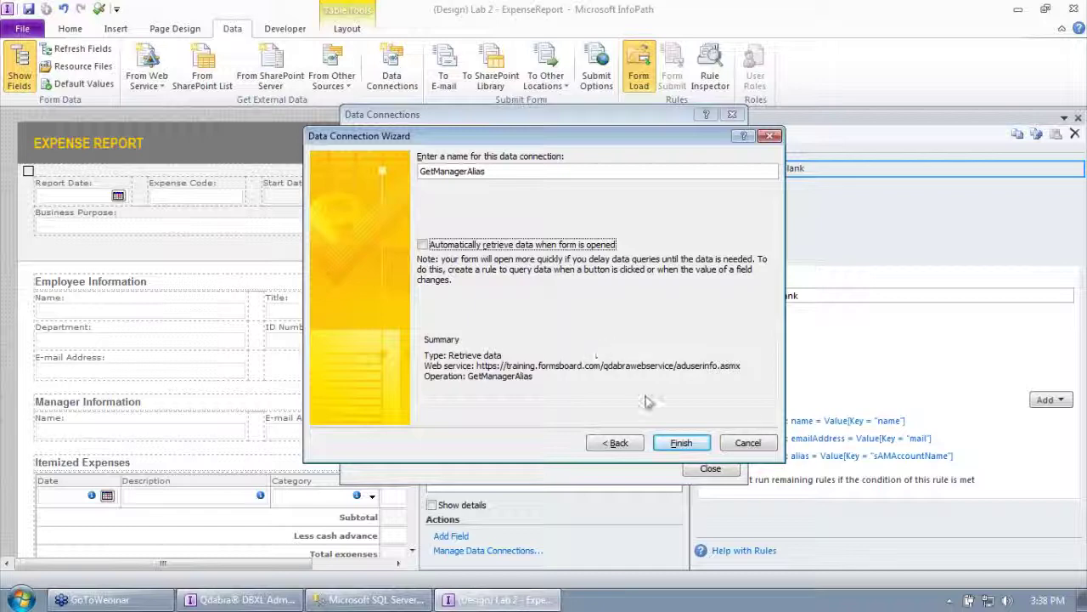
click(681, 445)
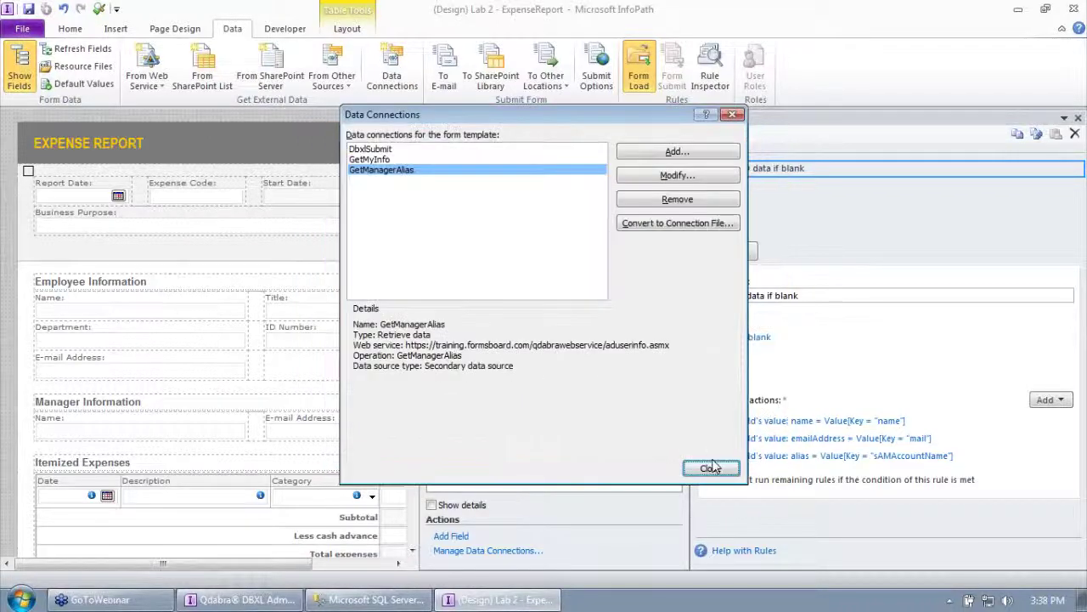
click(710, 469)
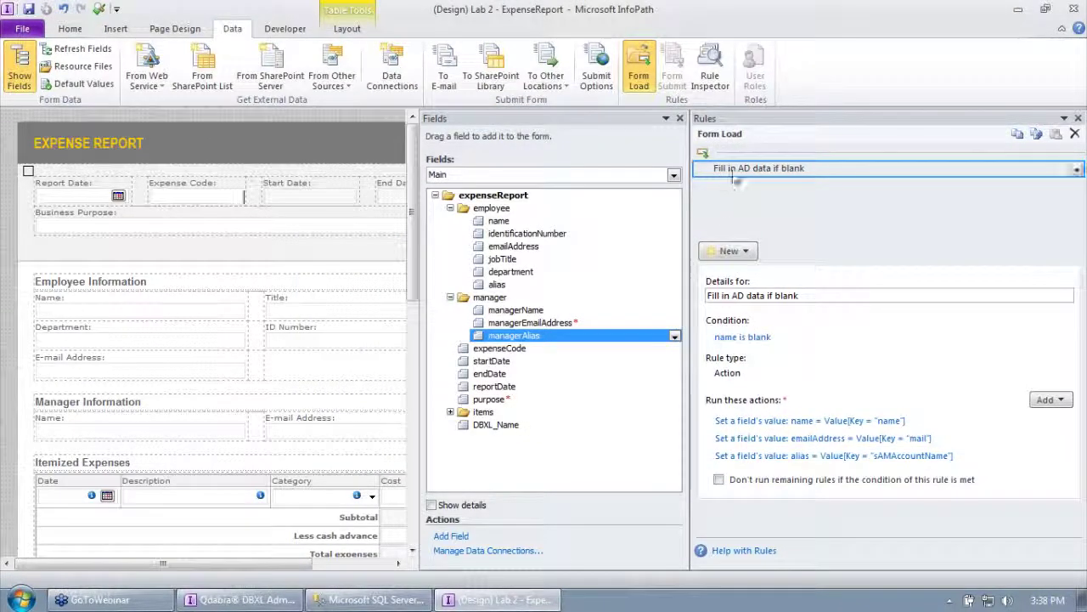
Add a new action rule to Form Load and name it "Get manager alias".
click(729, 251)
click(739, 308)
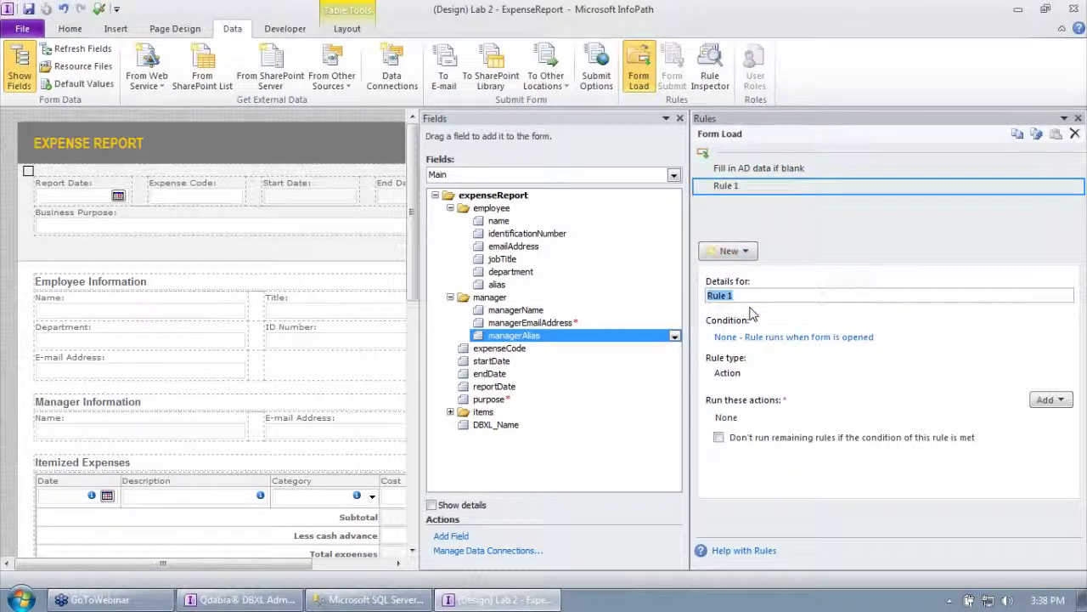
text(Gwt)
key(BackSpace)
text(et manager alias)
key(Tab)
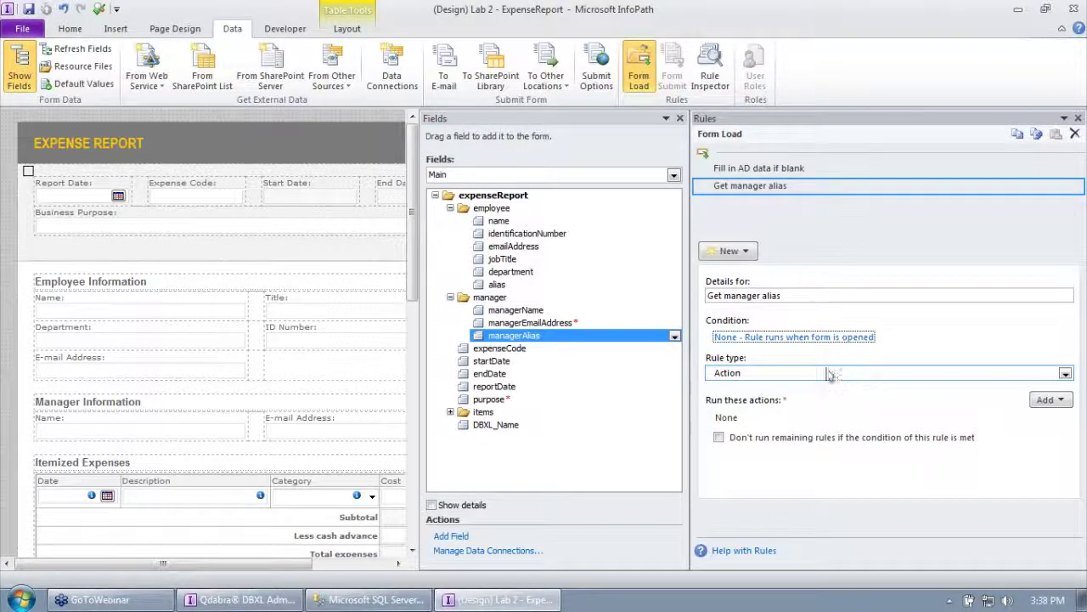
Set the rule's condition to run when the employee's alias field is not blank.
click(794, 339)
click(386, 299)
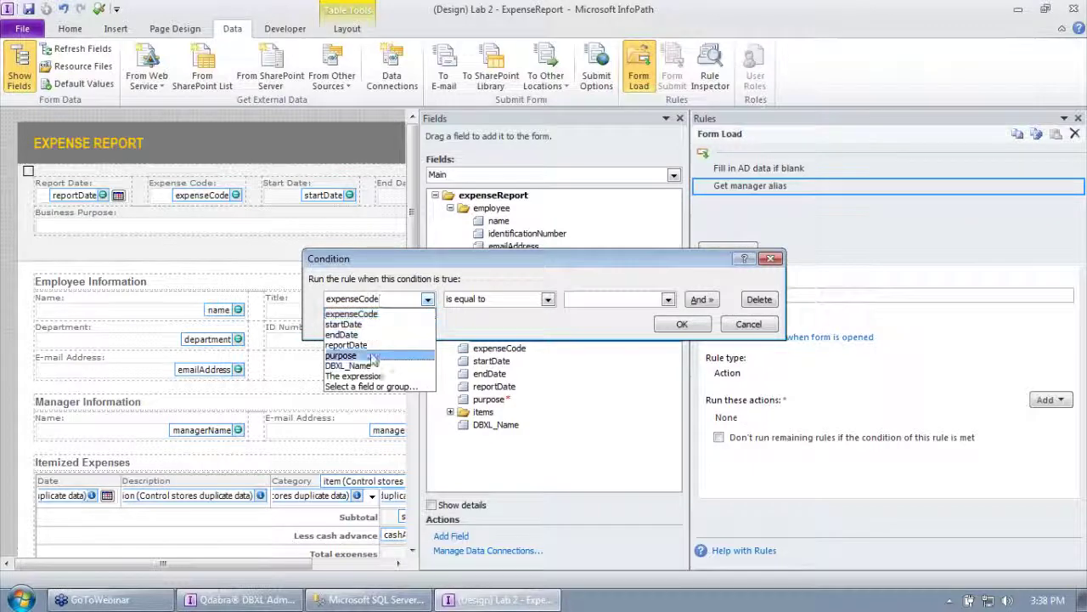
click(371, 387)
click(454, 231)
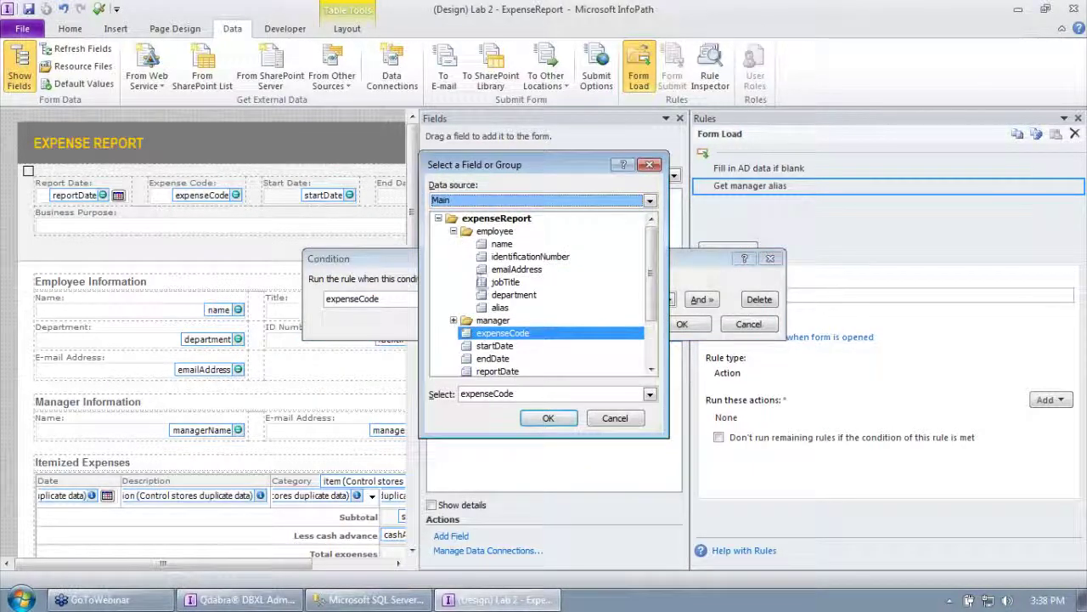
click(500, 308)
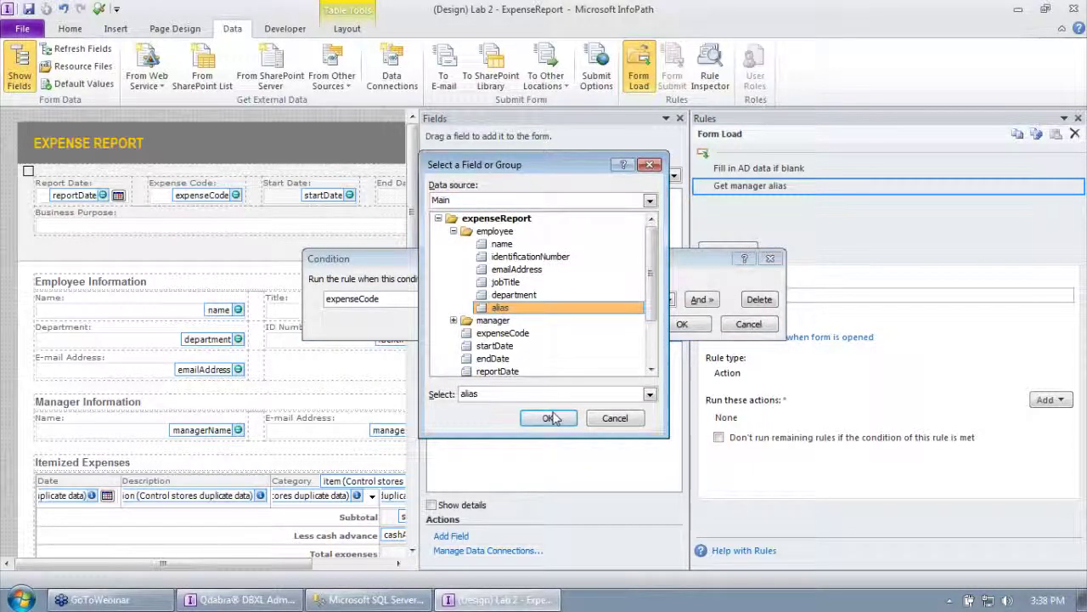
click(548, 417)
click(480, 301)
click(486, 412)
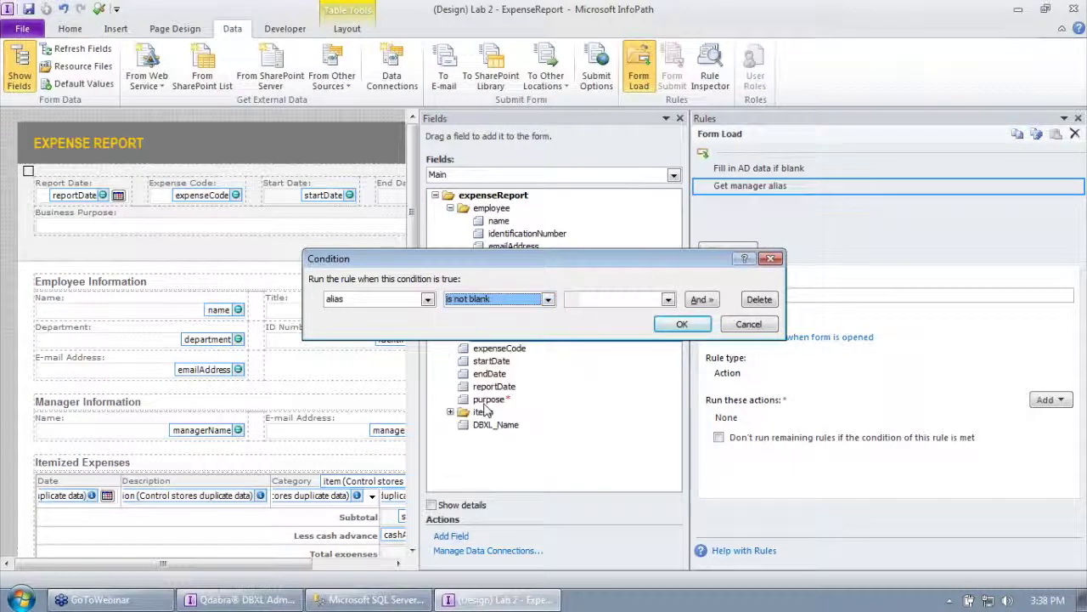
click(675, 326)
Add a query for data action to the rule that uses the GetManagerAlias connection.
click(1052, 399)
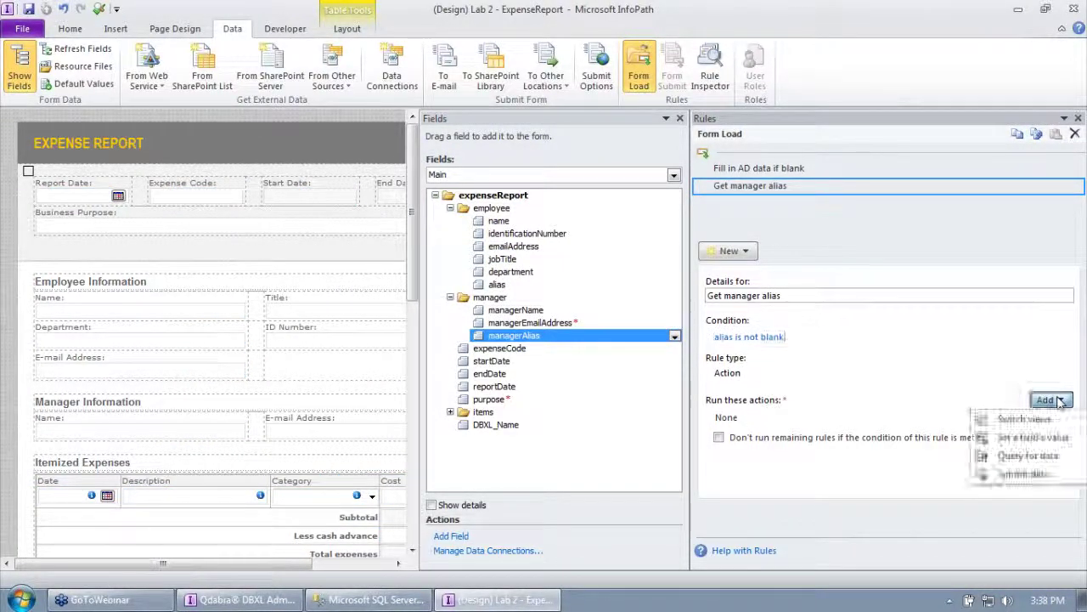
click(1028, 457)
click(485, 274)
click(510, 298)
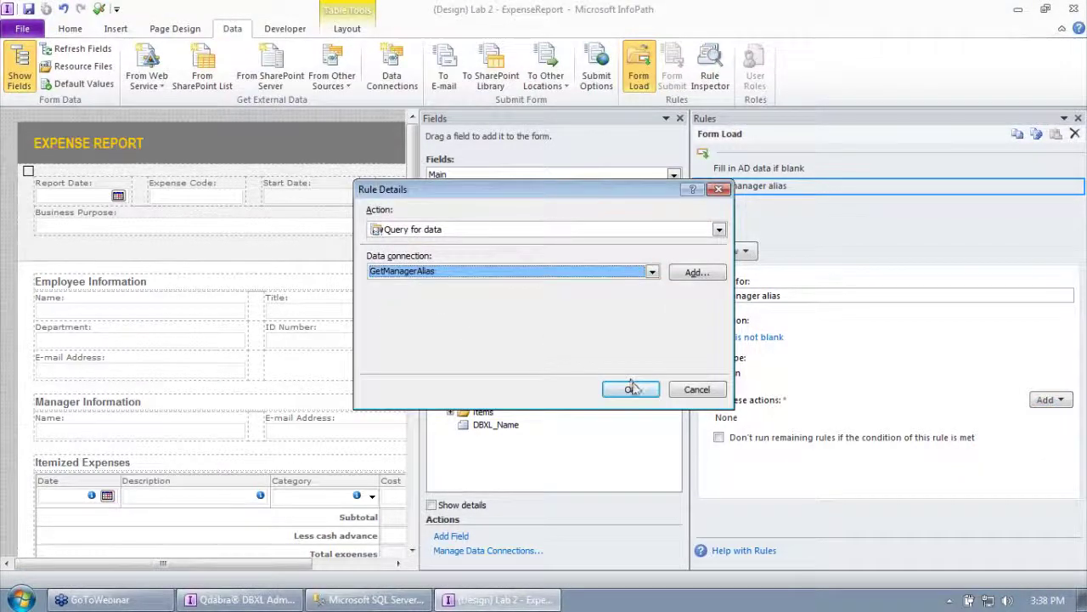
click(630, 388)
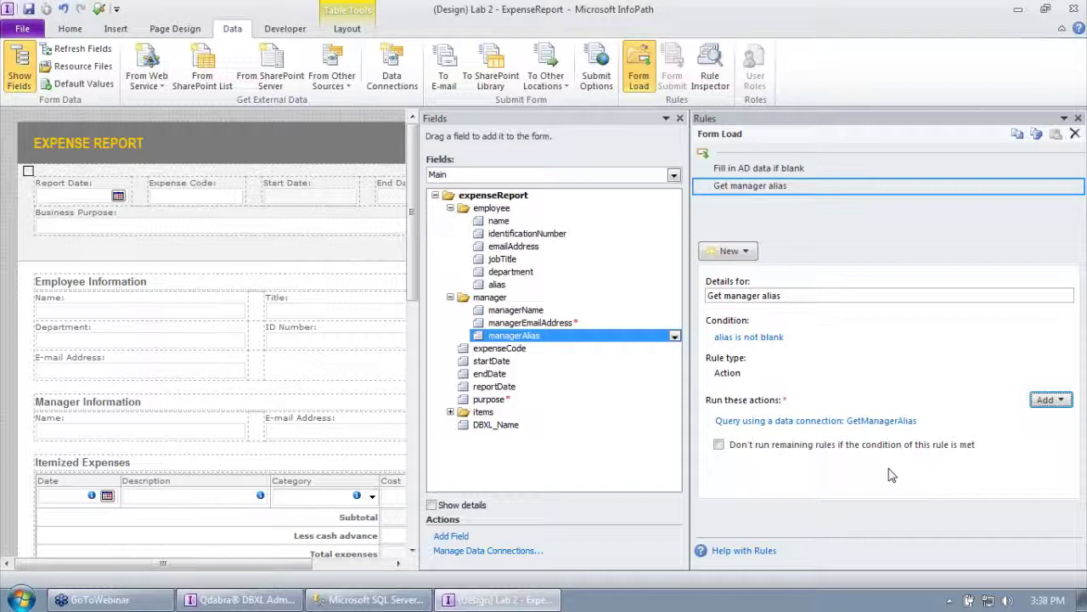
Add an action that sets a field's value, targeting username in the query fields of the GetManagerAlias secondary source.
click(1059, 402)
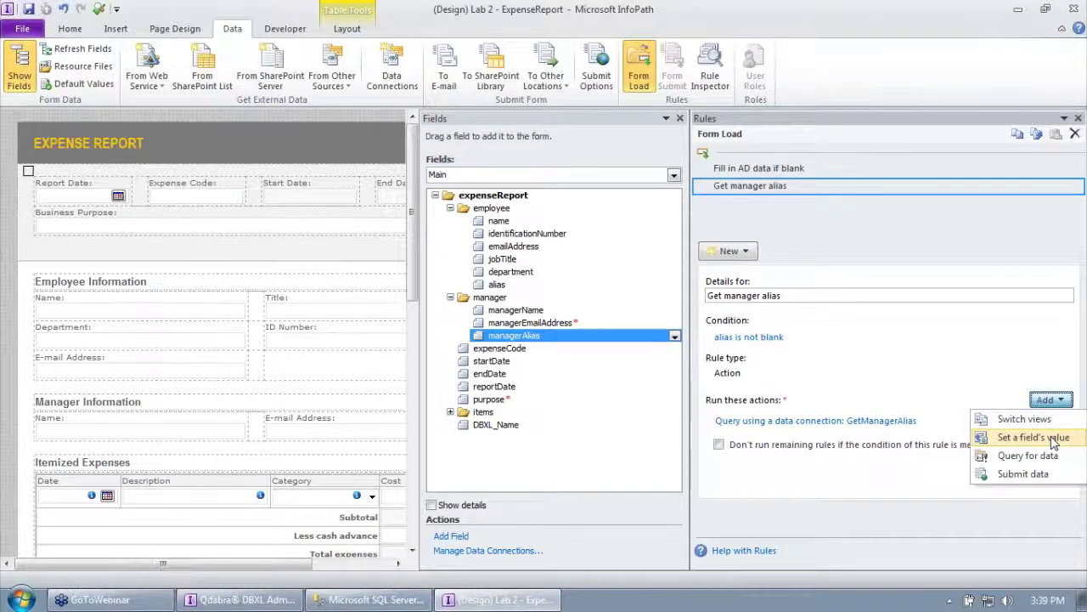
click(1052, 438)
click(716, 274)
click(510, 200)
click(481, 223)
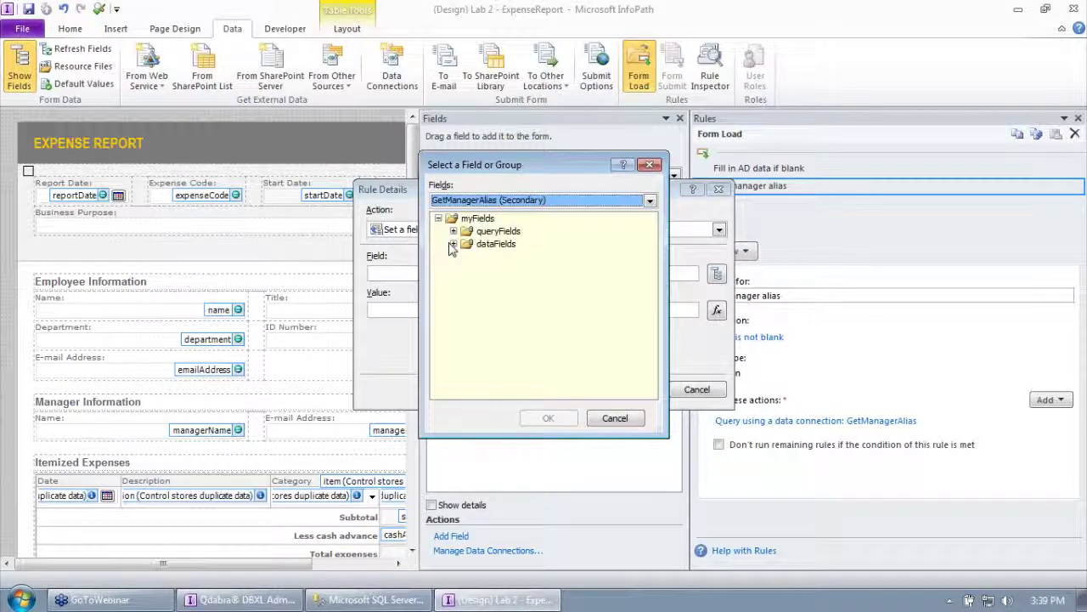
click(454, 244)
click(468, 256)
click(561, 270)
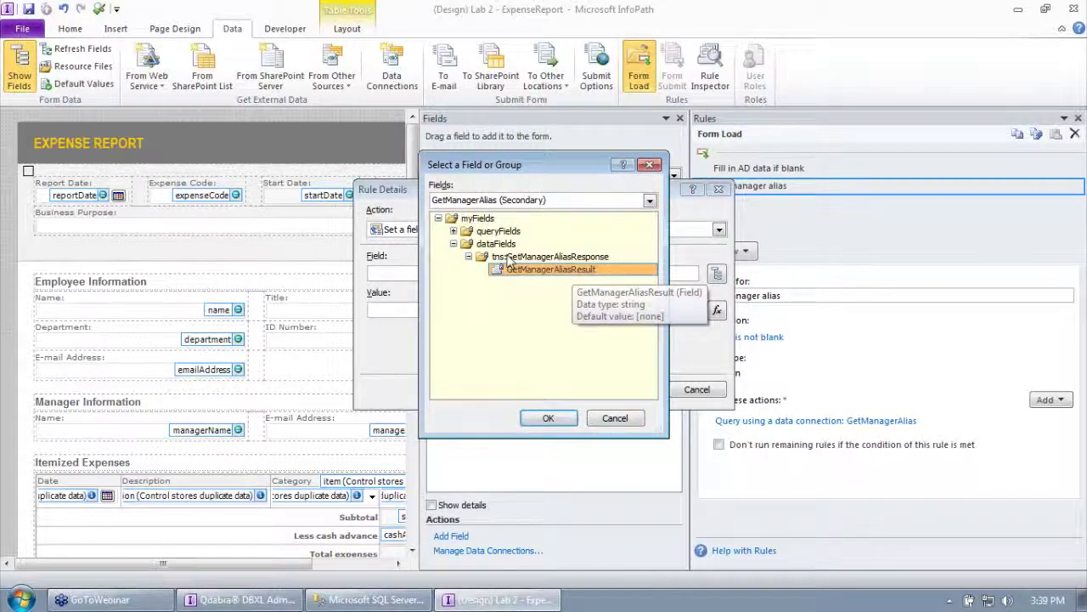
click(454, 244)
click(453, 231)
click(469, 244)
click(525, 257)
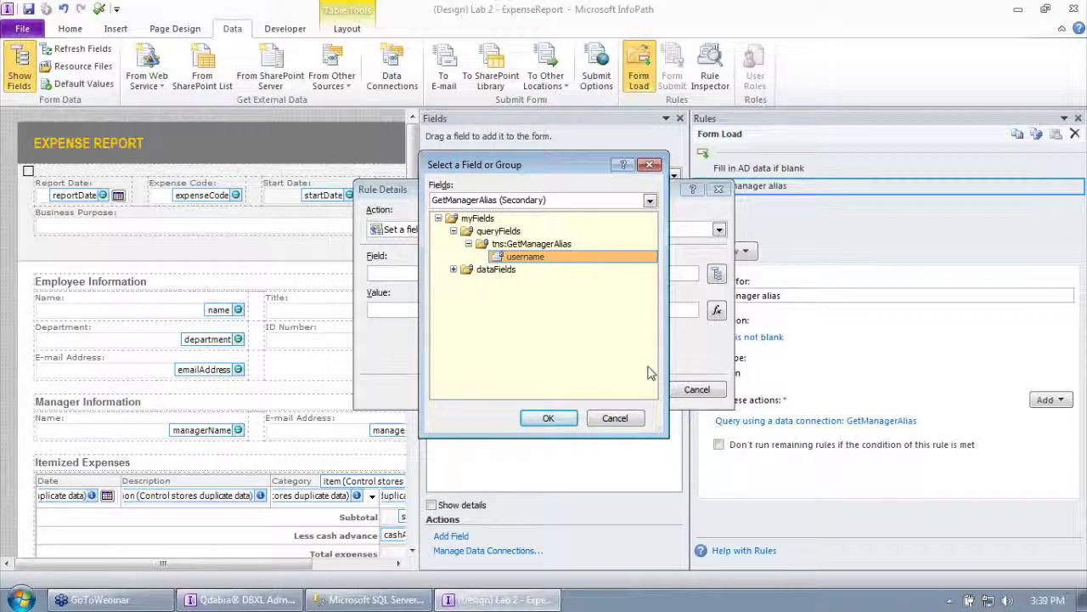
click(548, 418)
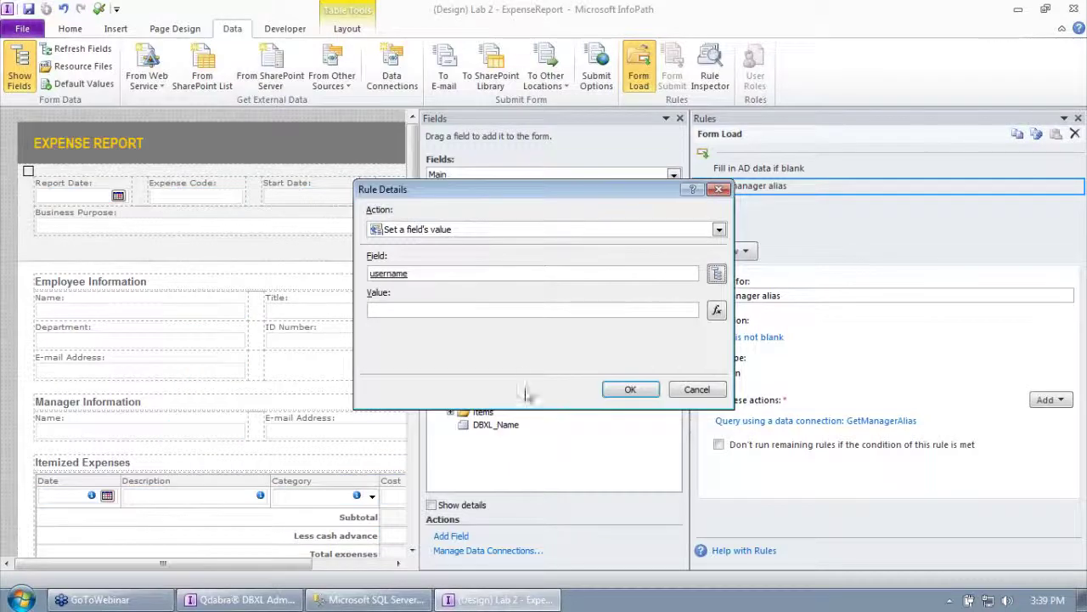
Set the username action's value to the employee's alias field, and move that action above the GetManagerAlias query.
click(716, 312)
click(367, 353)
click(454, 231)
click(499, 307)
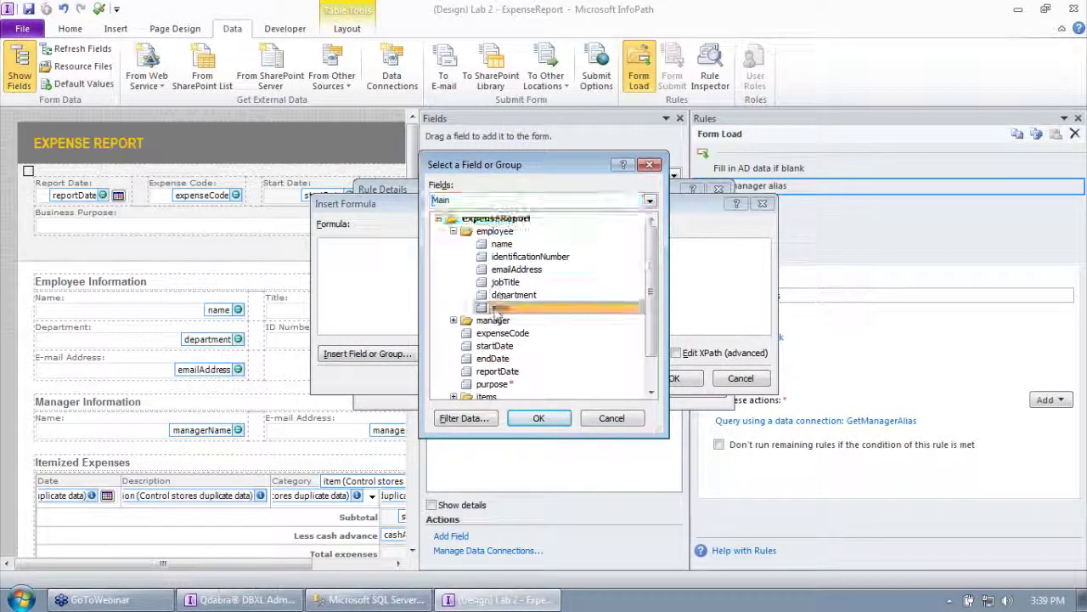
click(540, 418)
click(672, 377)
click(628, 389)
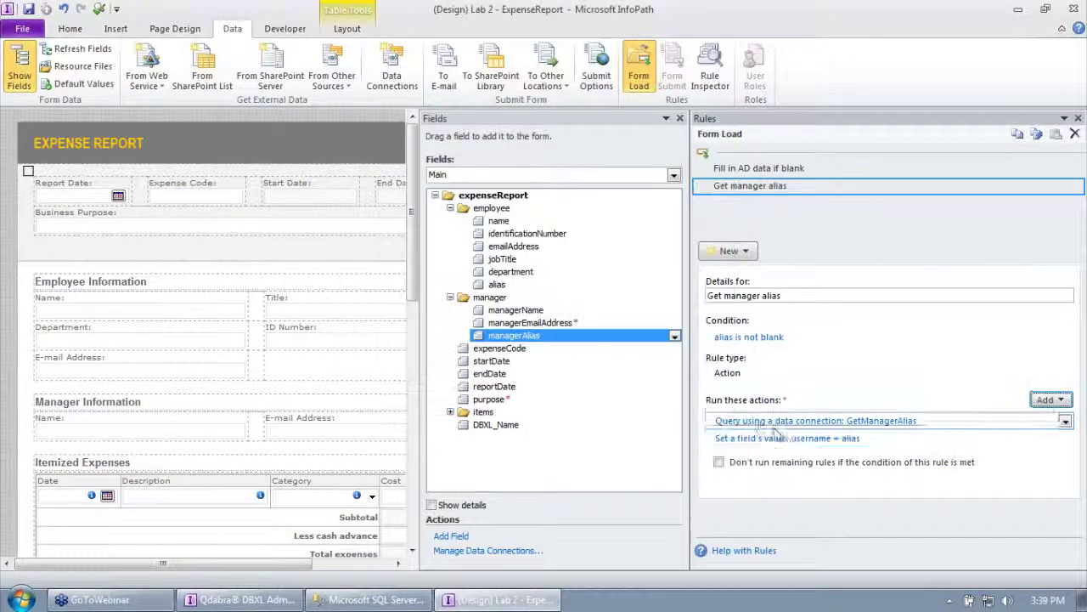
click(1064, 437)
click(1010, 475)
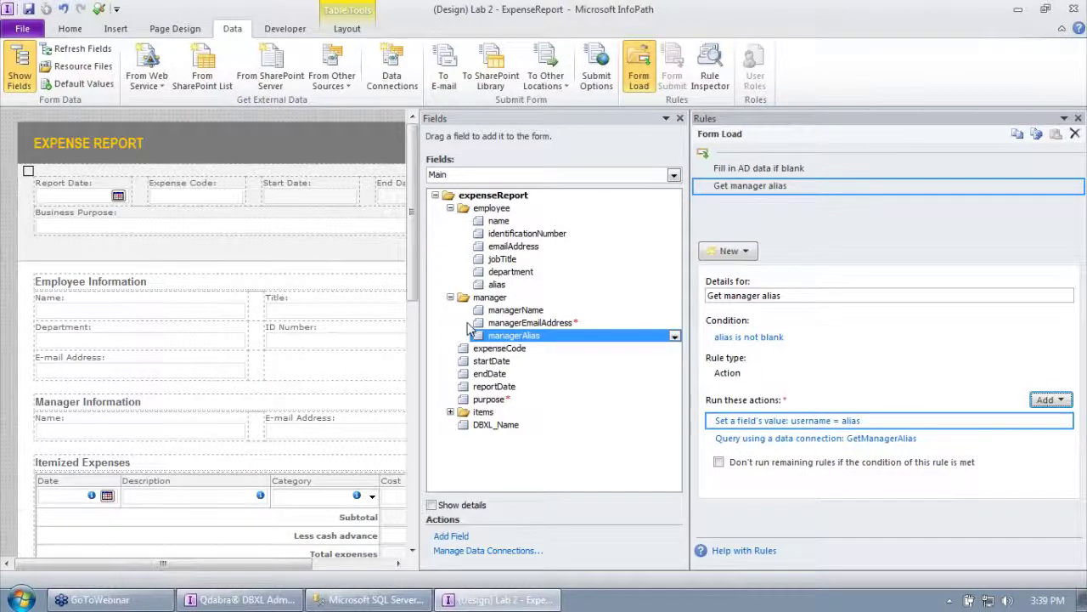
Place the GetManagerAliasResult field from the GetManagerAlias secondary source on the form below the Submit button.
click(481, 175)
click(481, 204)
click(451, 220)
click(465, 233)
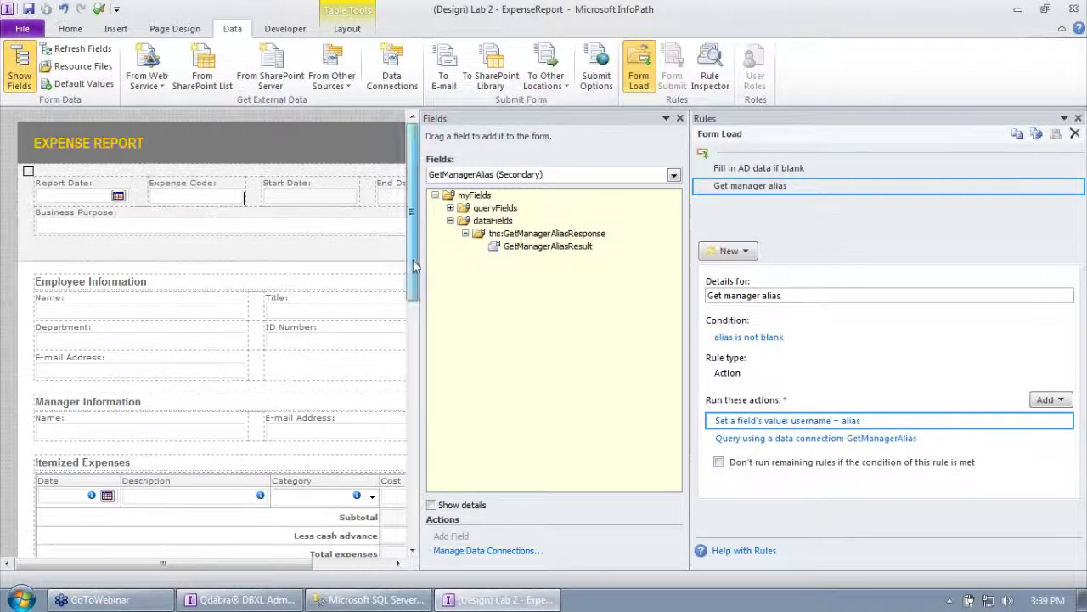
drag(412, 259, 413, 510)
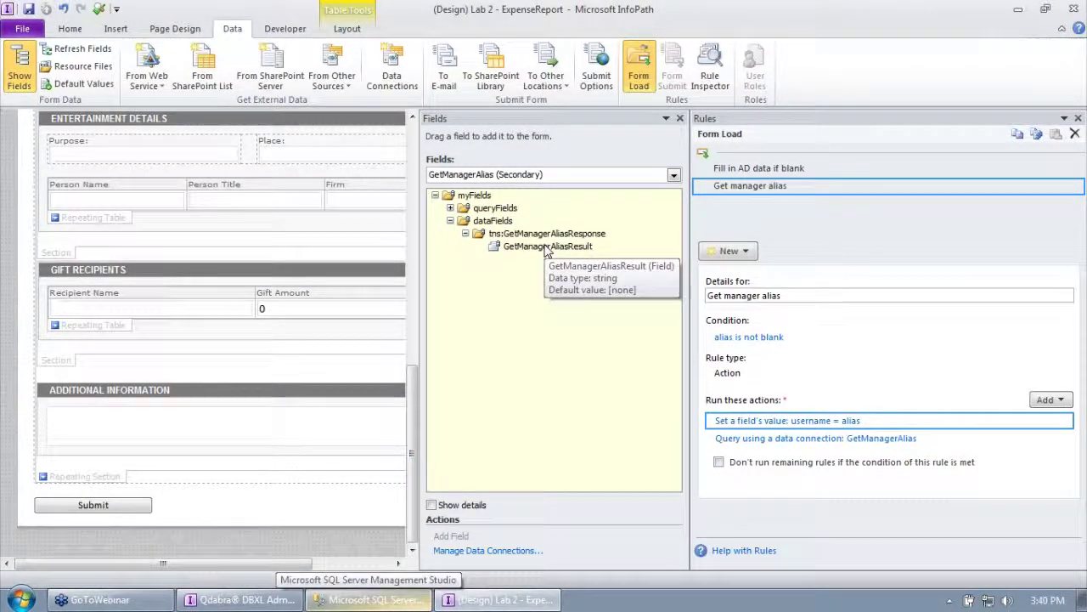
drag(546, 246, 195, 552)
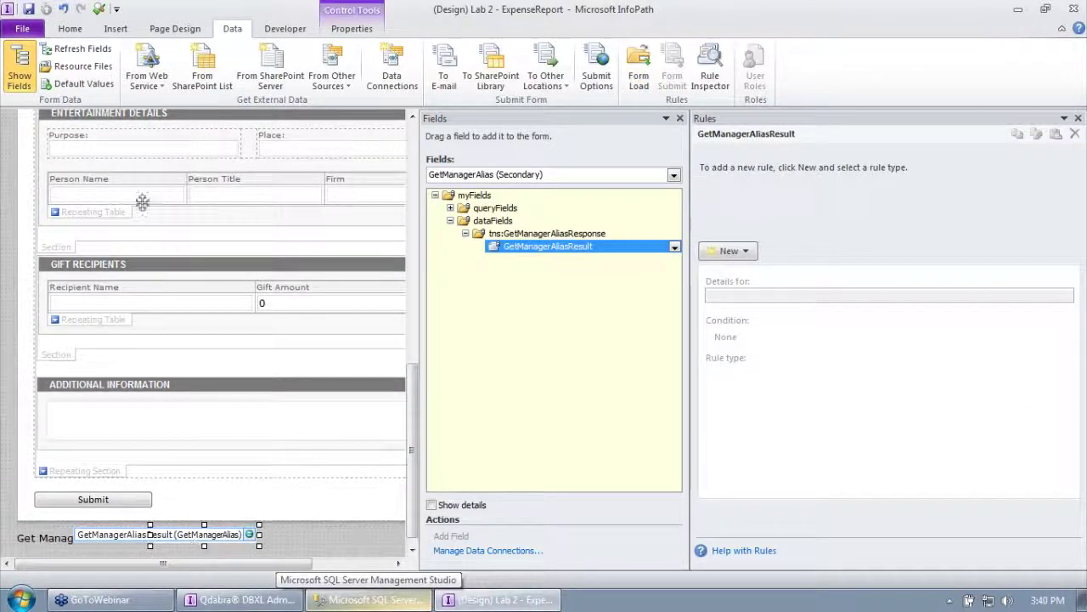
Preview the form with data source access allowed, check the manager alias result below the Submit button, and close the preview.
click(98, 8)
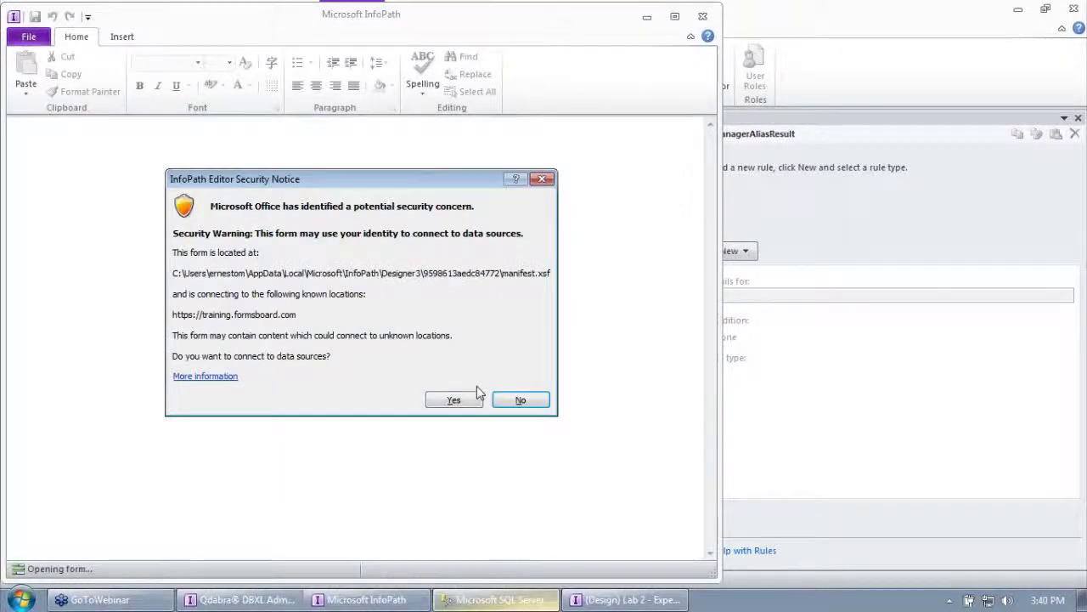
click(454, 399)
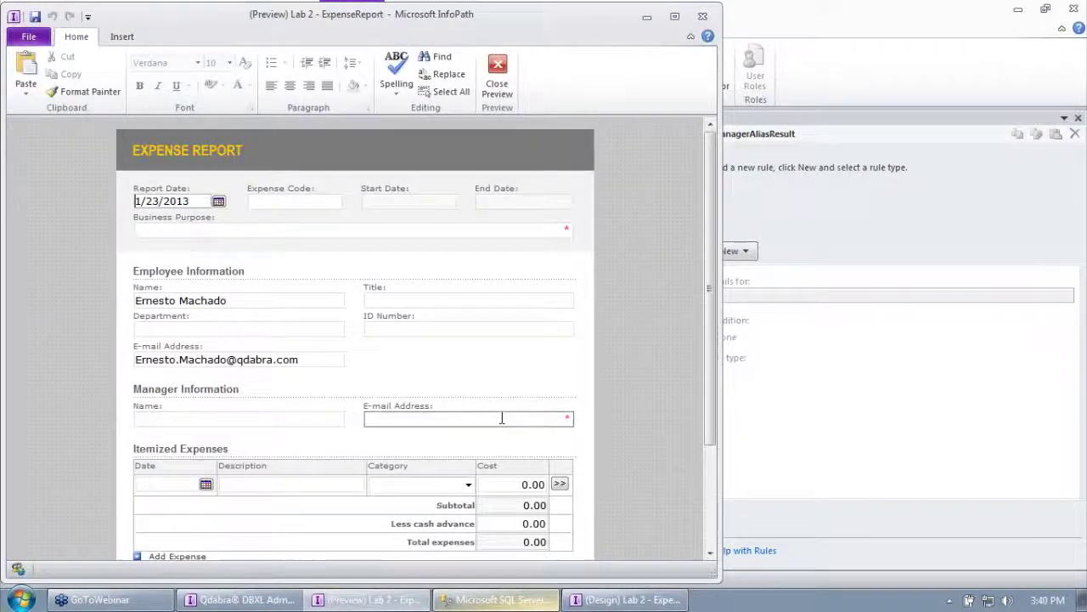
scroll(479, 416, down, 3)
double_click(222, 526)
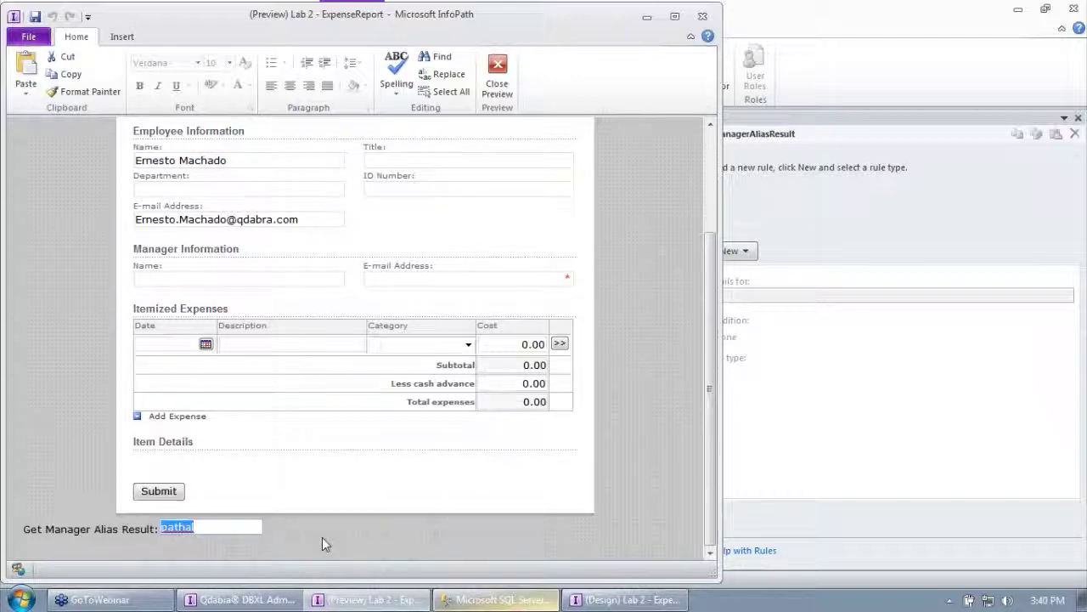
click(500, 83)
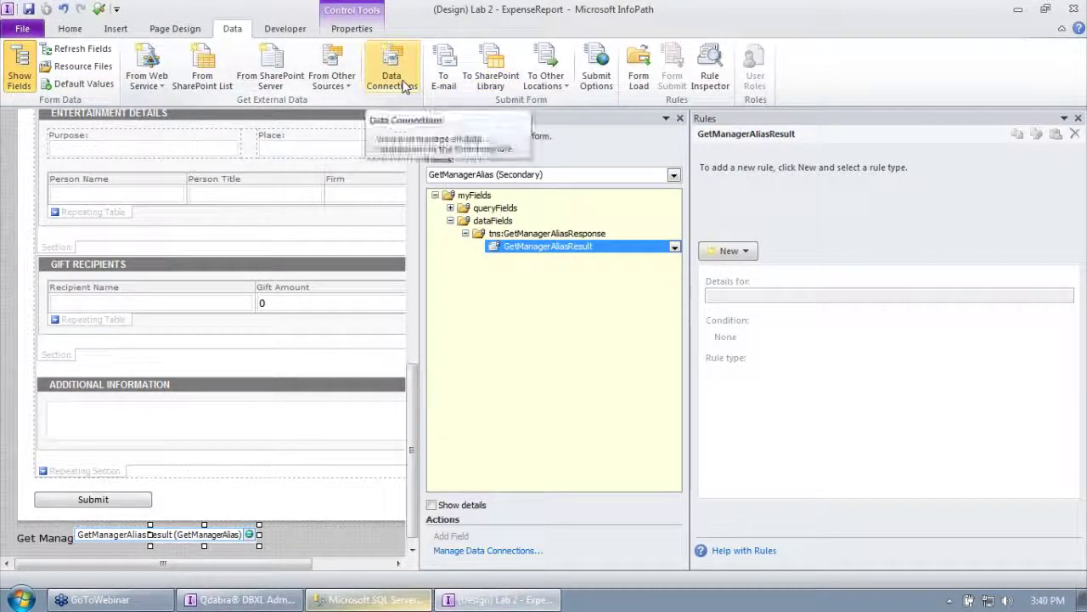
Start another new data connection that receives data from a SOAP Web service.
click(392, 78)
click(656, 164)
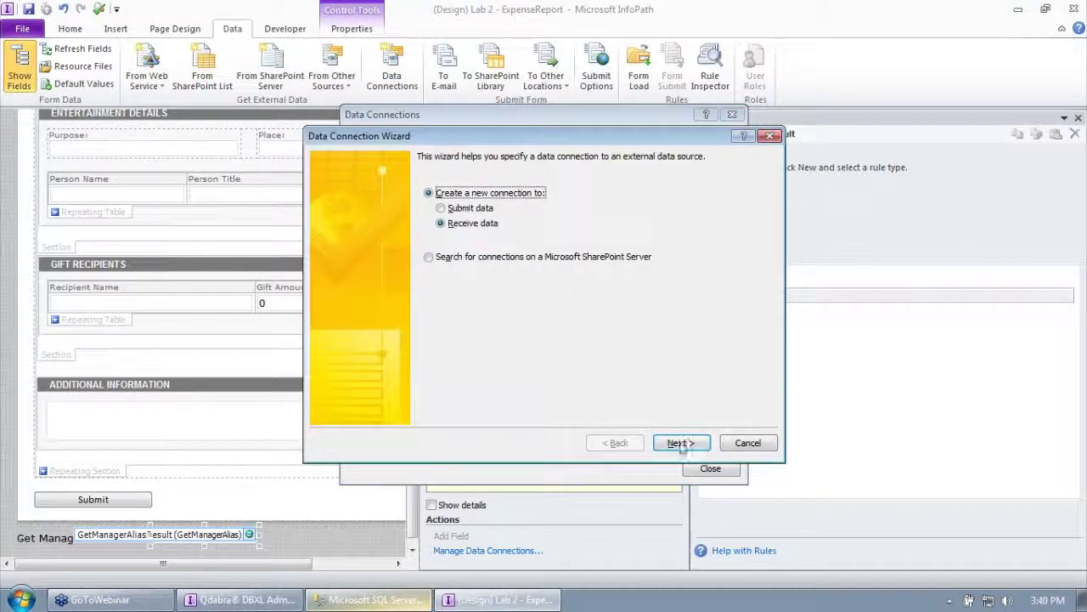
click(680, 444)
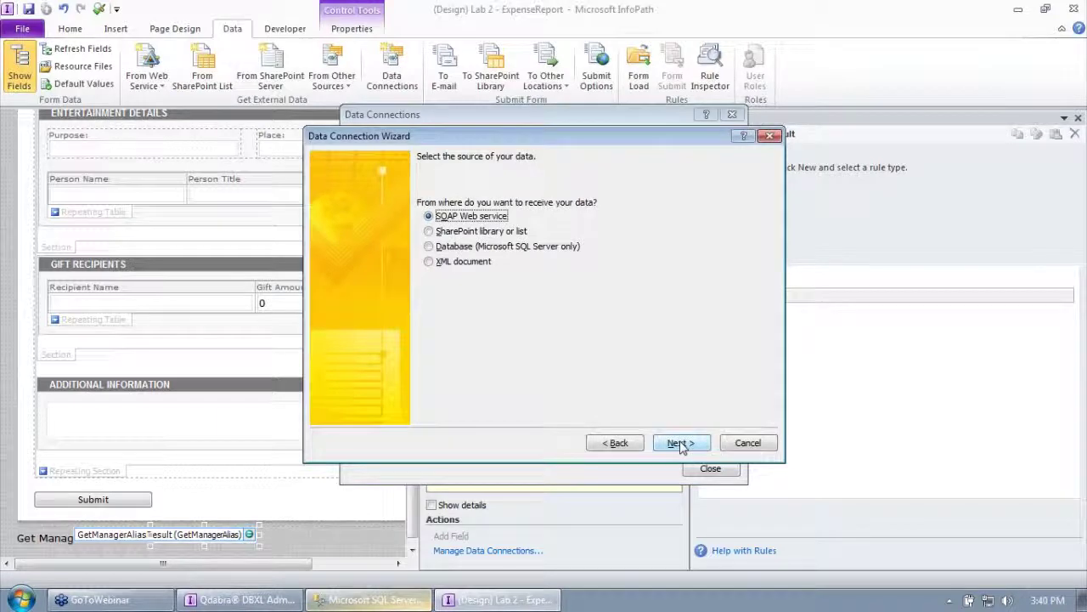
click(681, 443)
text(https:)
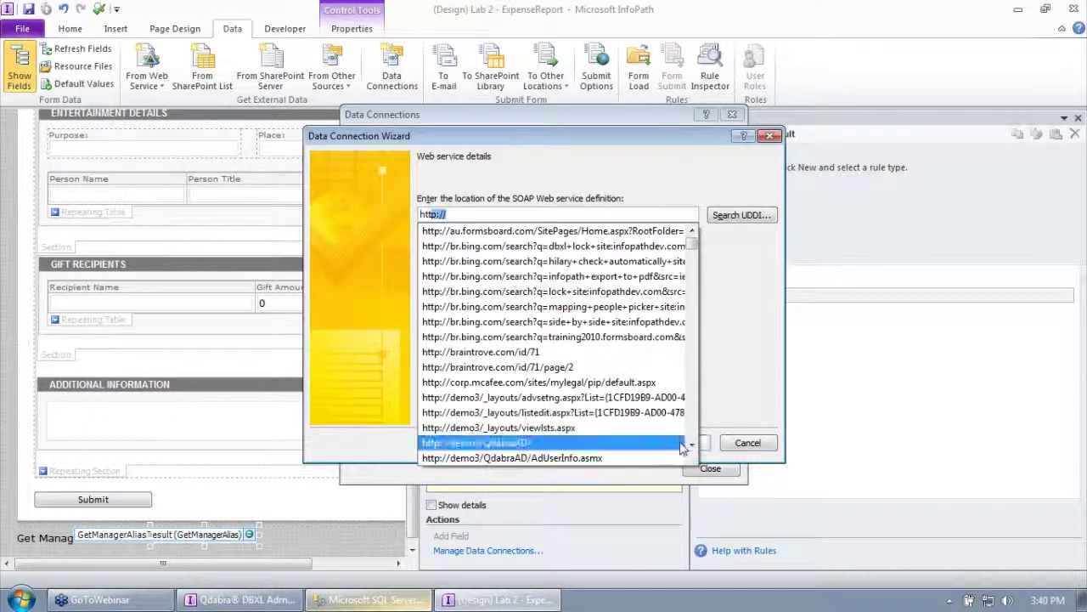
text(//training.formsboard.com/qdabrawebservice/aduserinfo.asmx)
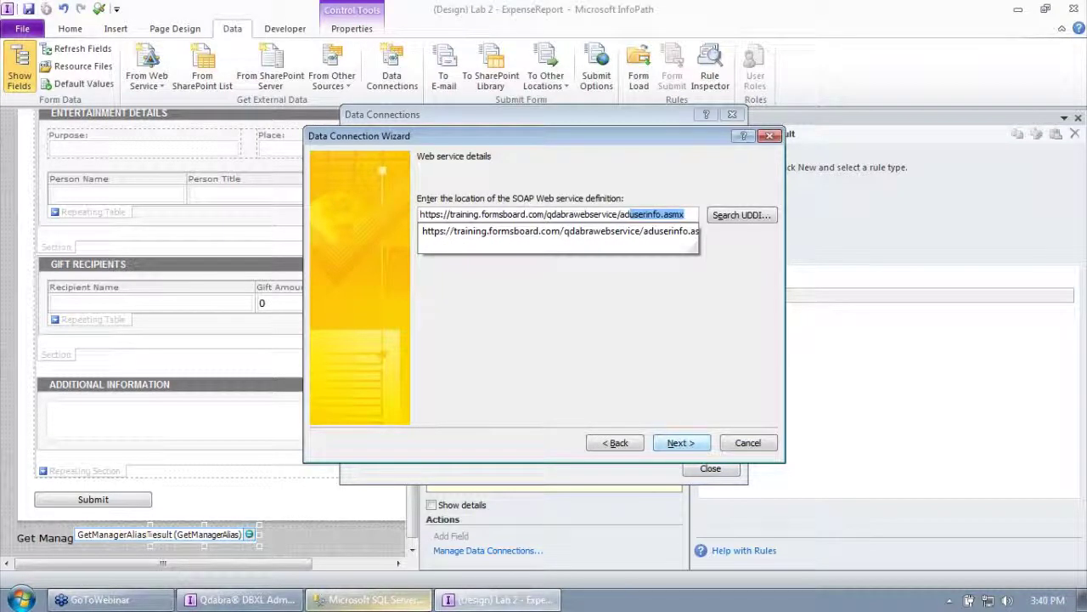
click(711, 339)
click(680, 443)
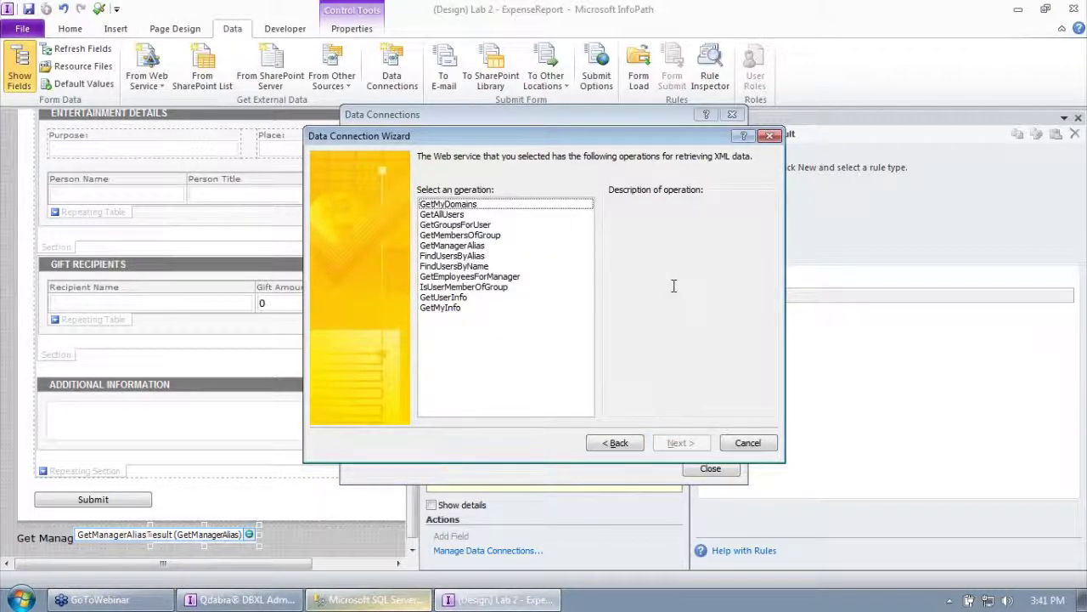
Finish the connection with the GetUserInfo operation, no username value, no stored copy and no automatic retrieval on opening, and close the connections list.
click(456, 299)
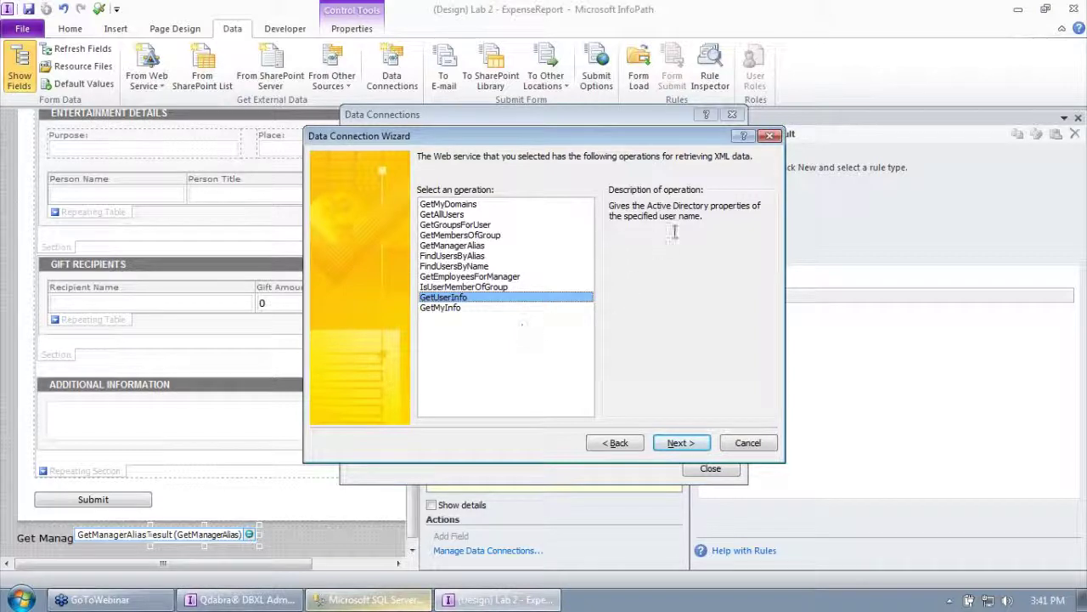
drag(661, 218, 721, 230)
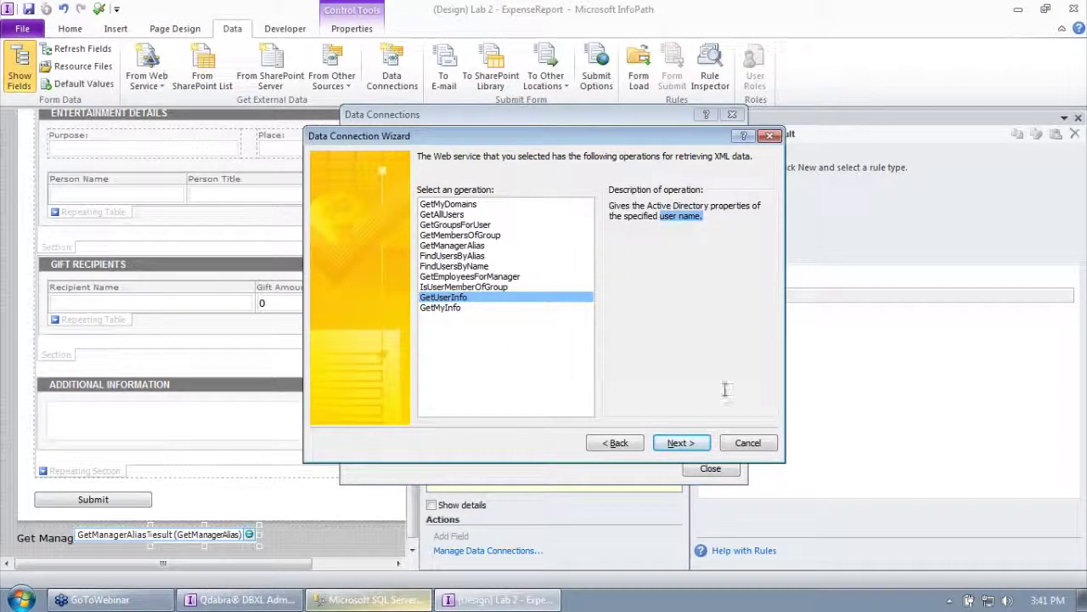
click(681, 442)
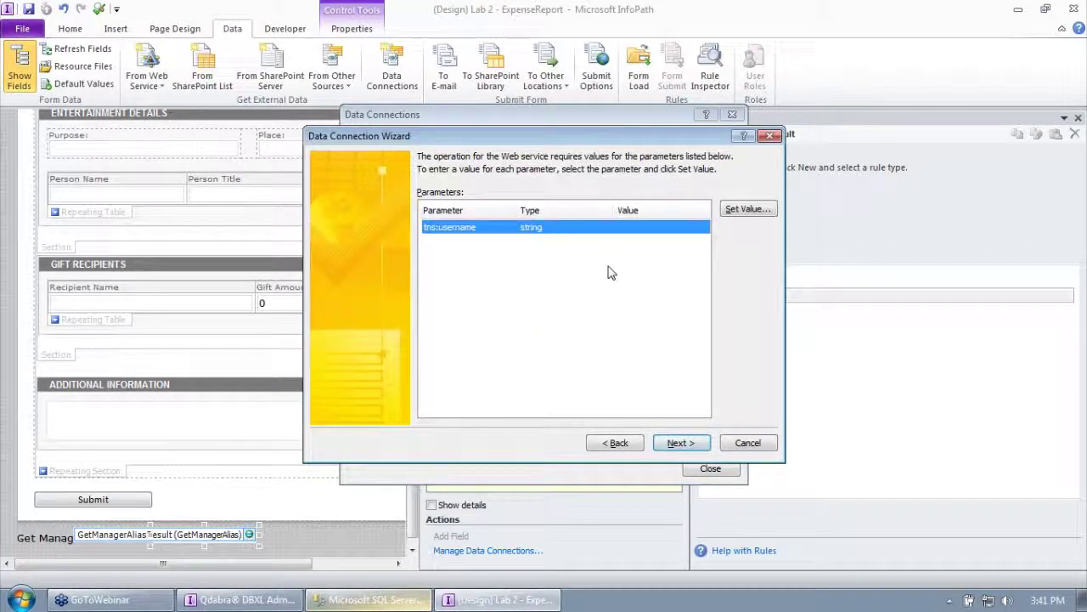
click(687, 451)
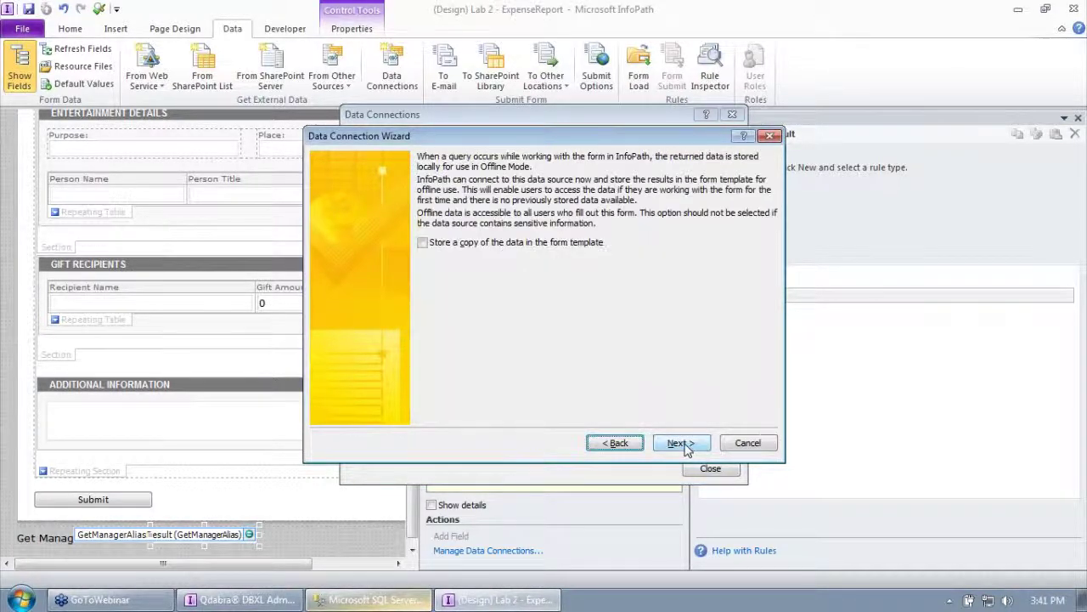
click(681, 443)
click(422, 245)
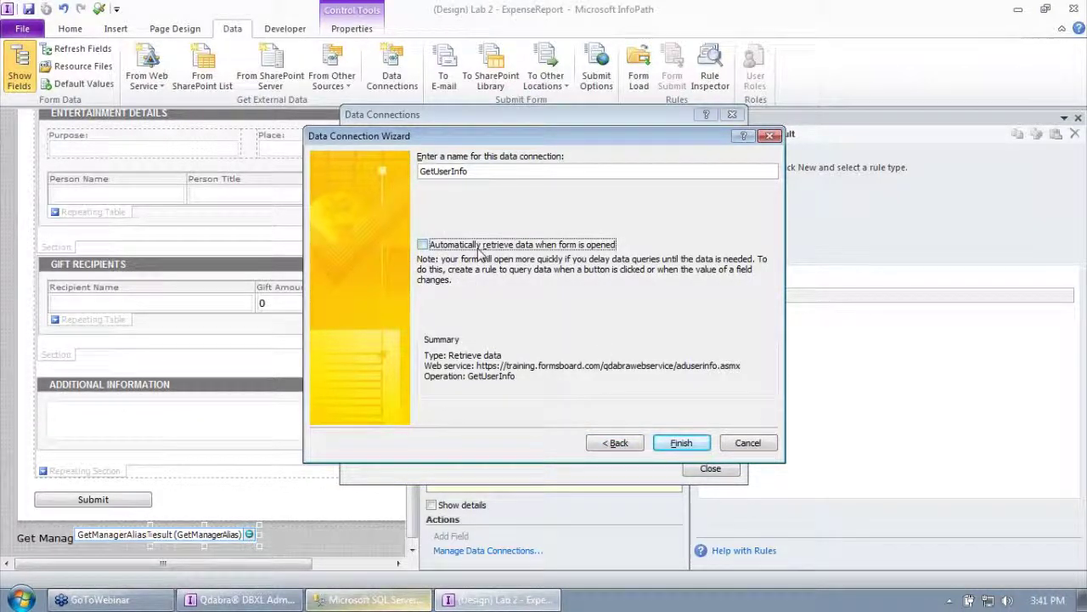
click(680, 442)
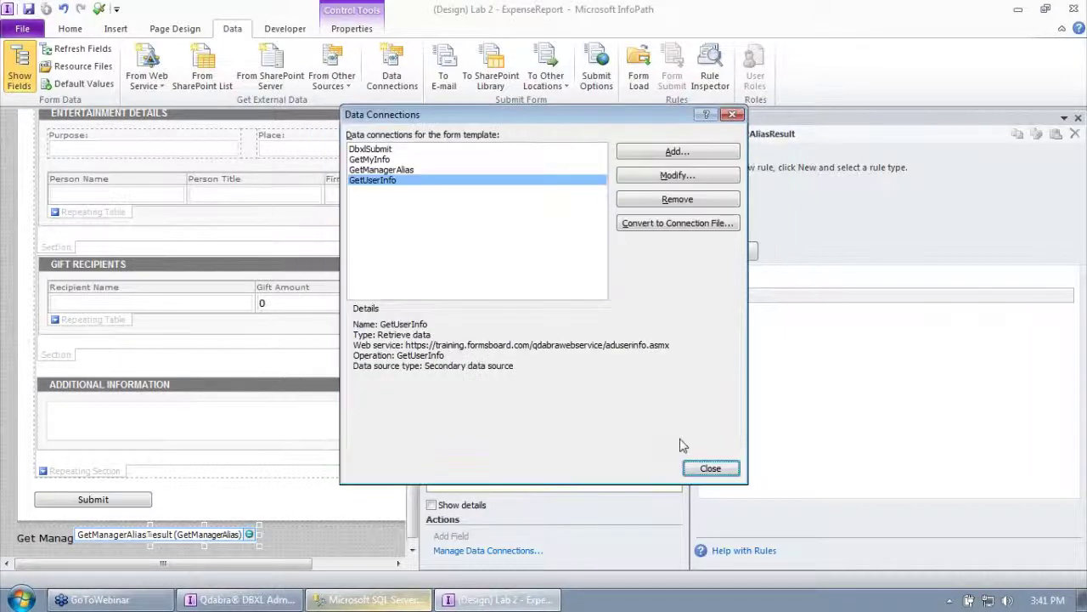
click(710, 467)
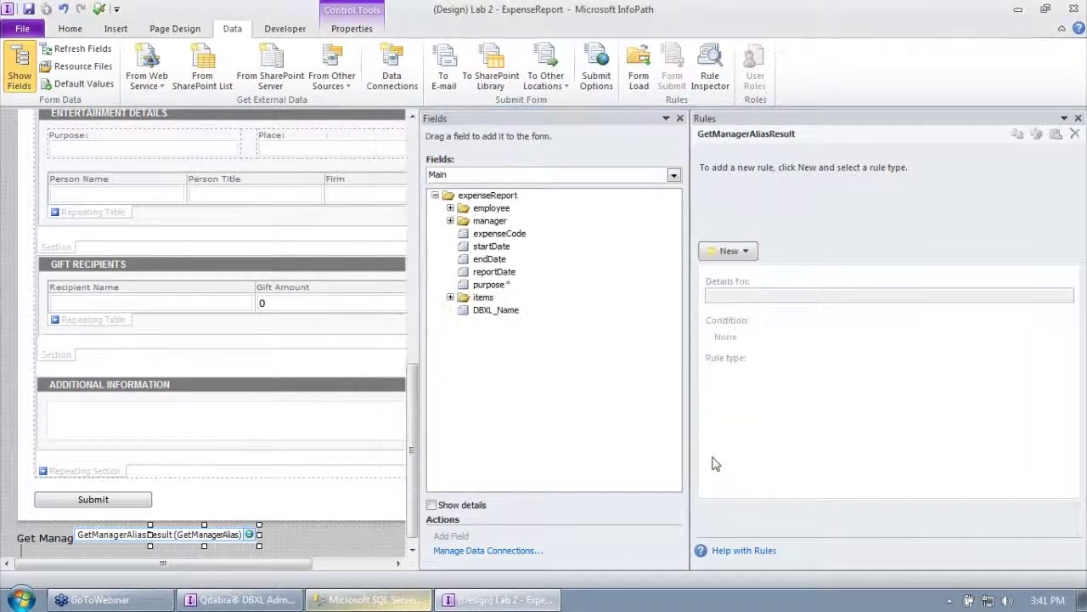
Add a second condition to the Get manager alias form load rule requiring that managerName is blank.
click(639, 77)
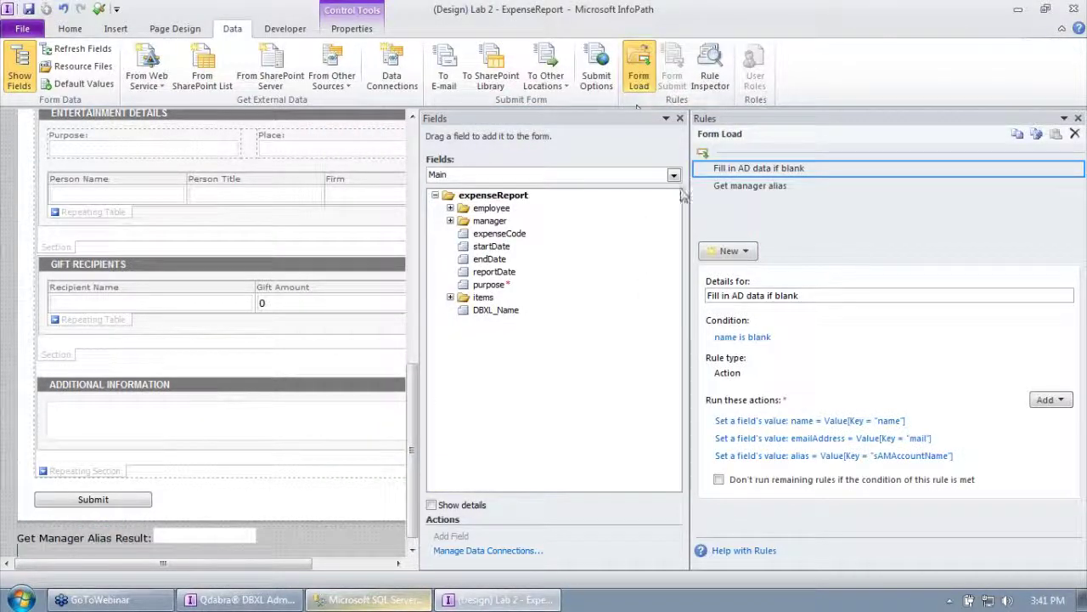
click(753, 192)
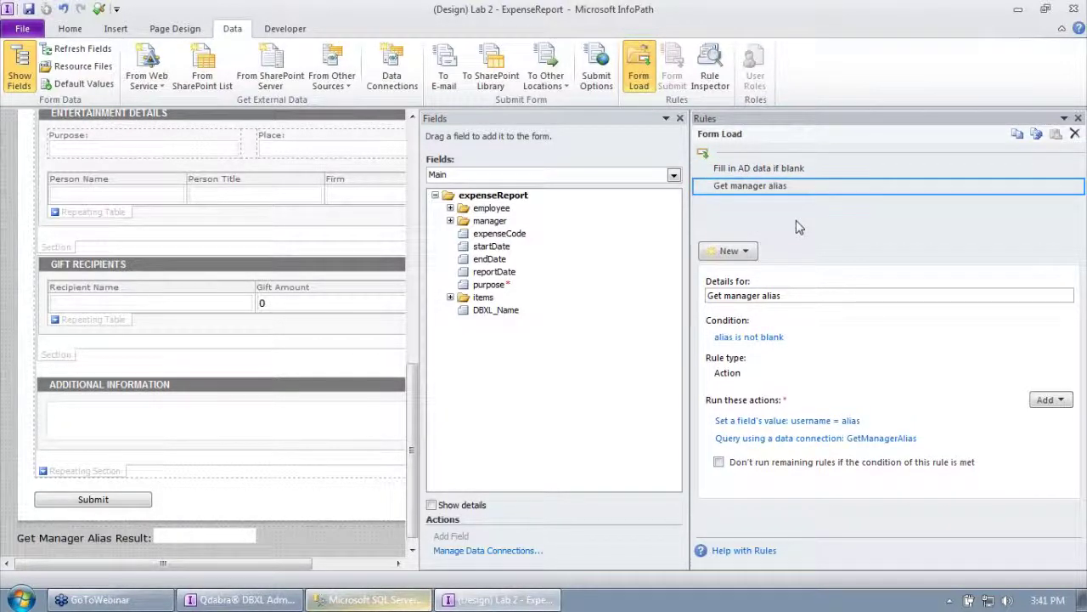
click(751, 338)
click(700, 300)
click(427, 319)
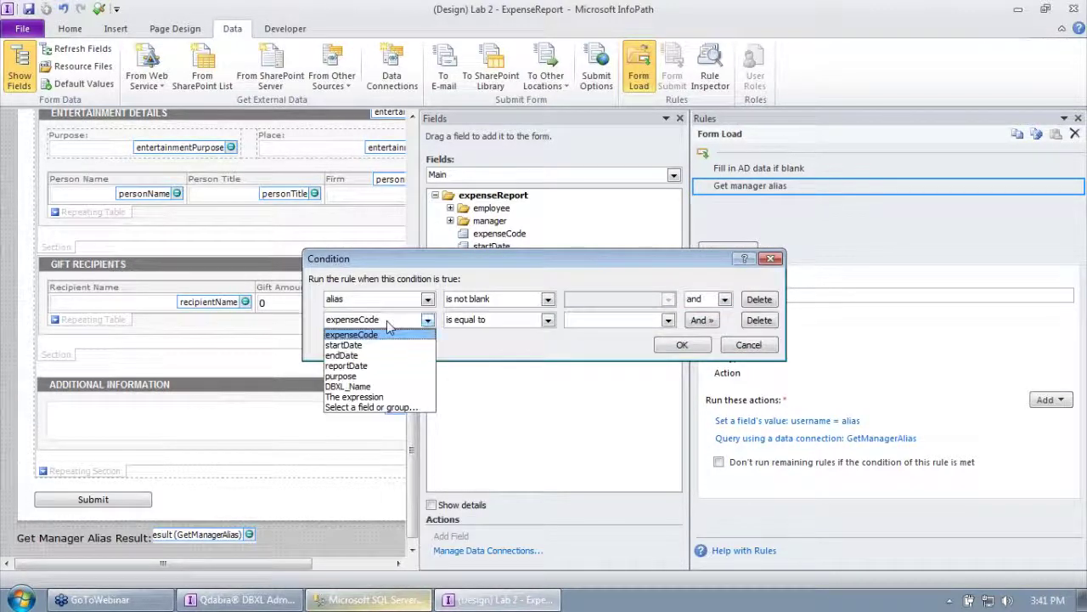
click(372, 407)
click(453, 243)
double_click(507, 263)
click(493, 323)
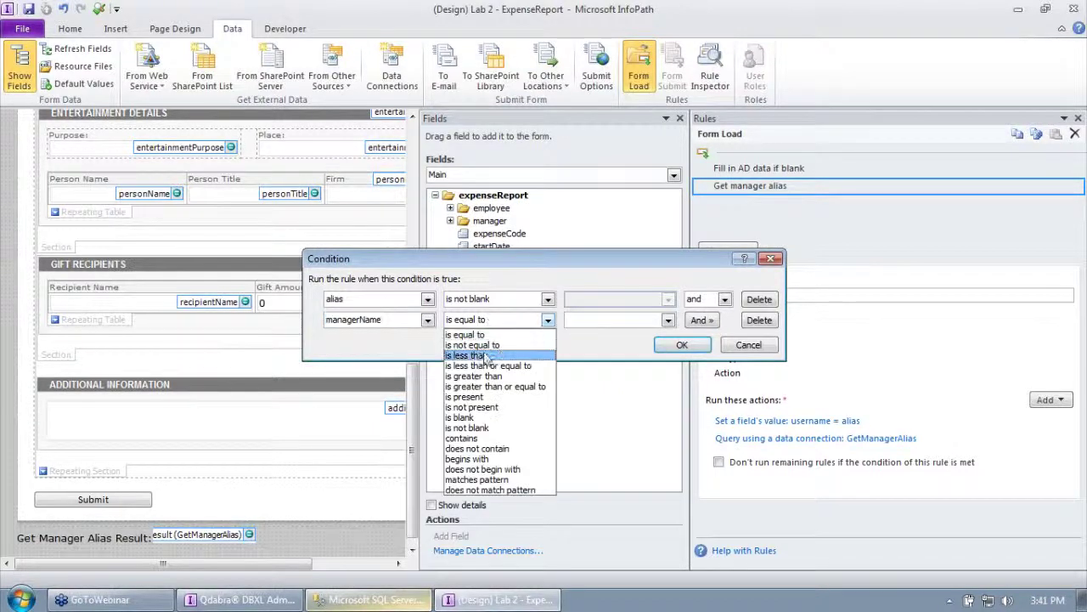
click(463, 417)
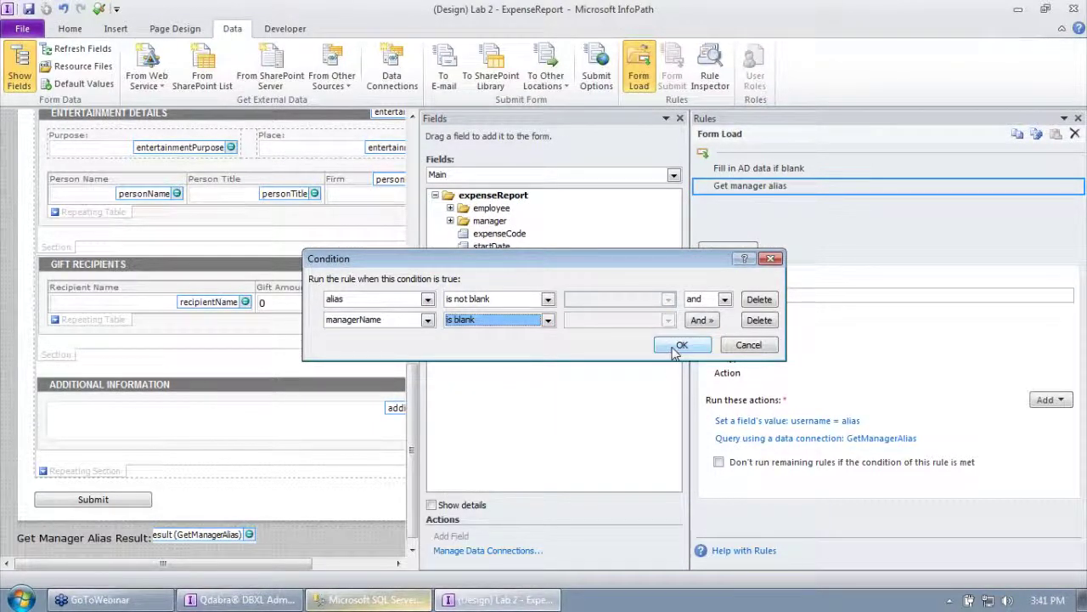
click(680, 346)
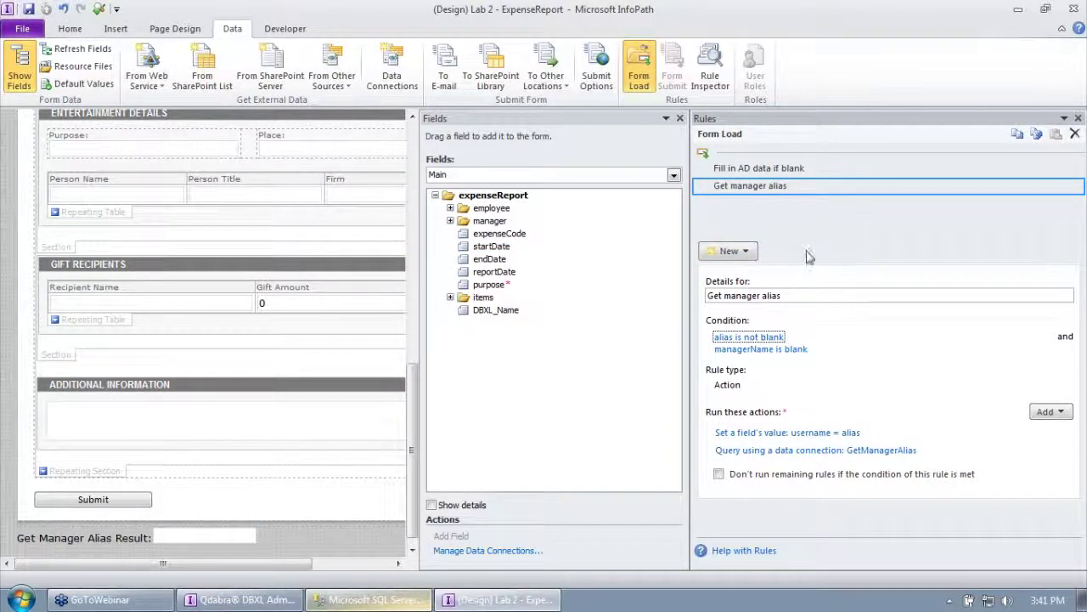
Add a form load action rule named "Get manager info".
click(741, 255)
click(753, 310)
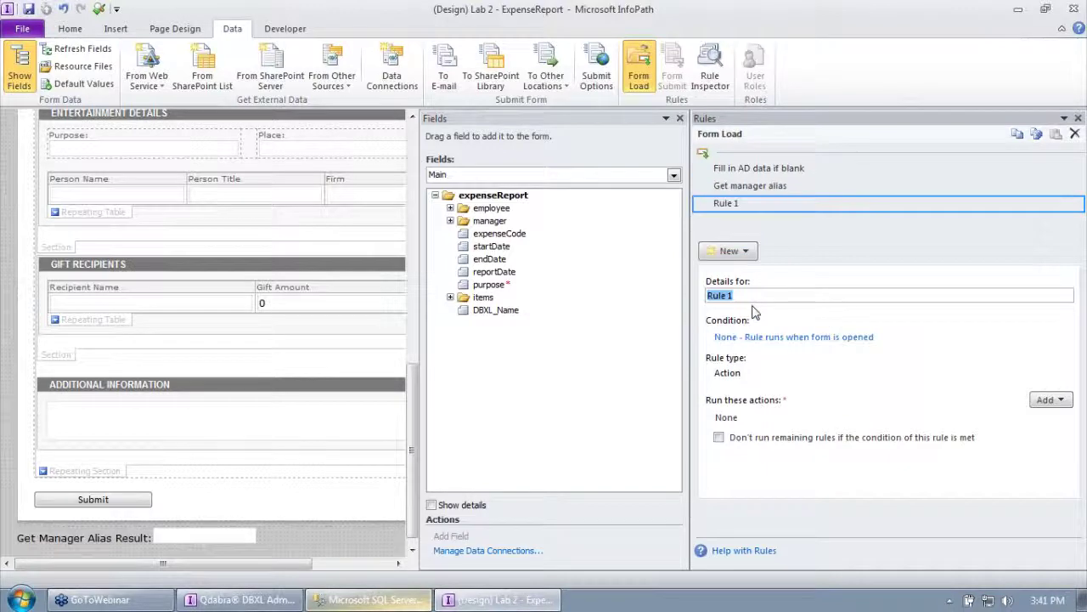
text(Get manager info)
key(Tab)
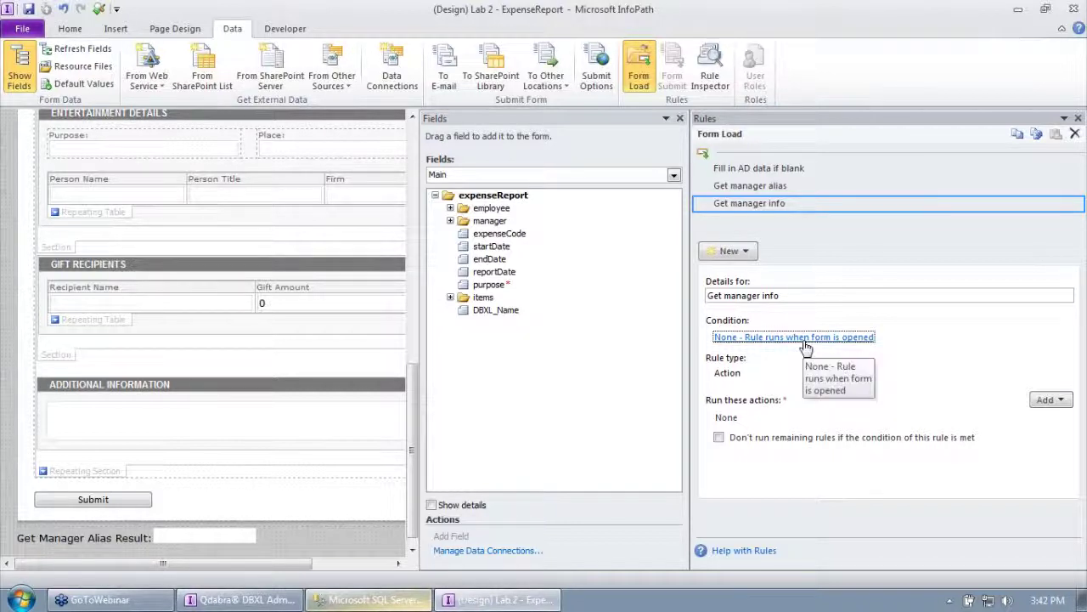
Set the Get manager info rule to run only when managerAlias is not blank.
click(804, 340)
click(387, 302)
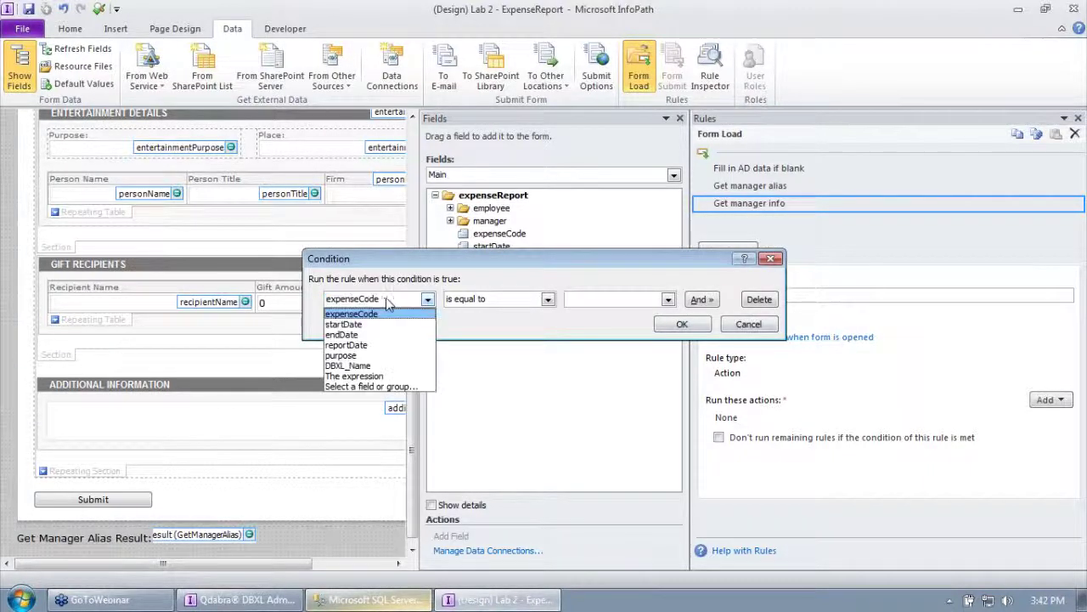
click(393, 386)
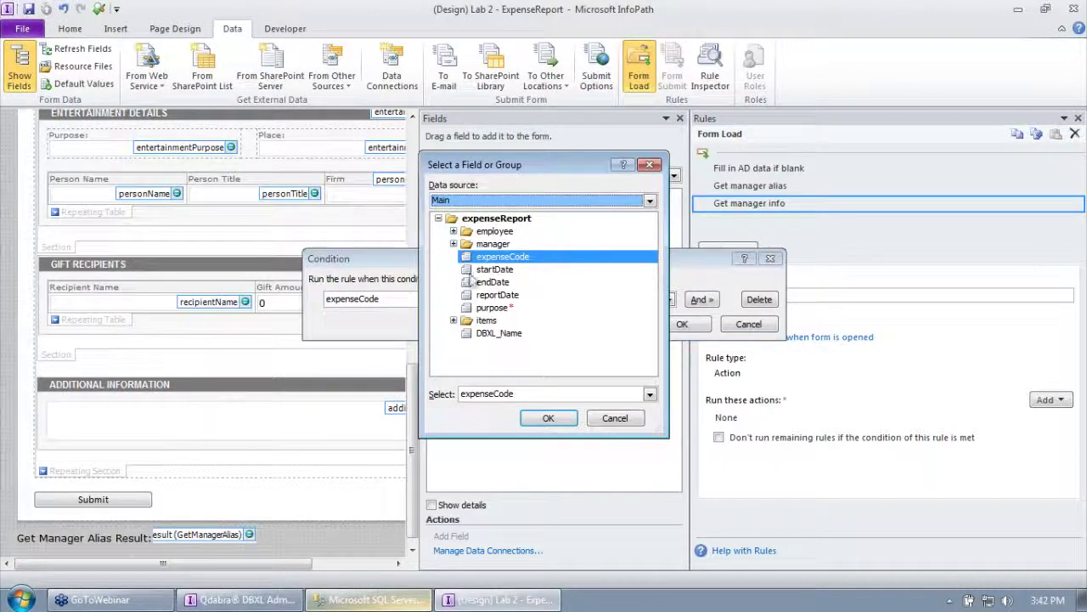
click(454, 244)
click(515, 281)
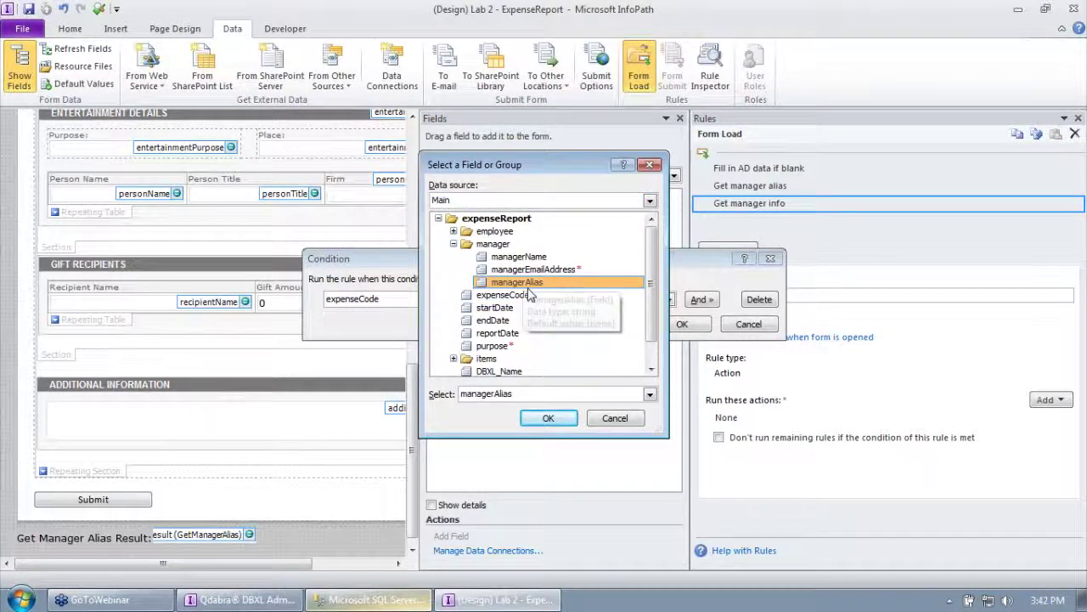
right_click(644, 355)
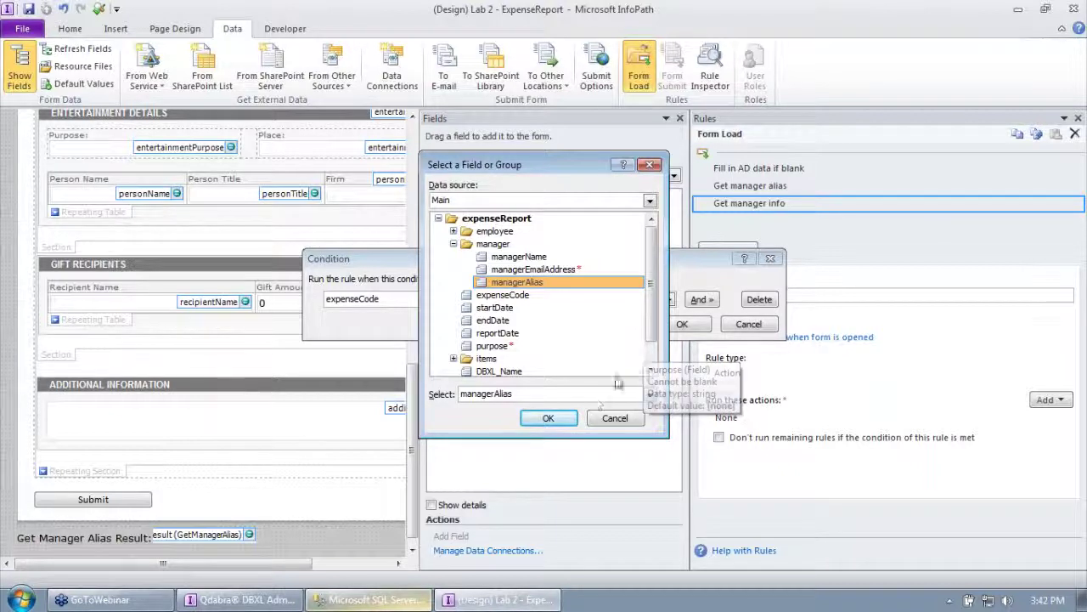
click(548, 417)
click(491, 300)
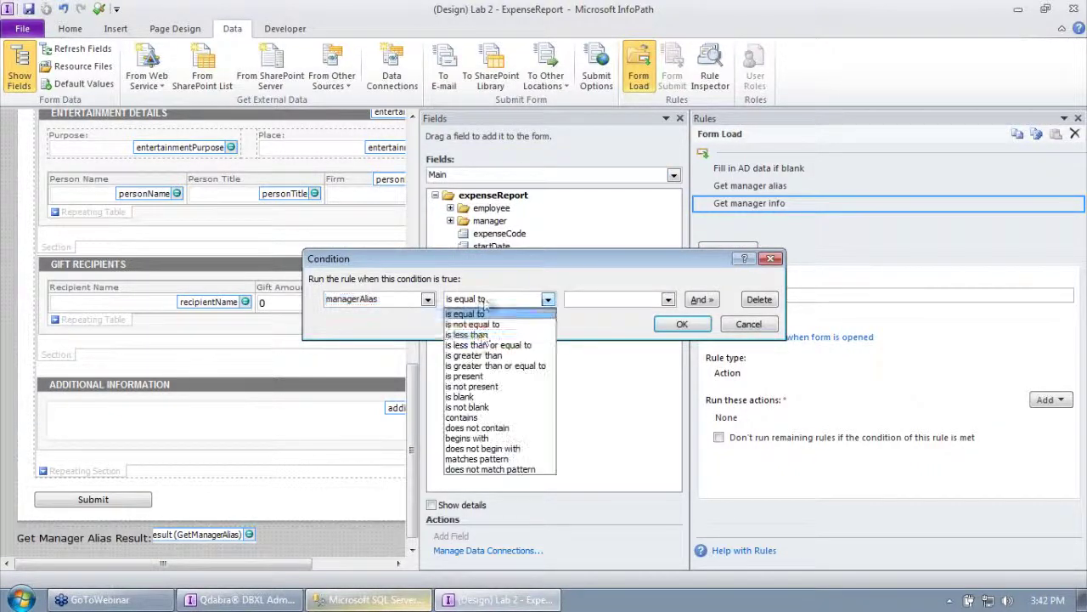
click(499, 406)
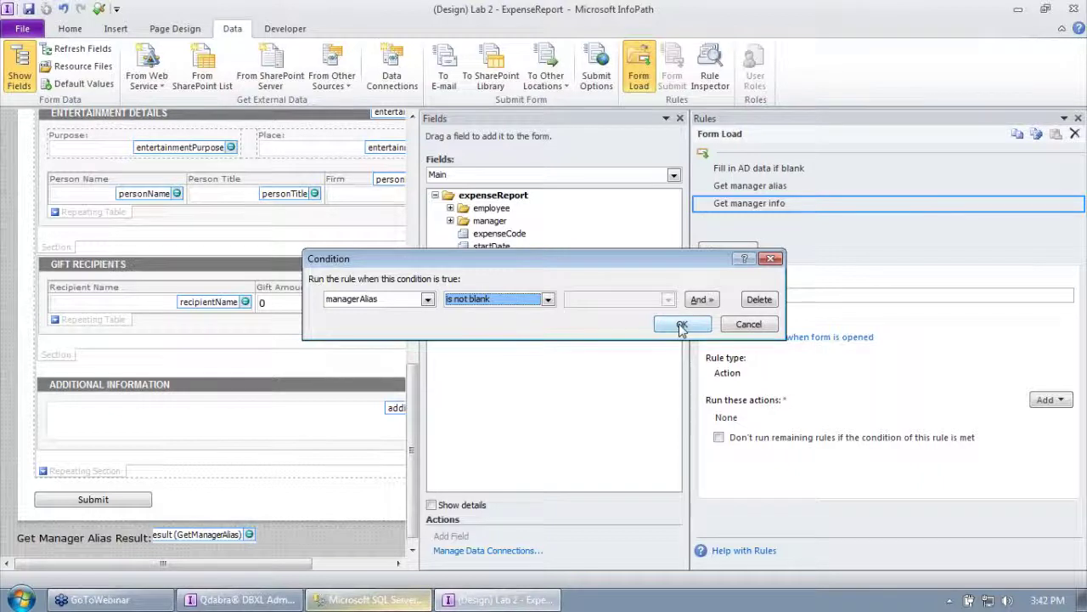
click(682, 325)
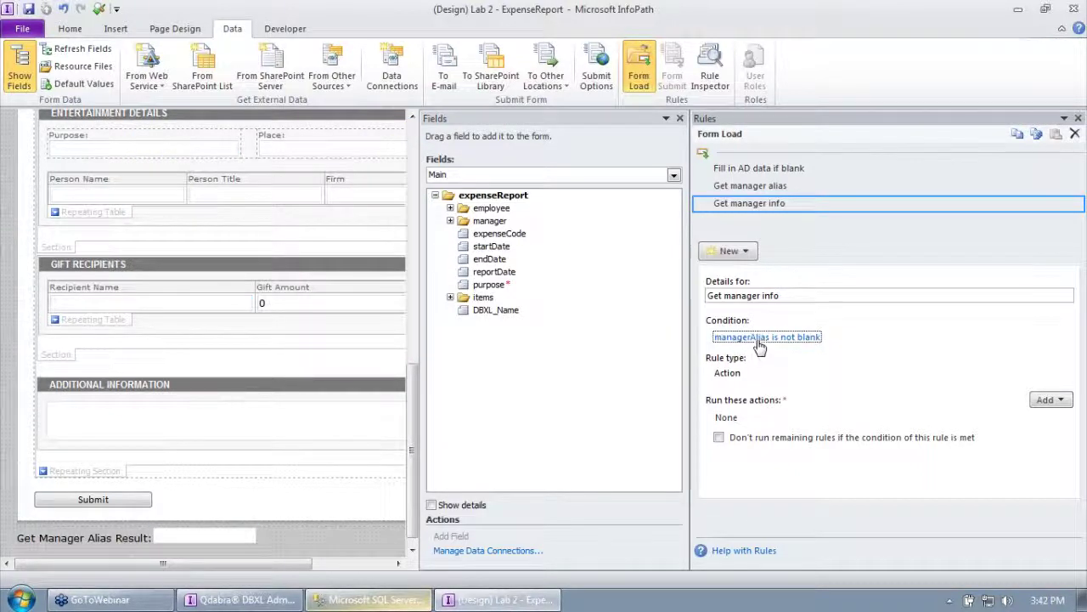
Add a set-field-value action to the Get manager alias rule with managerAlias from the manager group as its target field.
click(763, 189)
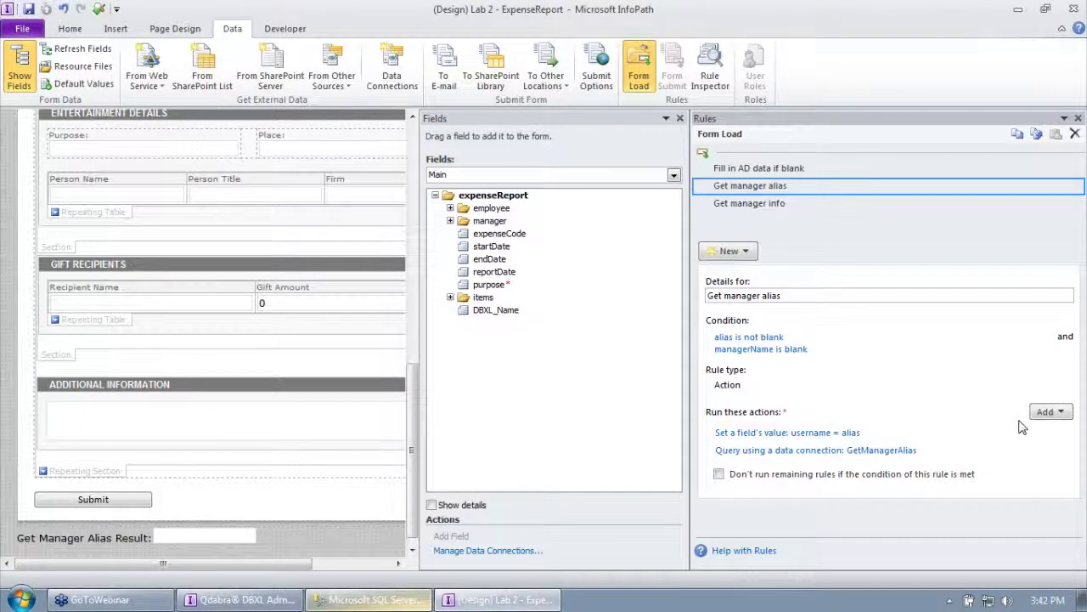
click(1047, 412)
click(1032, 449)
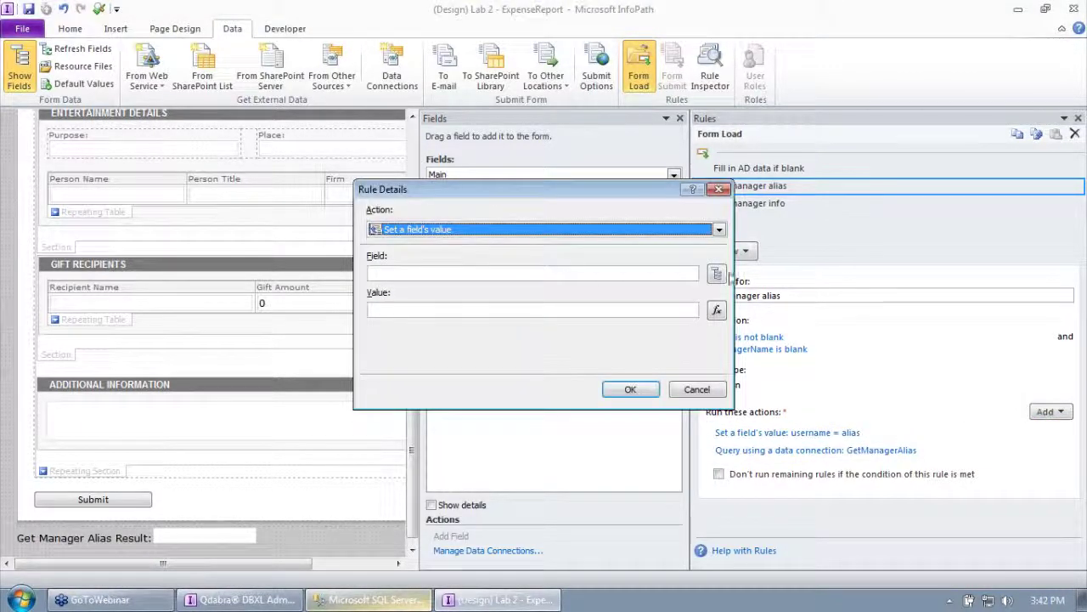
click(716, 273)
click(454, 244)
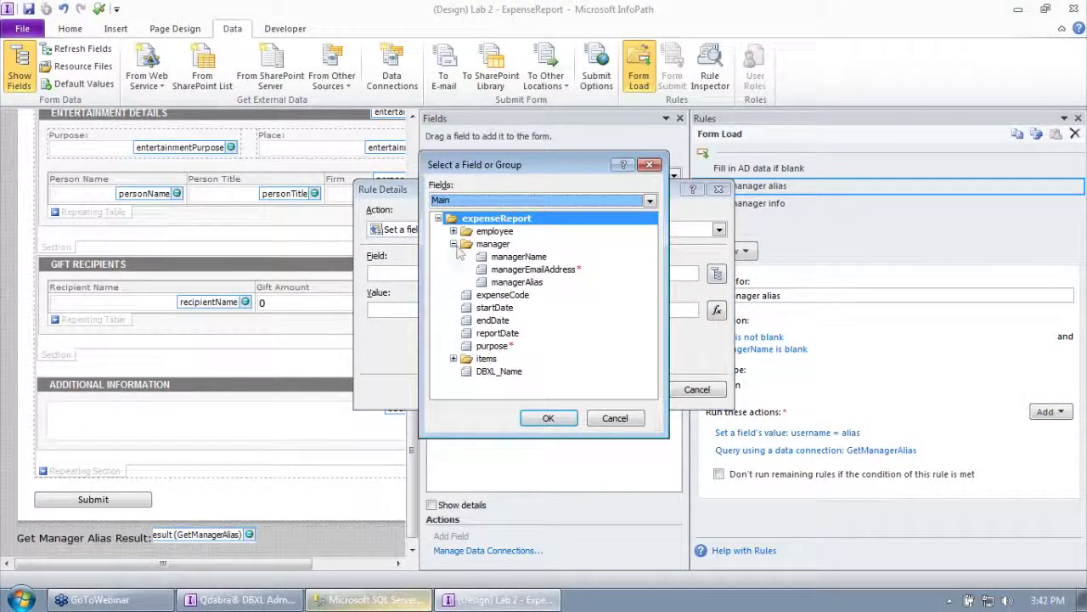
click(520, 282)
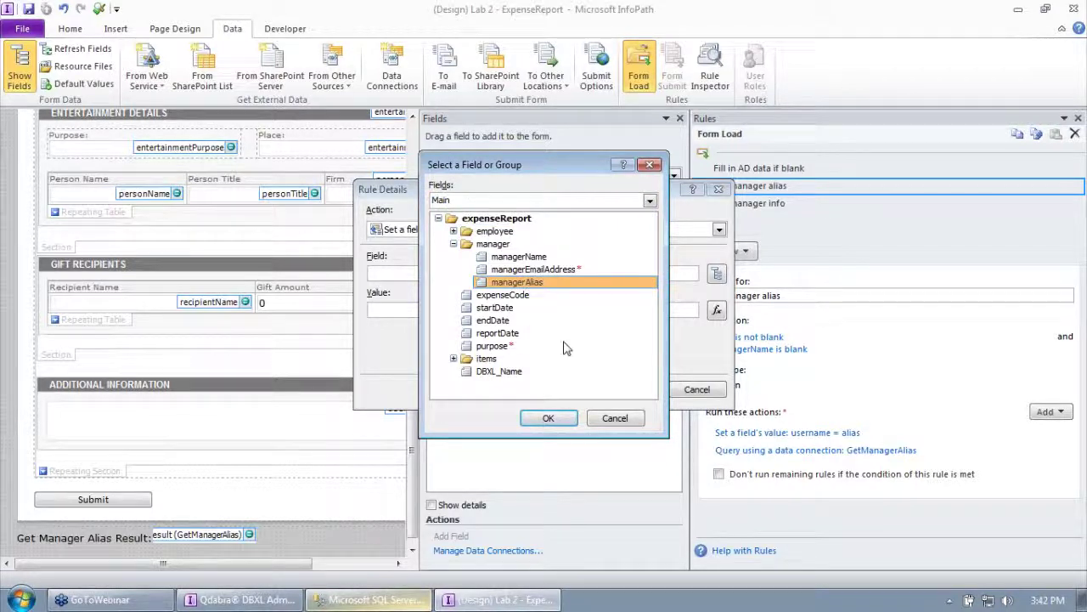
click(547, 417)
Set the action's value to GetManagerAliasResult from the GetManagerAlias secondary source and confirm the action.
click(716, 310)
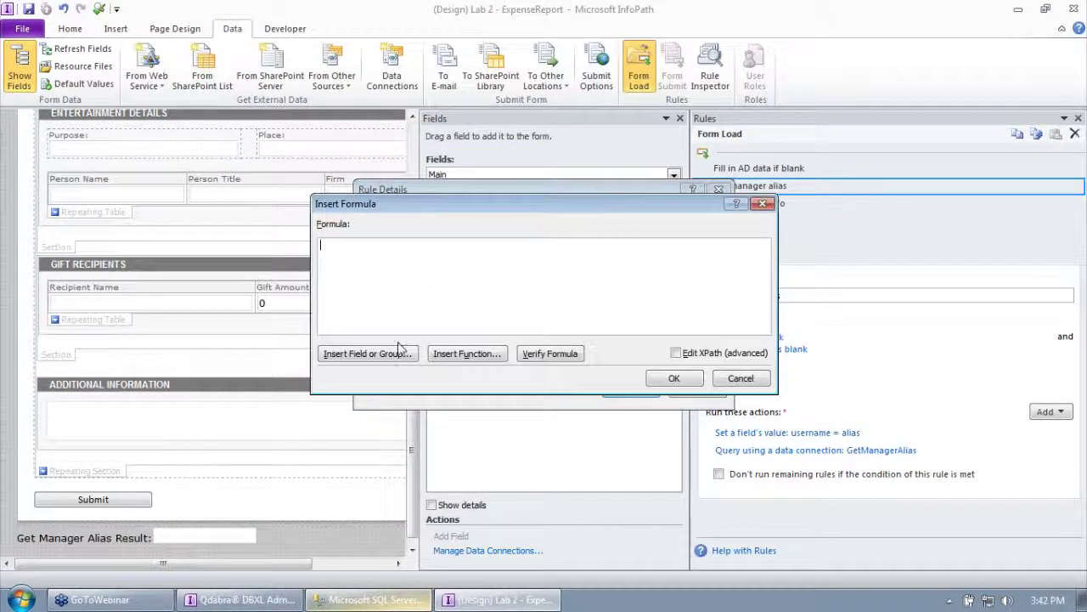
click(367, 353)
click(465, 200)
click(465, 214)
click(465, 201)
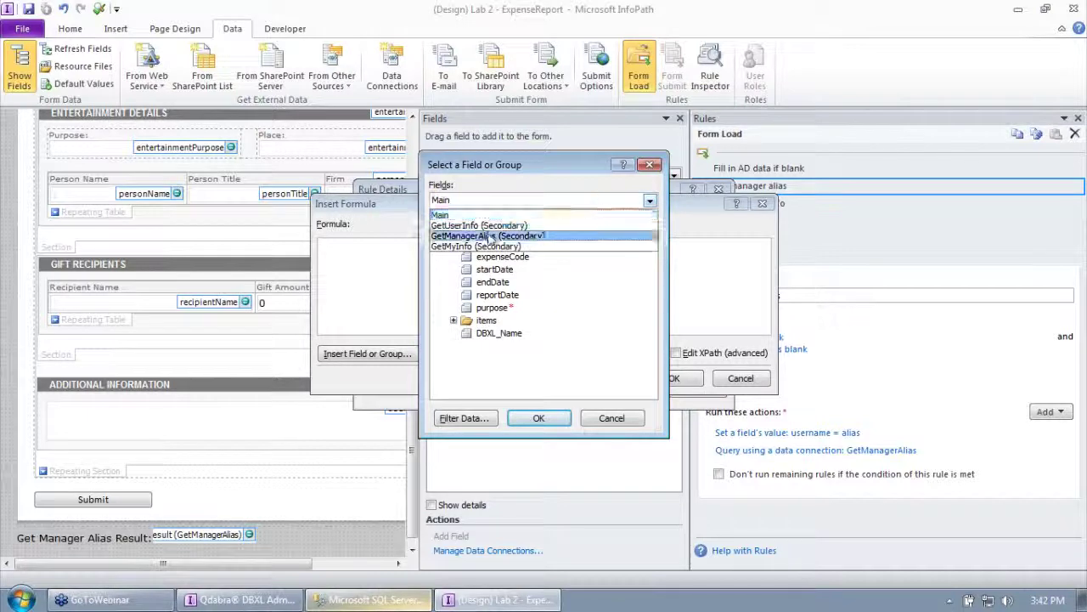
click(487, 236)
click(454, 243)
click(468, 257)
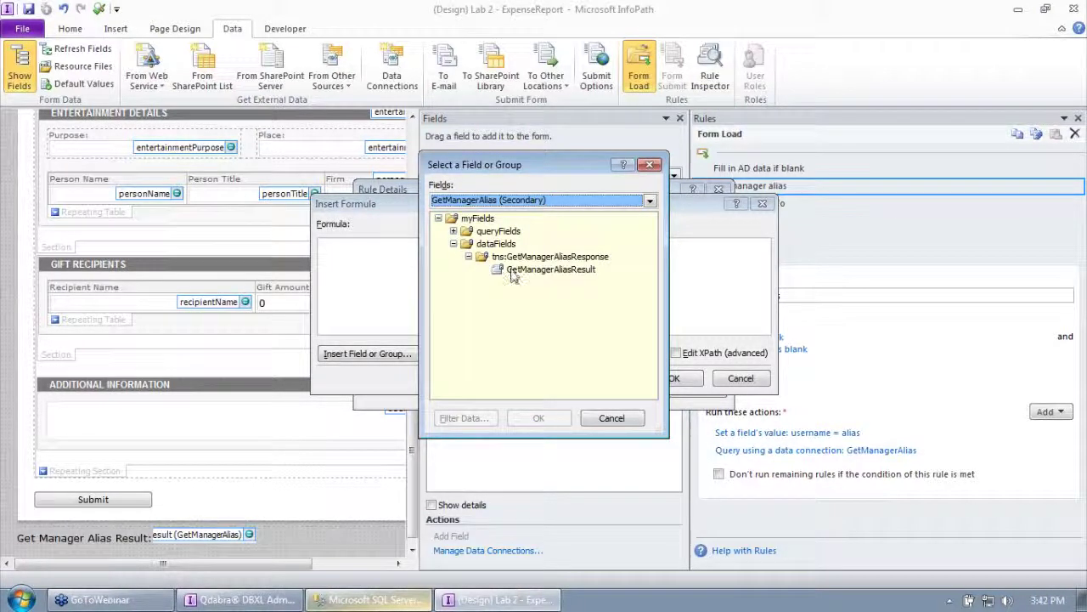
click(552, 269)
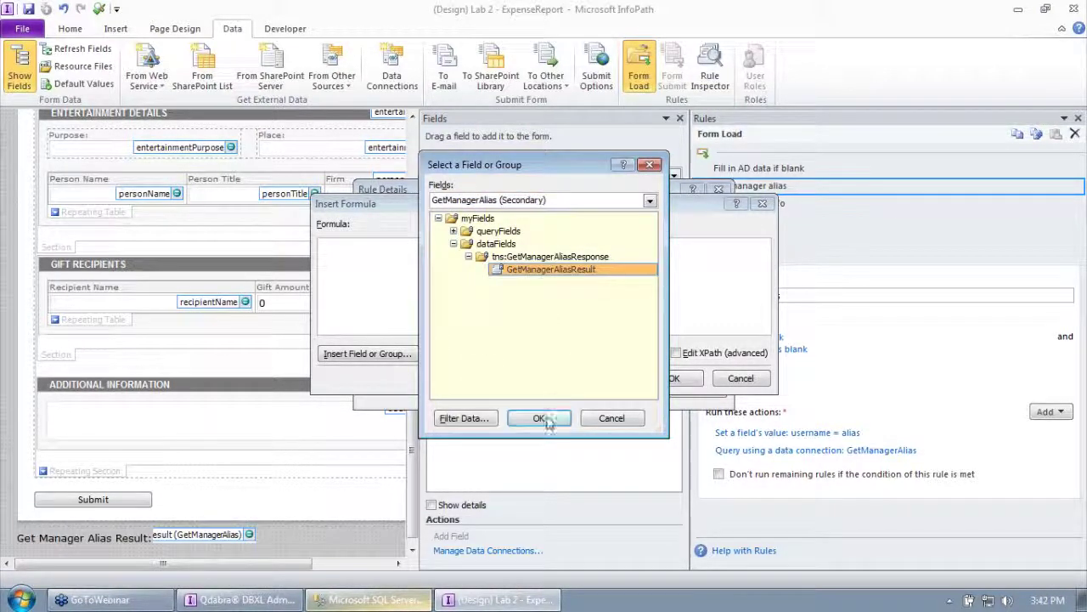
click(538, 418)
click(673, 379)
click(629, 388)
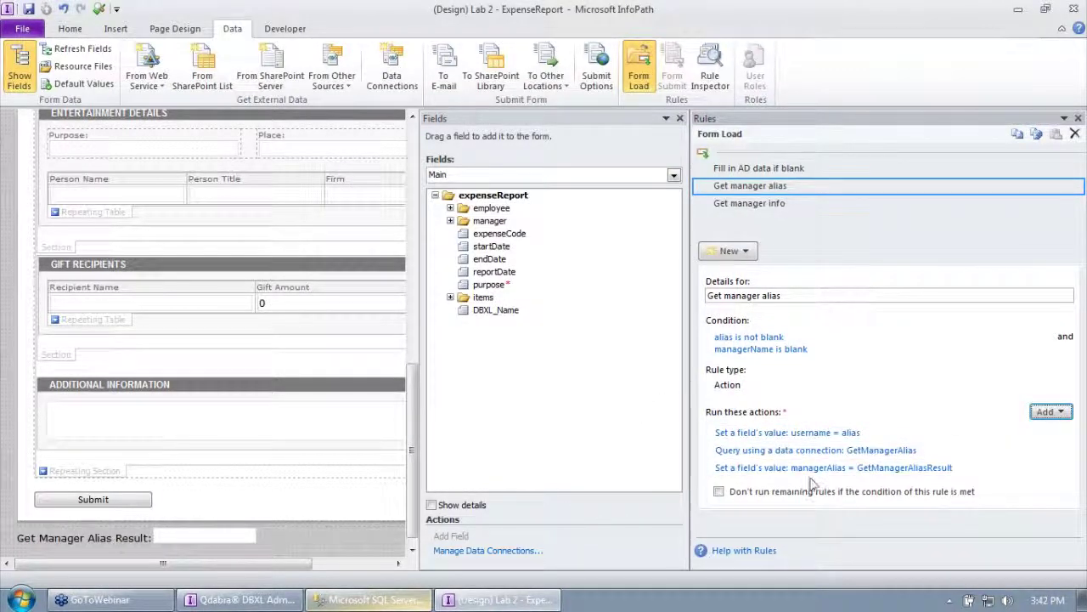
Add a set-field-value action to the Get manager info rule with username from the GetUserInfo query fields as its target.
click(758, 205)
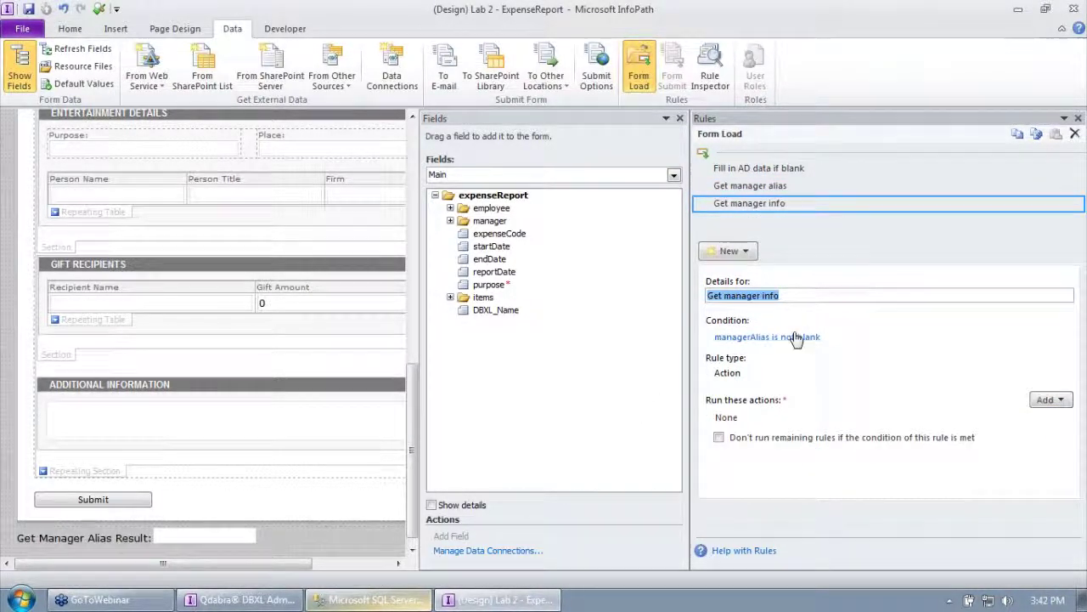
click(1050, 399)
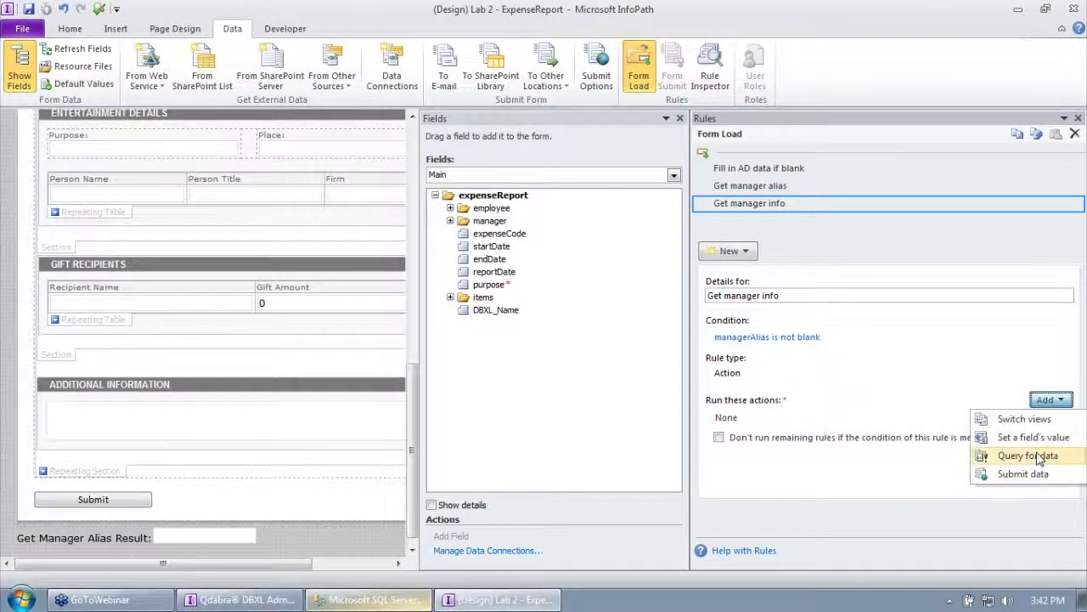
click(1029, 437)
click(716, 276)
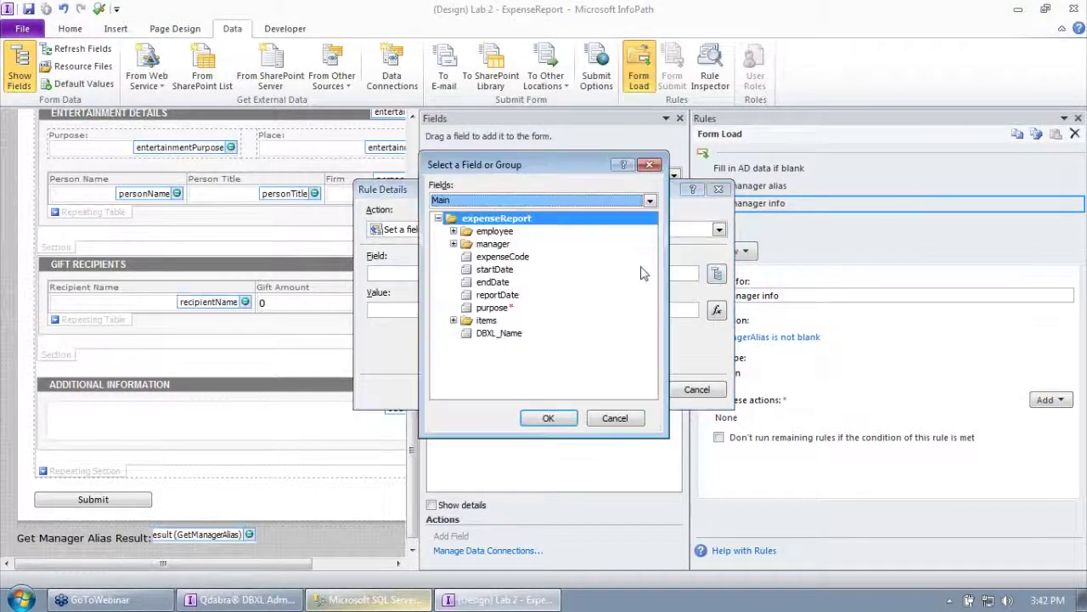
click(458, 200)
click(471, 221)
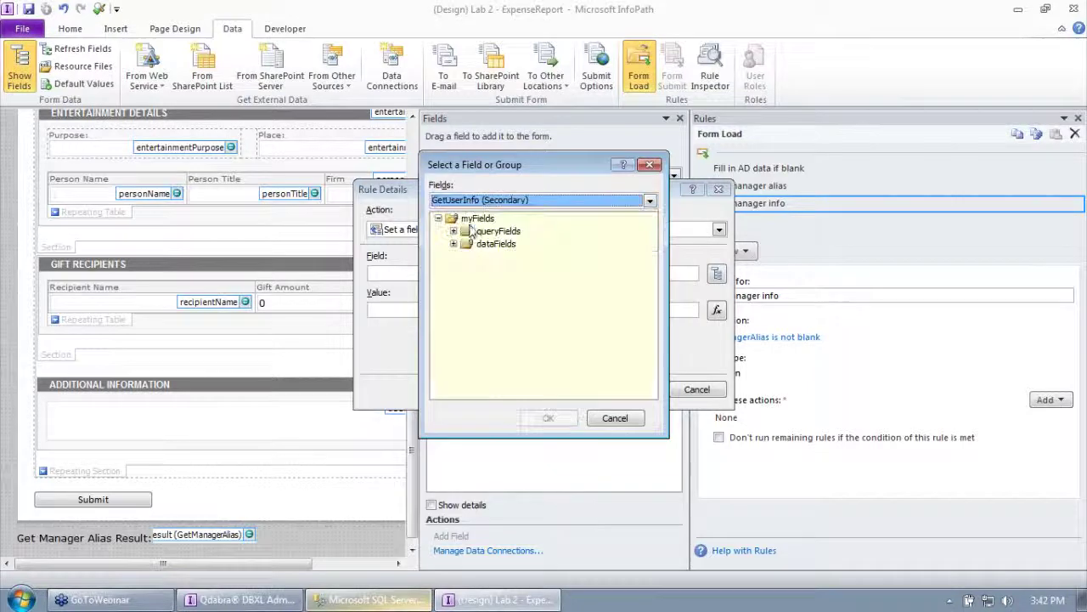
click(453, 231)
click(469, 244)
click(525, 256)
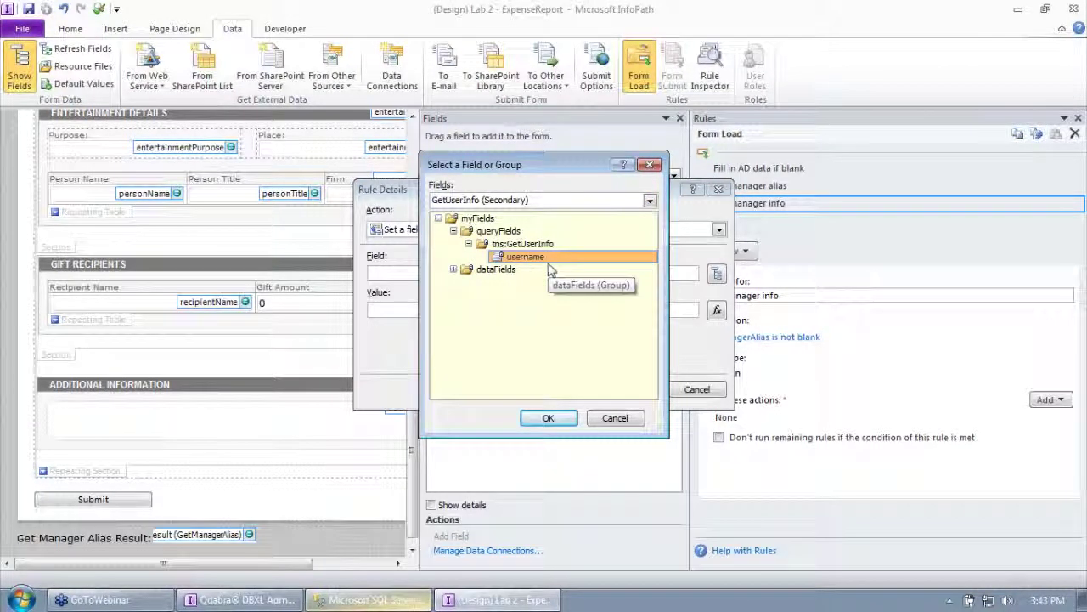
key(Return)
Set the username action's value to managerAlias from the manager group and confirm the action.
click(717, 311)
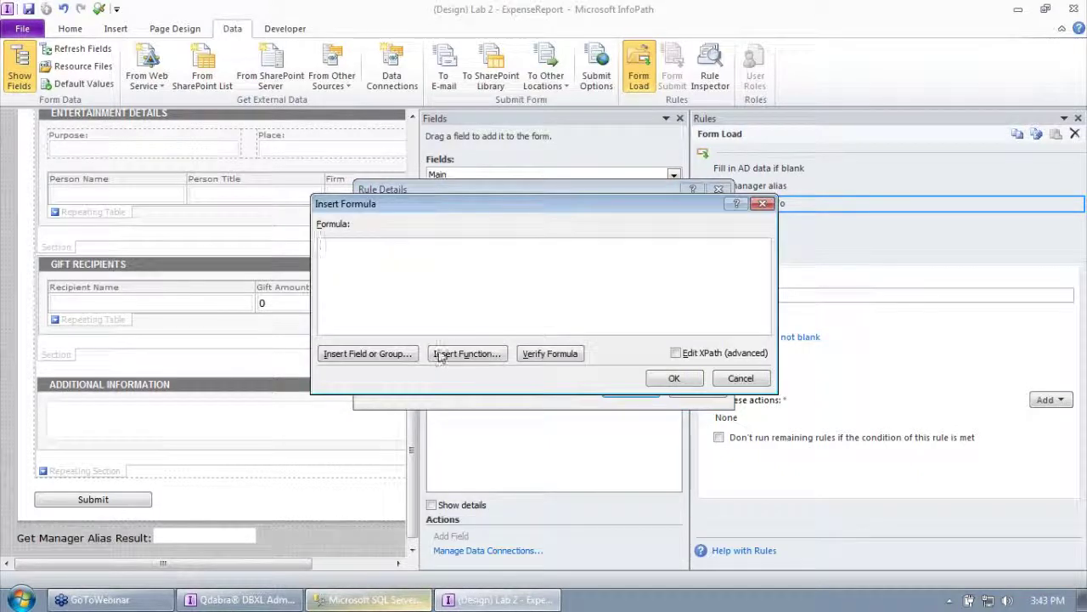
click(395, 355)
click(454, 244)
double_click(527, 282)
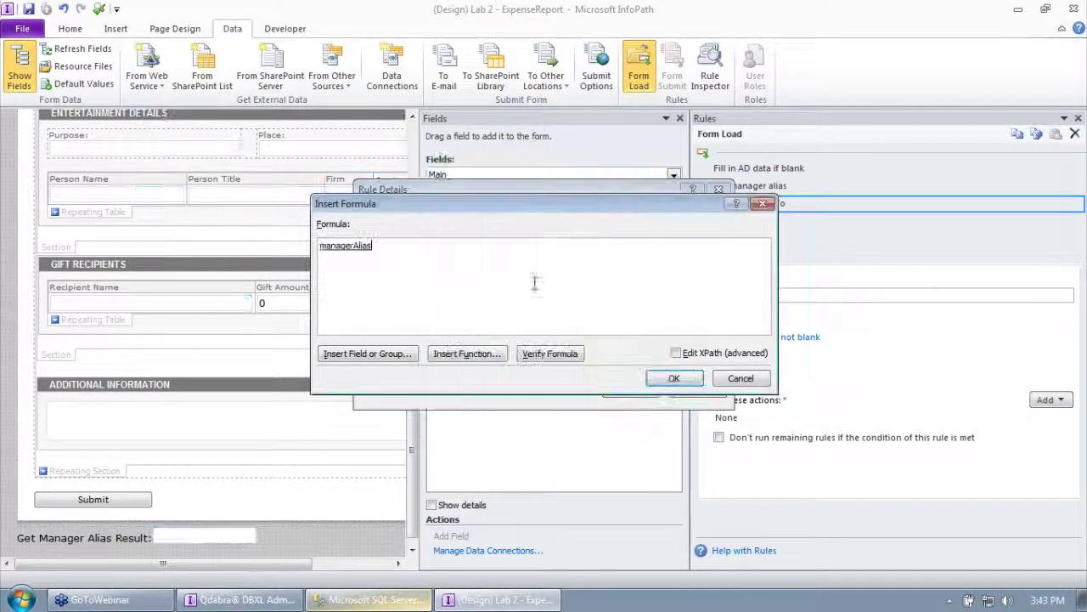
click(673, 379)
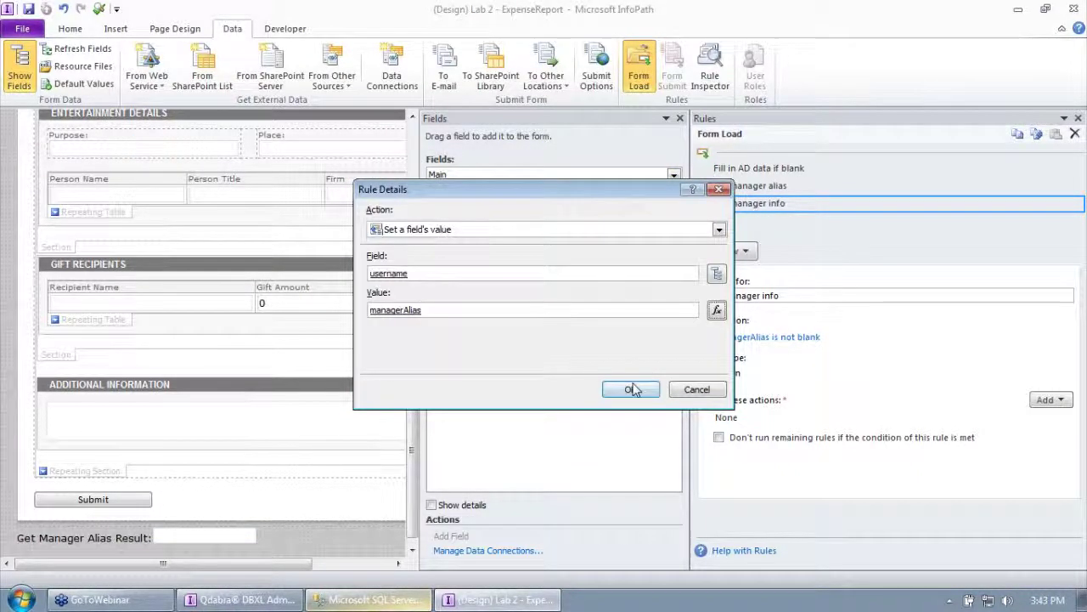
click(629, 389)
Add a query-for-data action to the Get manager info rule using the GetUserInfo data connection.
click(1050, 399)
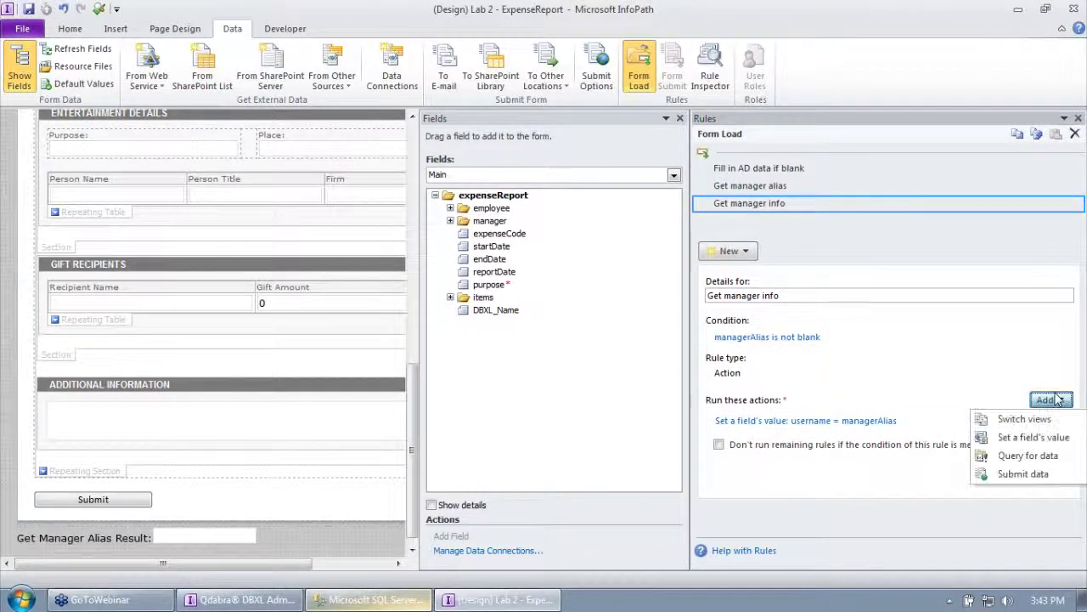
click(1015, 453)
click(501, 272)
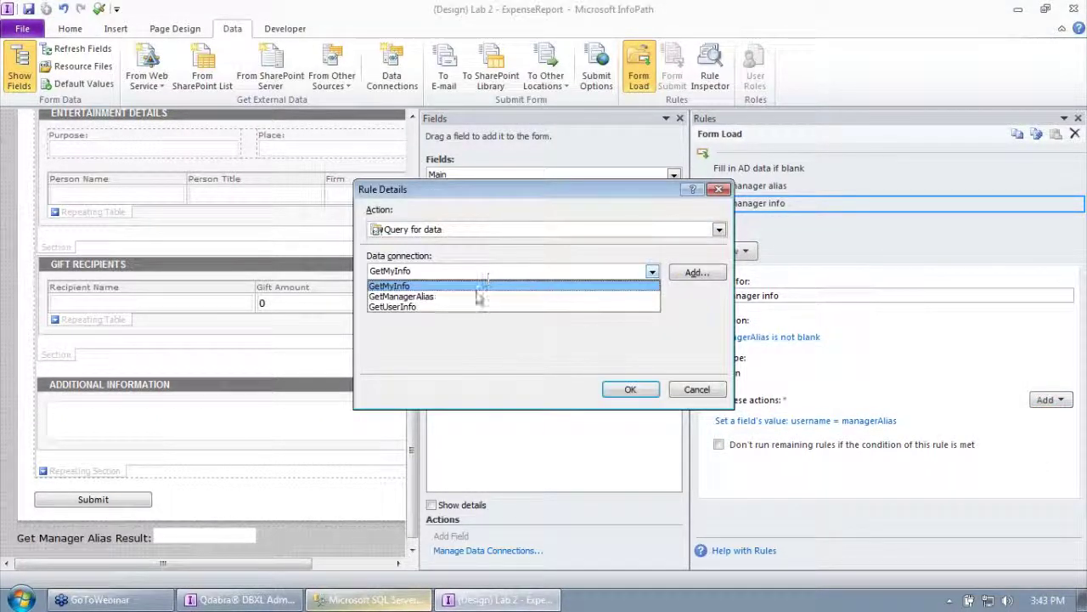
click(488, 305)
click(630, 389)
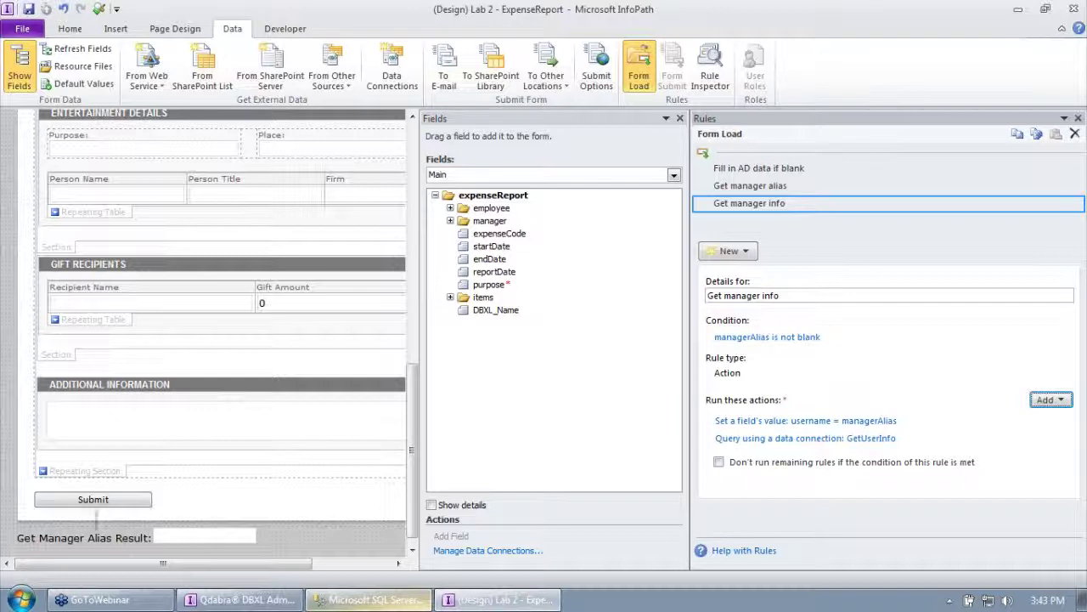
Replace the Get Manager Alias Result line below the Submit button with a repeating table of ADProp from the GetUserInfo secondary source.
triple_click(34, 536)
key(Delete)
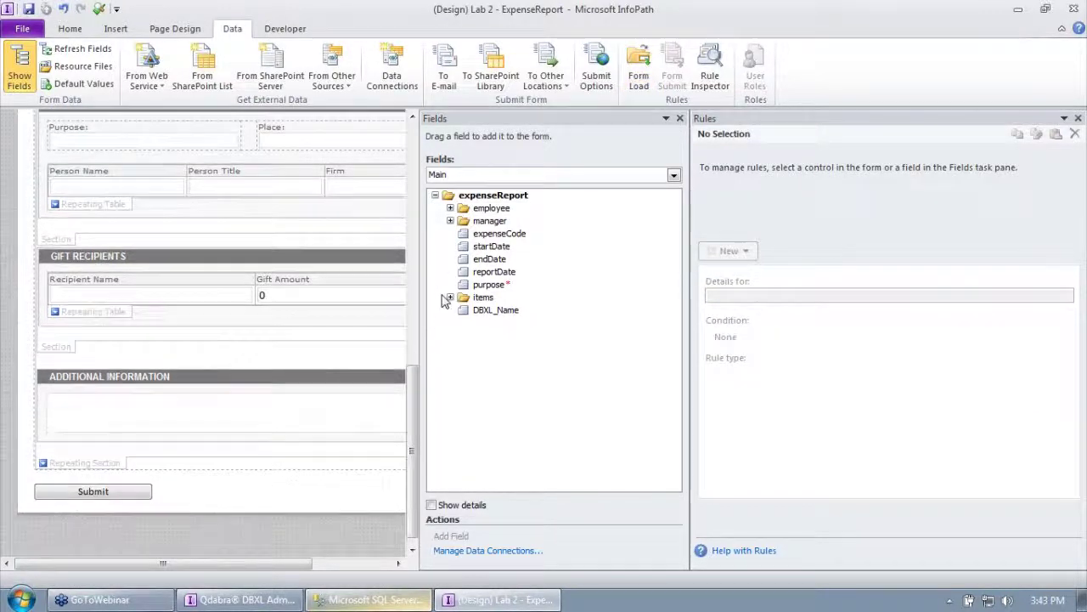
click(527, 174)
click(517, 220)
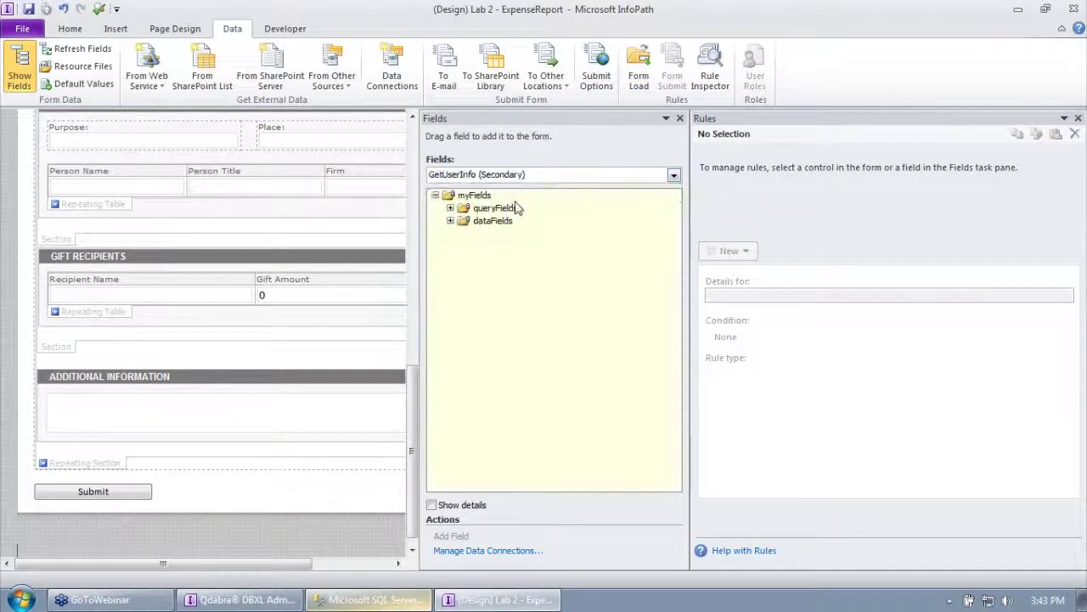
click(451, 220)
click(466, 232)
click(481, 245)
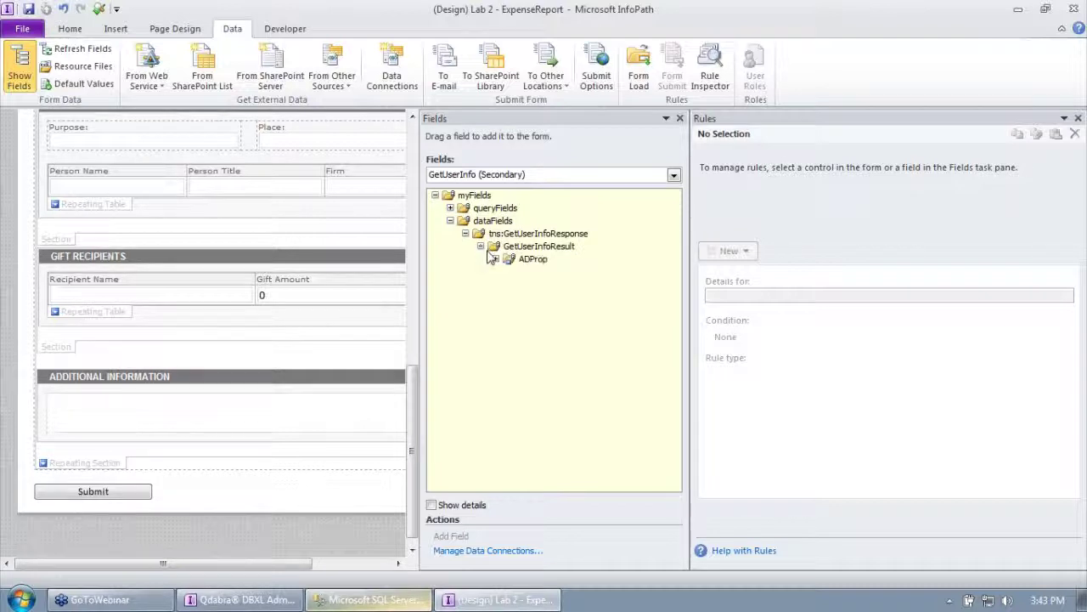
click(495, 258)
drag(534, 259, 151, 550)
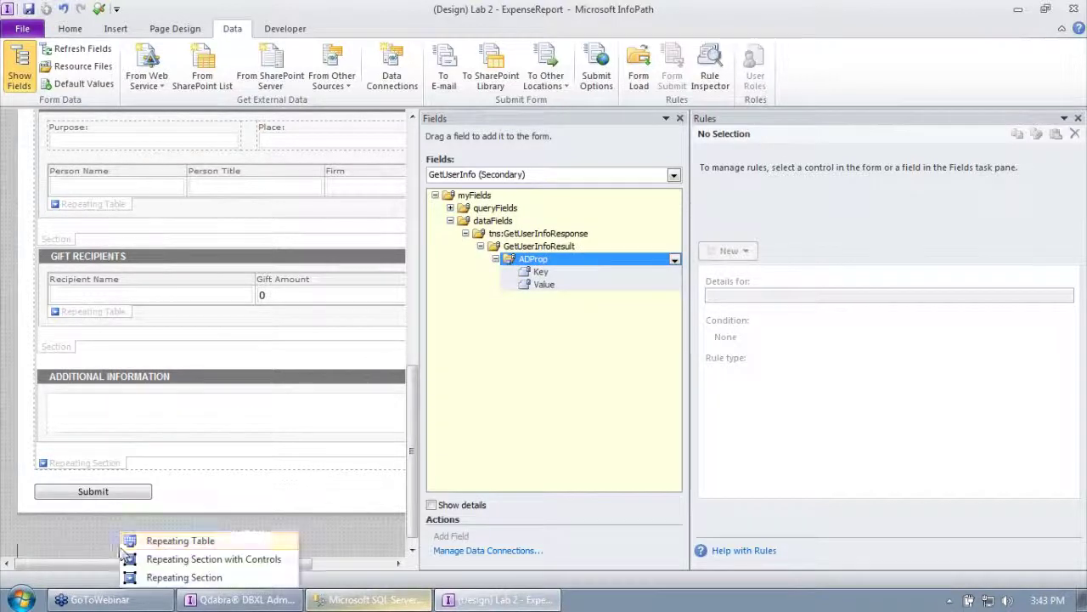
click(150, 545)
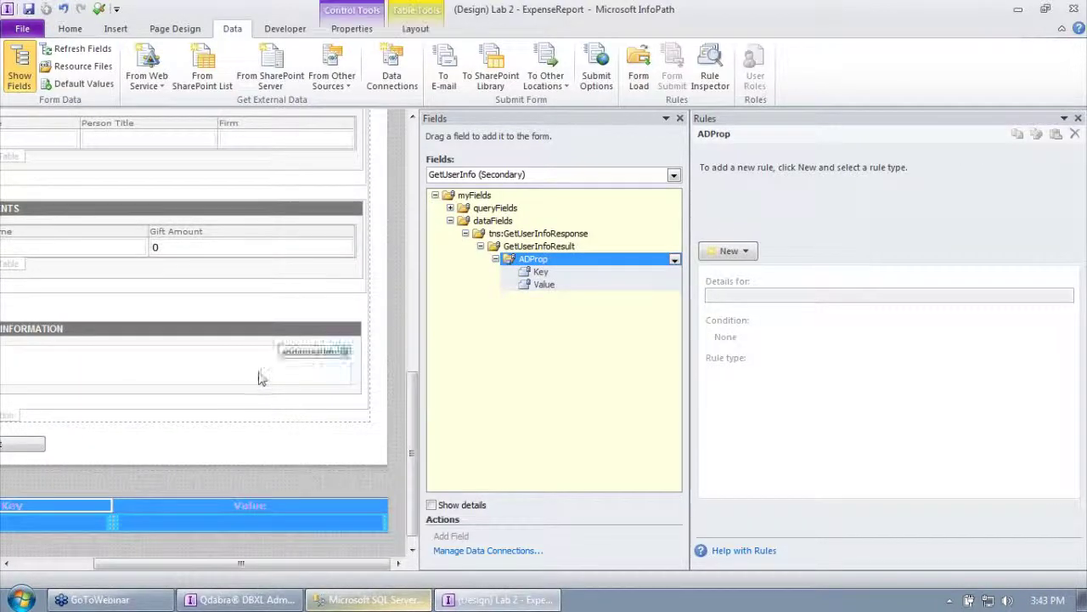
Preview the form, check the directory keys and values returned for the manager at its end, and close the preview.
click(99, 10)
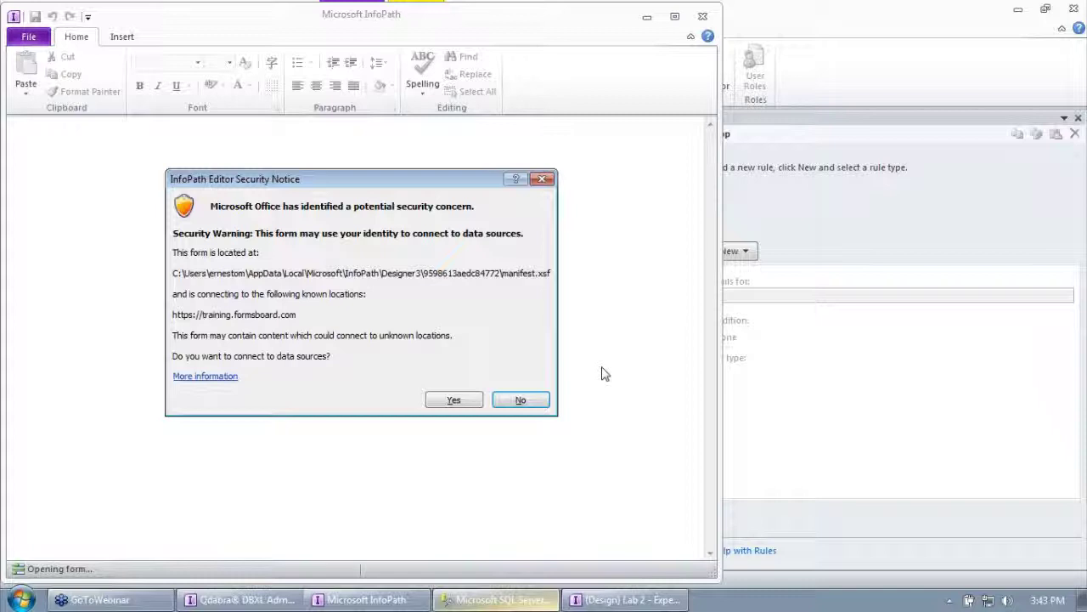
click(541, 401)
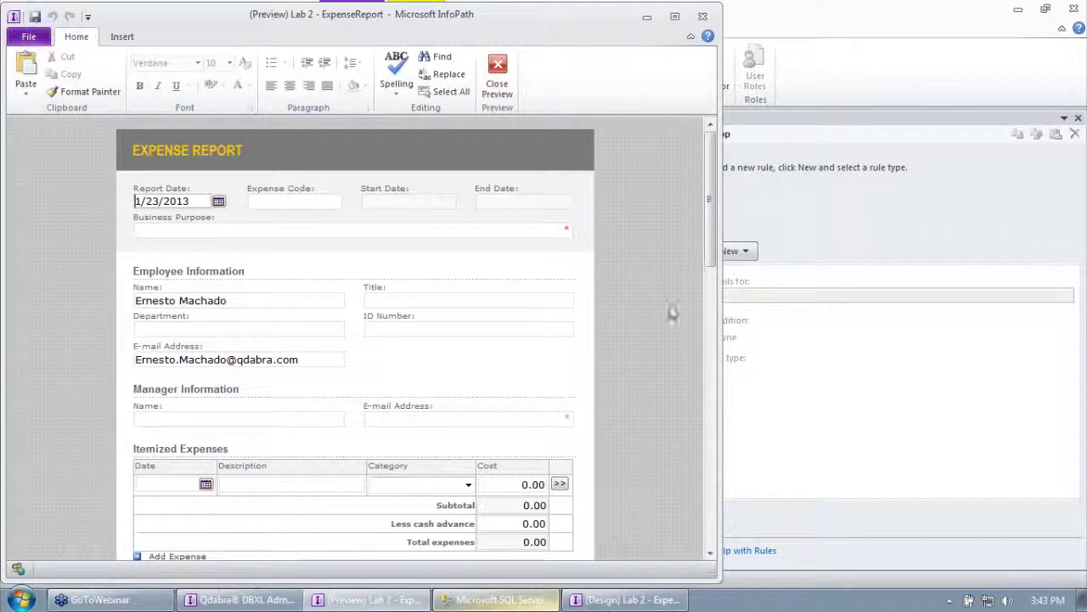
scroll(652, 315, down, 5)
scroll(651, 315, down, 4)
scroll(652, 320, down, 3)
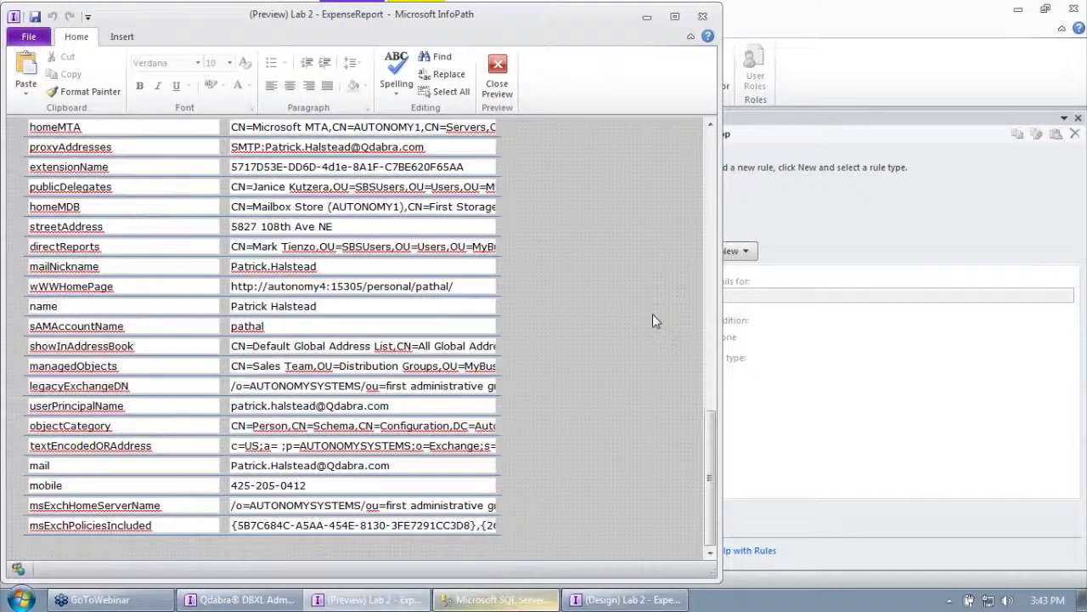
scroll(654, 318, up, 12)
click(496, 76)
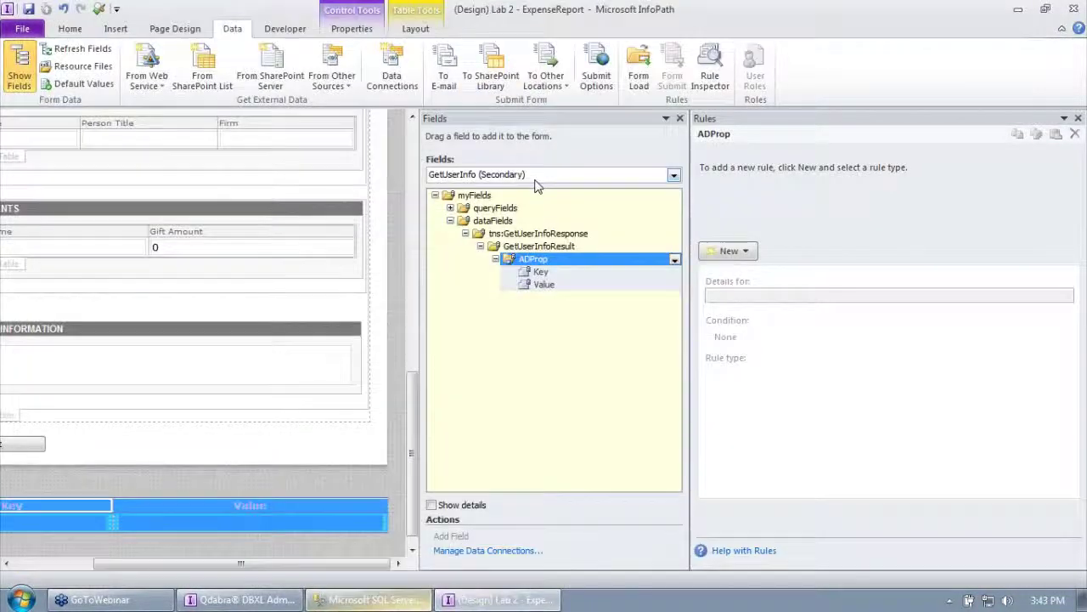
Remove the ADProp repeating table from below the Submit button.
click(99, 528)
key(ctrl+z)
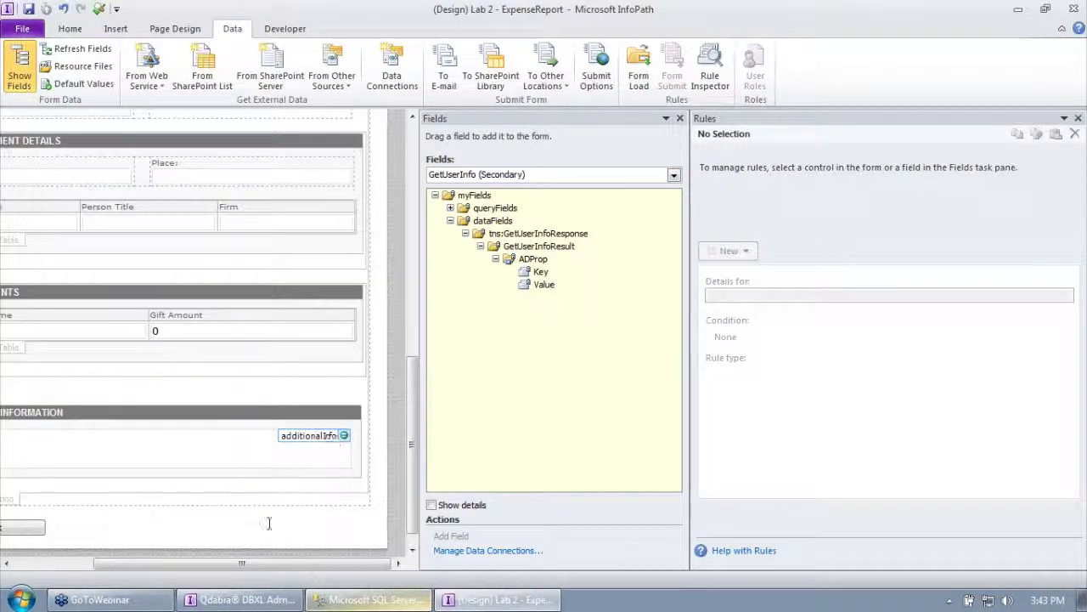
drag(243, 563, 183, 586)
scroll(271, 379, up, 8)
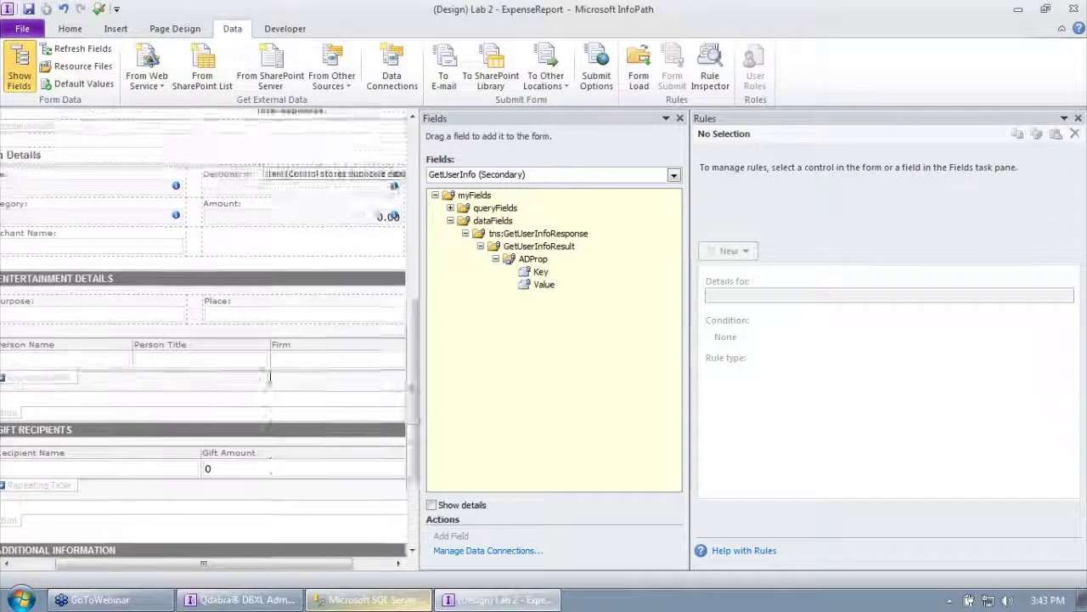
Add a set-field-value action to the Get manager info form load rule with managerName as its target field.
click(463, 175)
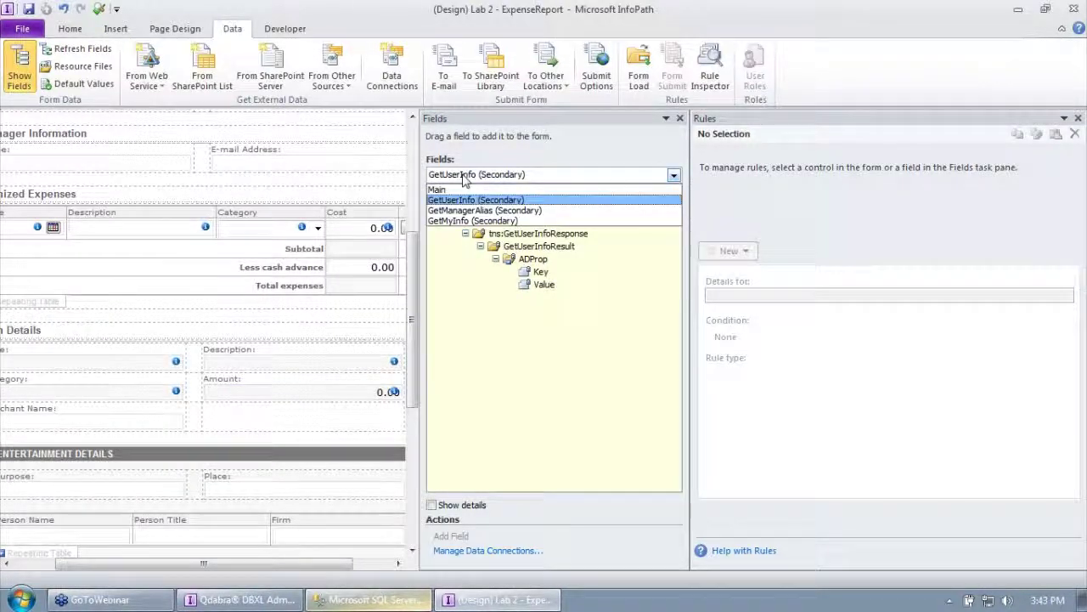
click(642, 66)
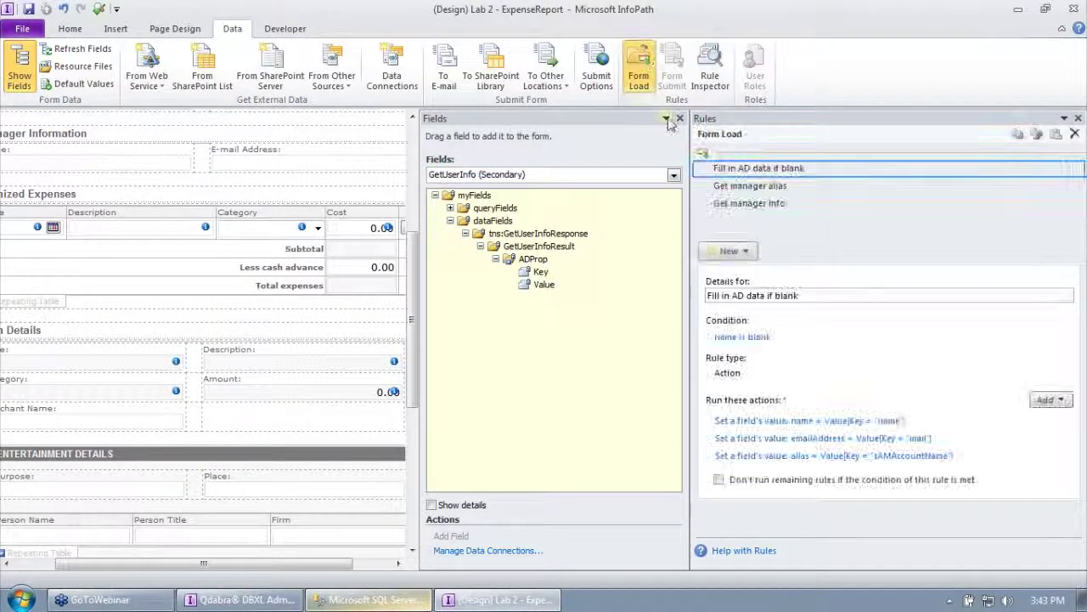
click(786, 204)
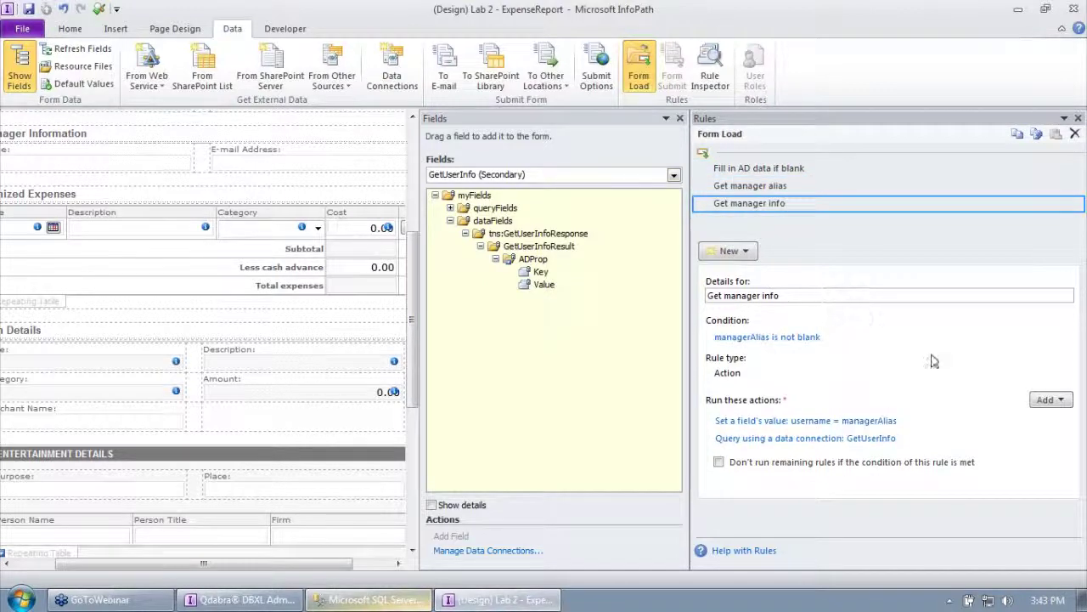
click(1047, 399)
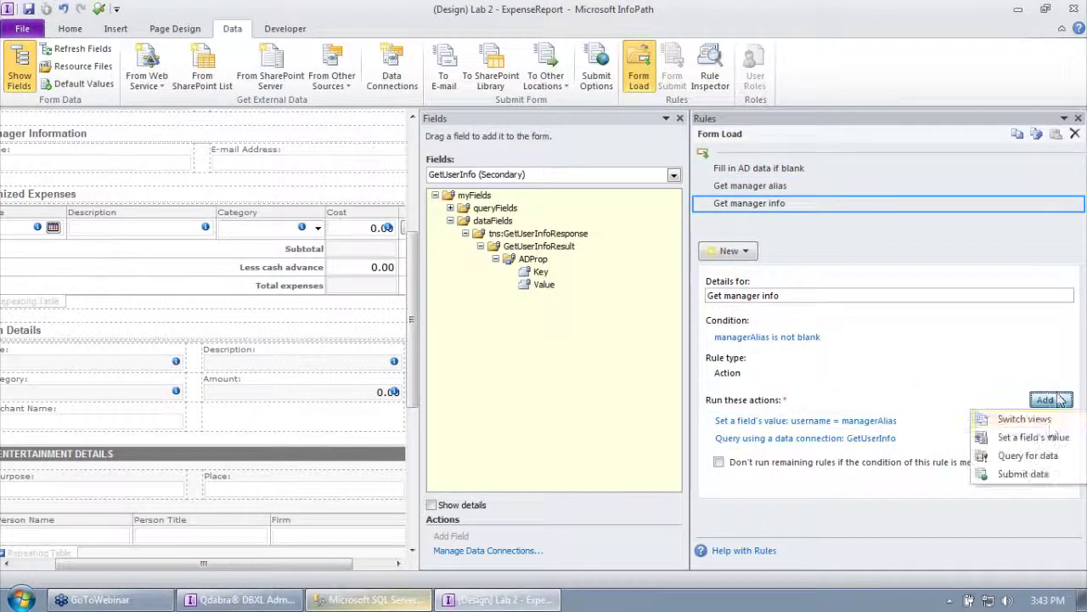
click(1041, 436)
click(716, 273)
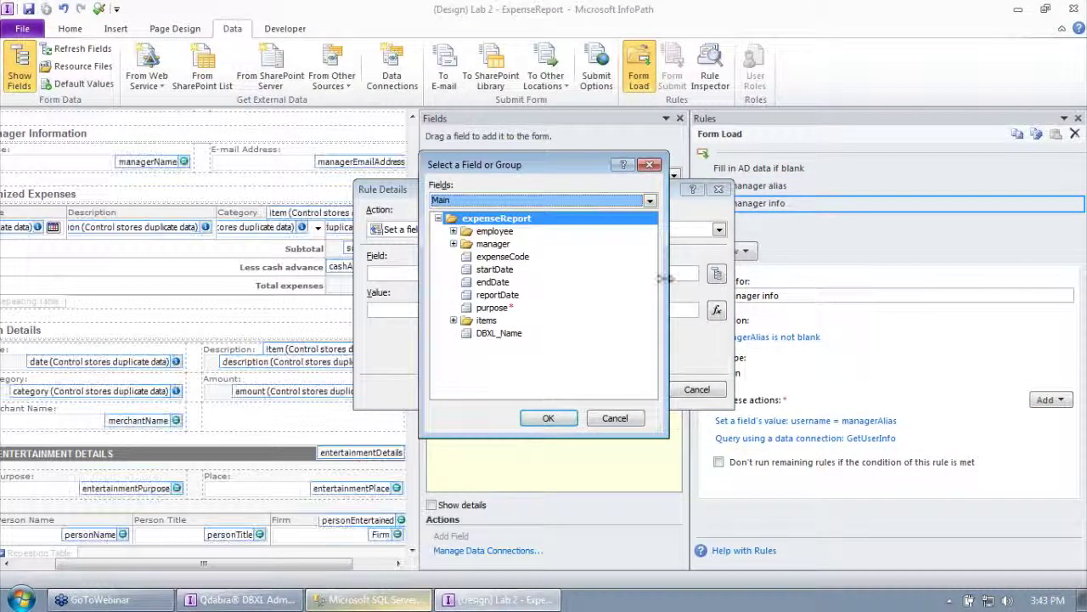
click(453, 244)
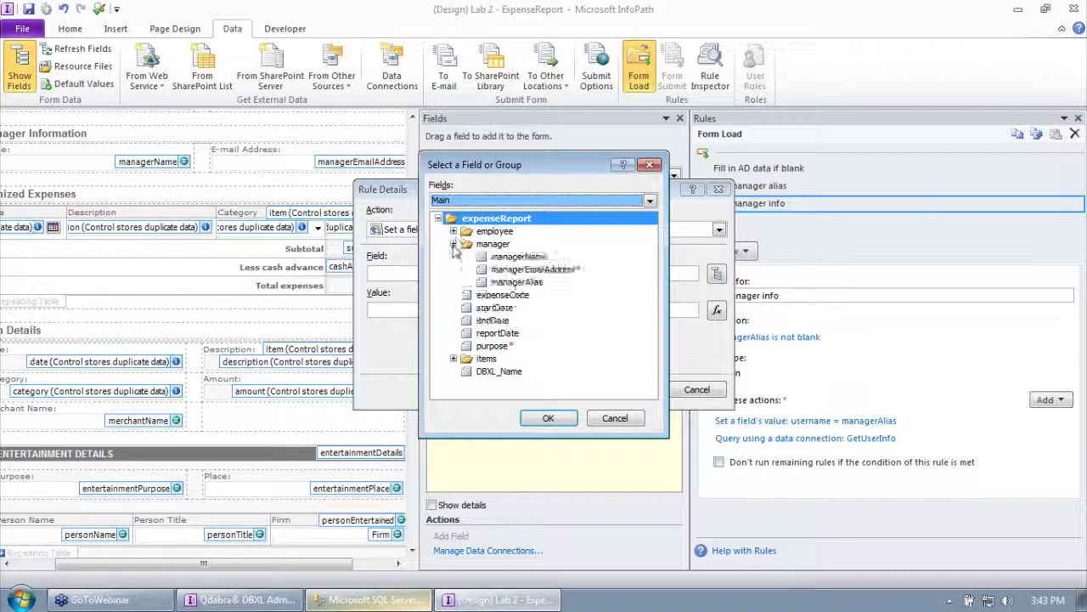
double_click(516, 256)
For the managerName action's formula, select the Value field under ADProp in the GetUserInfo secondary source.
click(716, 309)
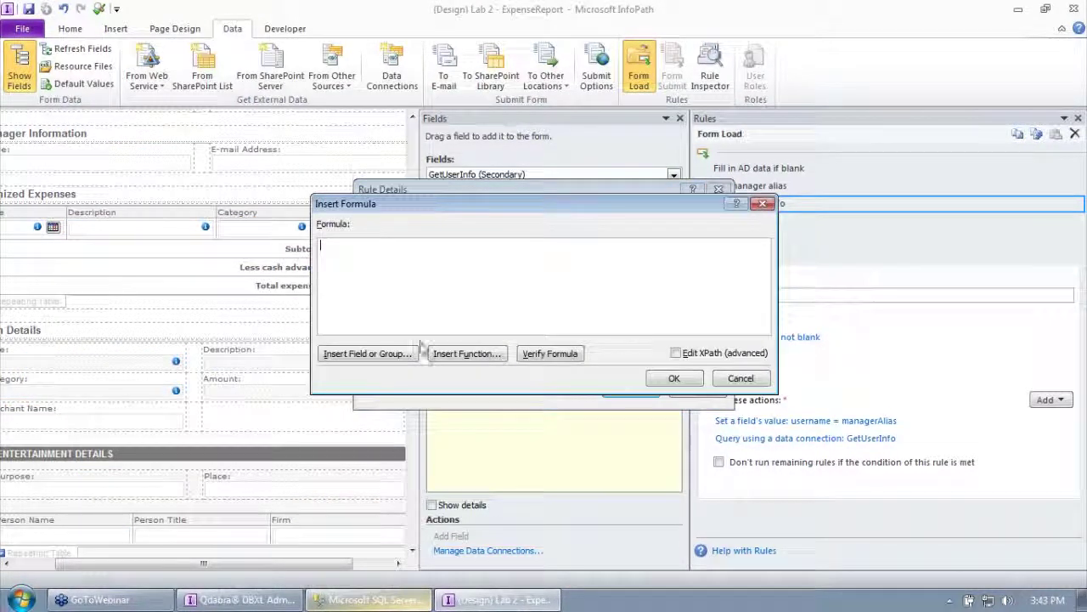
click(382, 353)
click(525, 202)
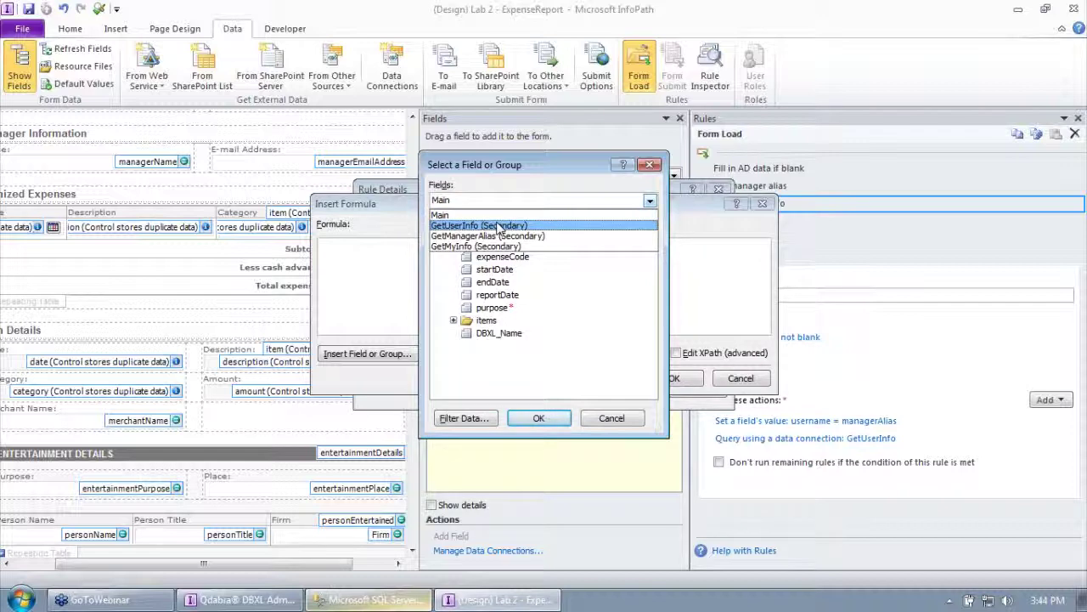
click(485, 216)
click(453, 244)
click(468, 257)
click(483, 269)
click(499, 282)
click(546, 307)
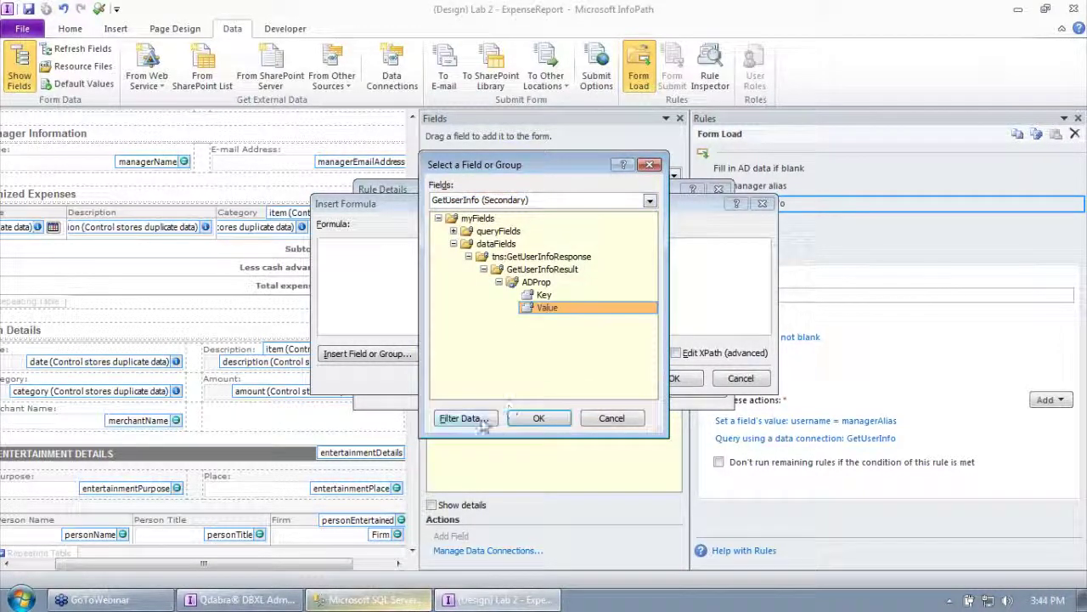
Filter the selected Value field to where Key is equal to "name" and confirm the managerName action.
click(462, 417)
click(671, 249)
click(400, 289)
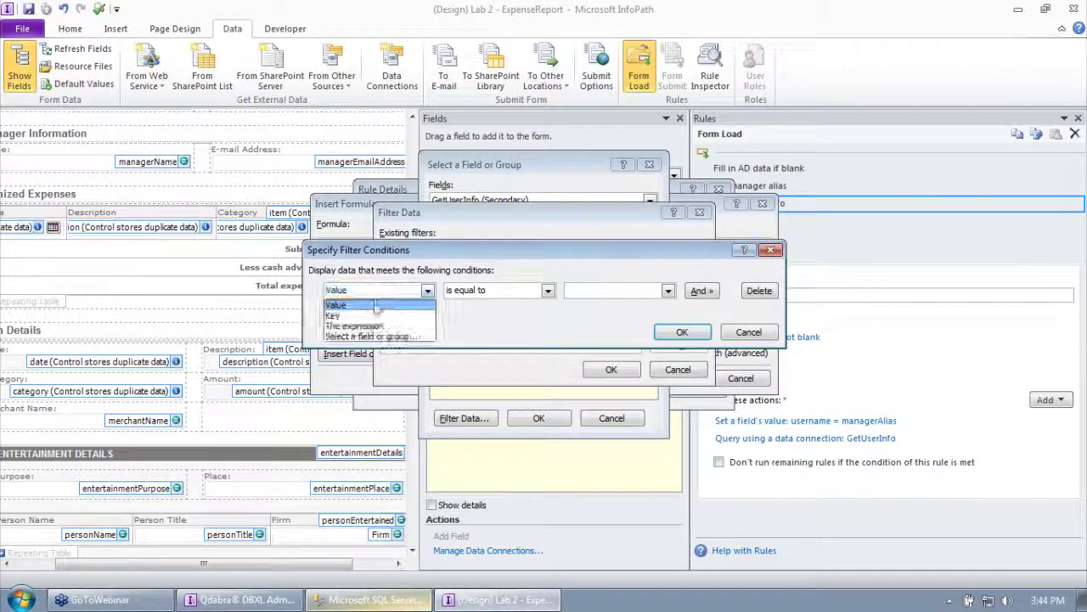
click(365, 316)
click(594, 291)
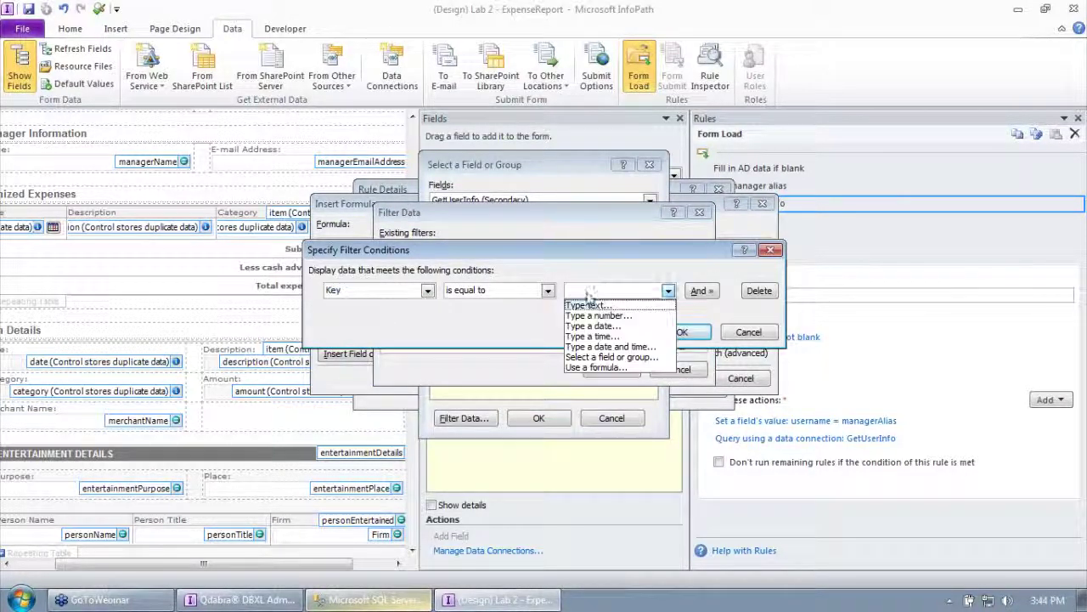
click(601, 306)
text(name)
click(683, 331)
click(610, 368)
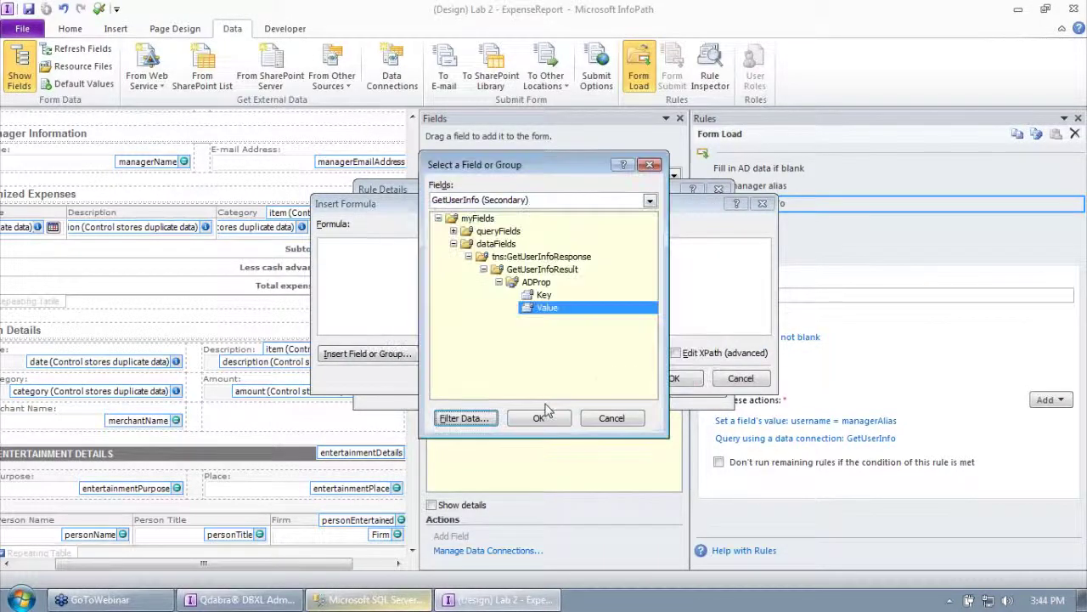
click(539, 417)
click(674, 378)
click(629, 391)
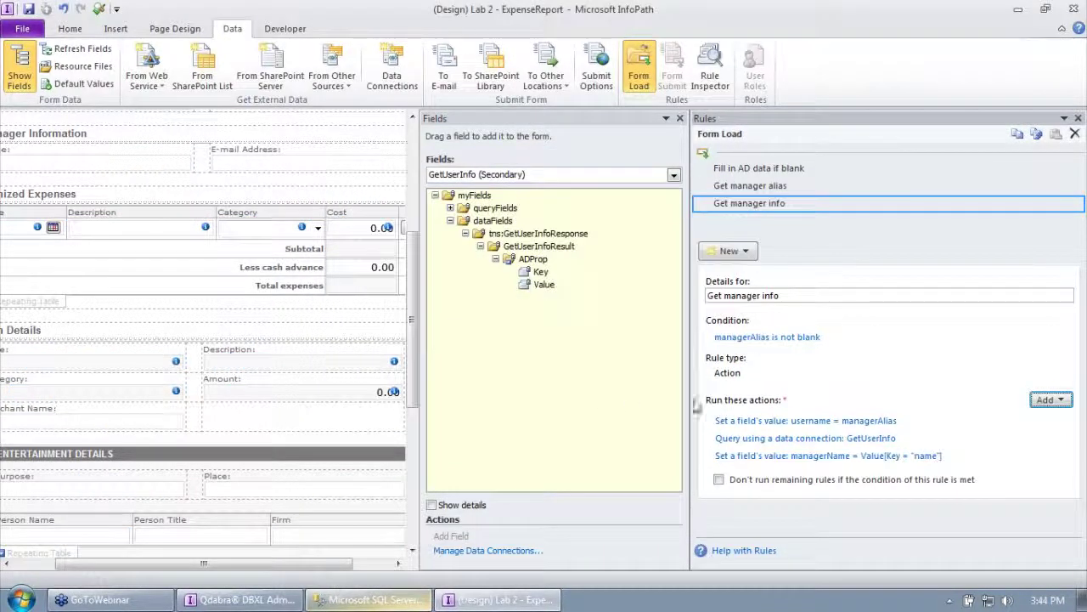
Add a set-field-value action to the Get manager info form load rule with managerEmailAddress as its target field.
click(1050, 399)
click(1058, 437)
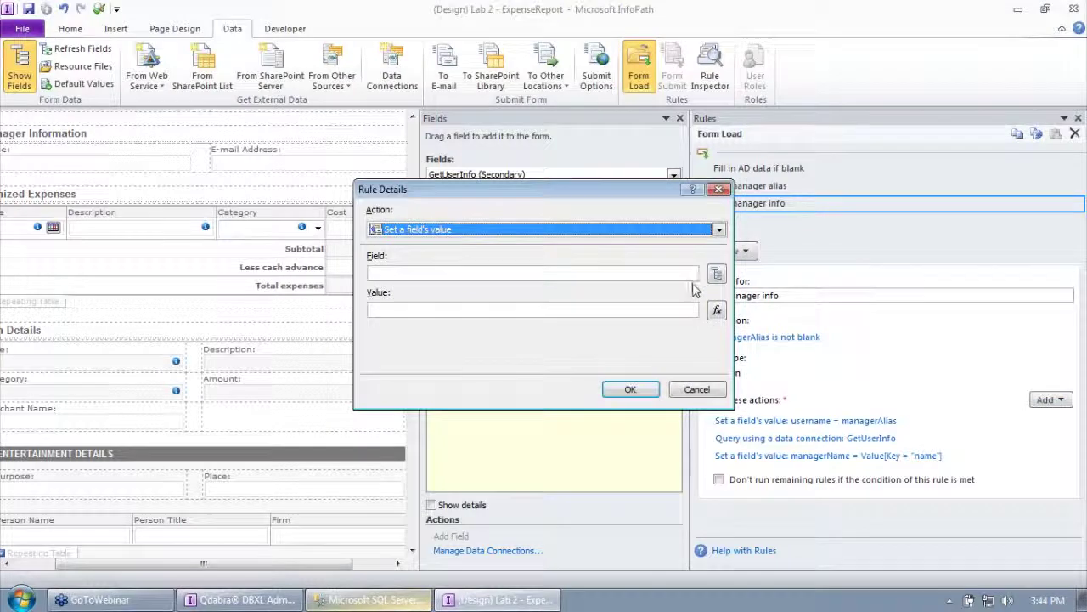
click(716, 273)
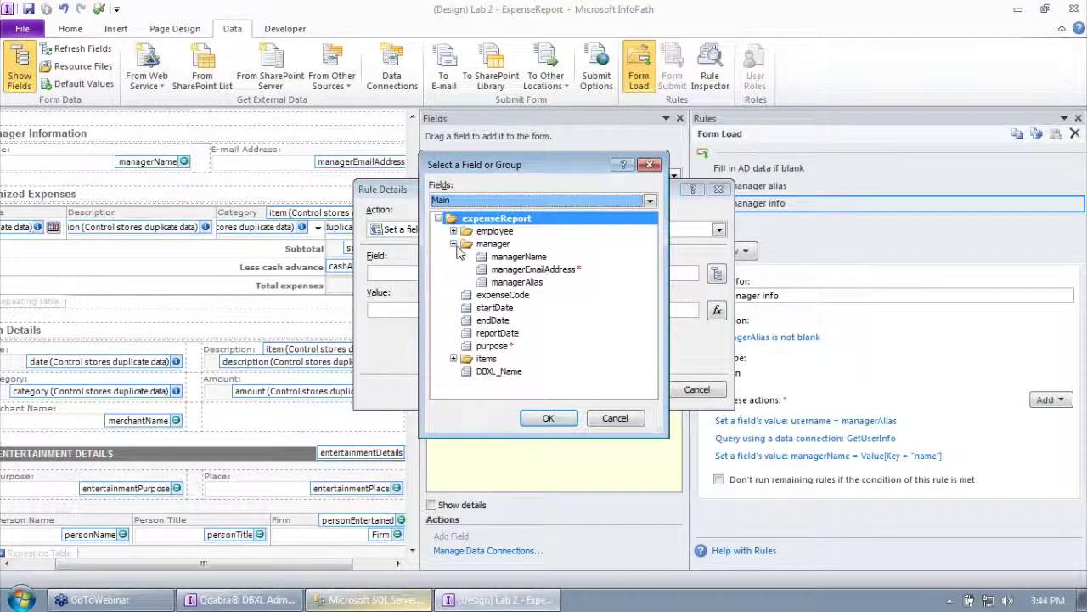
double_click(519, 268)
For the managerEmailAddress action's formula, select the Value field under ADProp in the GetUserInfo secondary source.
click(716, 310)
click(367, 354)
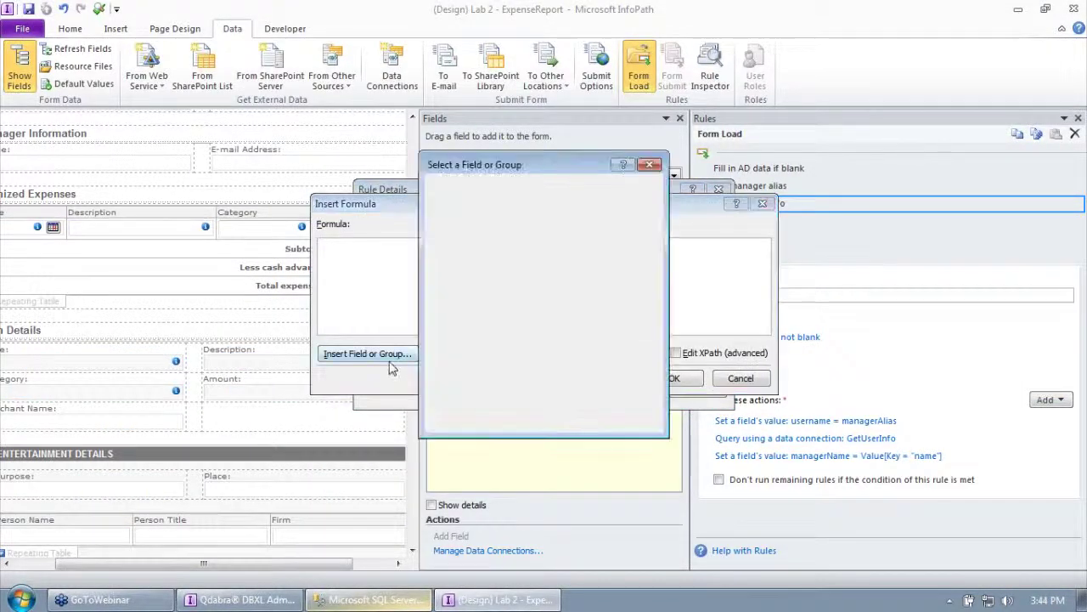
click(650, 200)
click(476, 224)
click(454, 244)
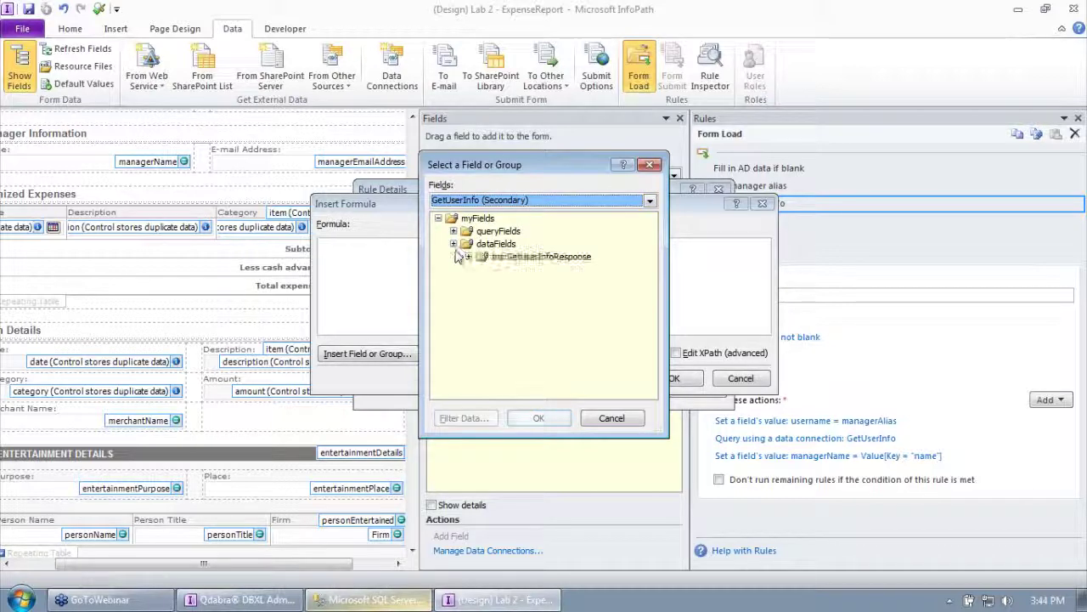
click(476, 257)
click(469, 256)
click(484, 269)
click(512, 283)
click(499, 282)
click(543, 307)
Filter the selected Value field to where Key is equal to "mail" and confirm the managerEmailAddress action.
click(464, 418)
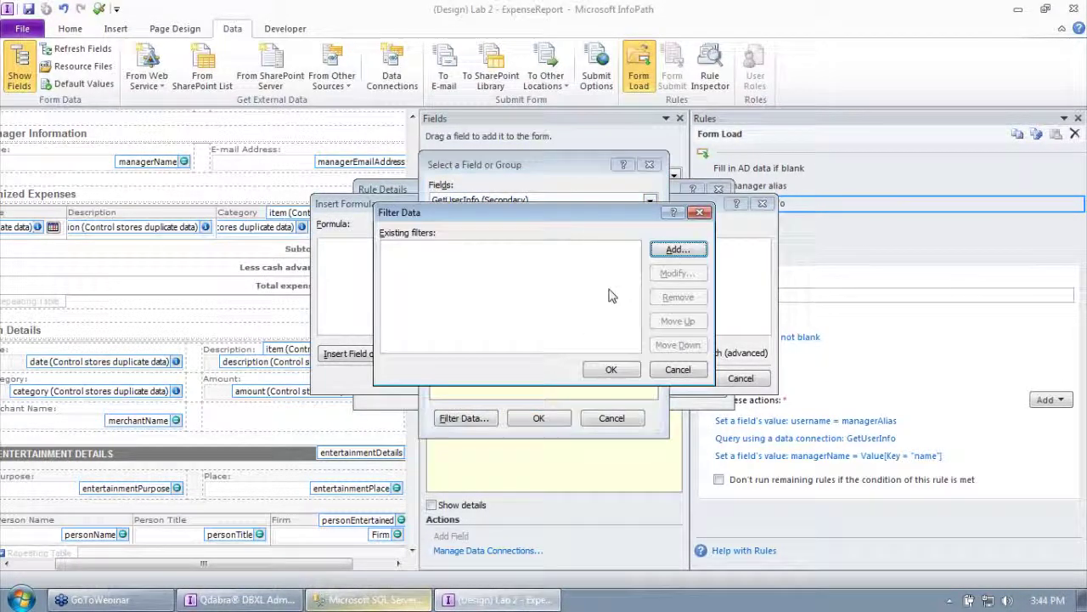
click(678, 249)
click(393, 289)
click(393, 315)
click(668, 290)
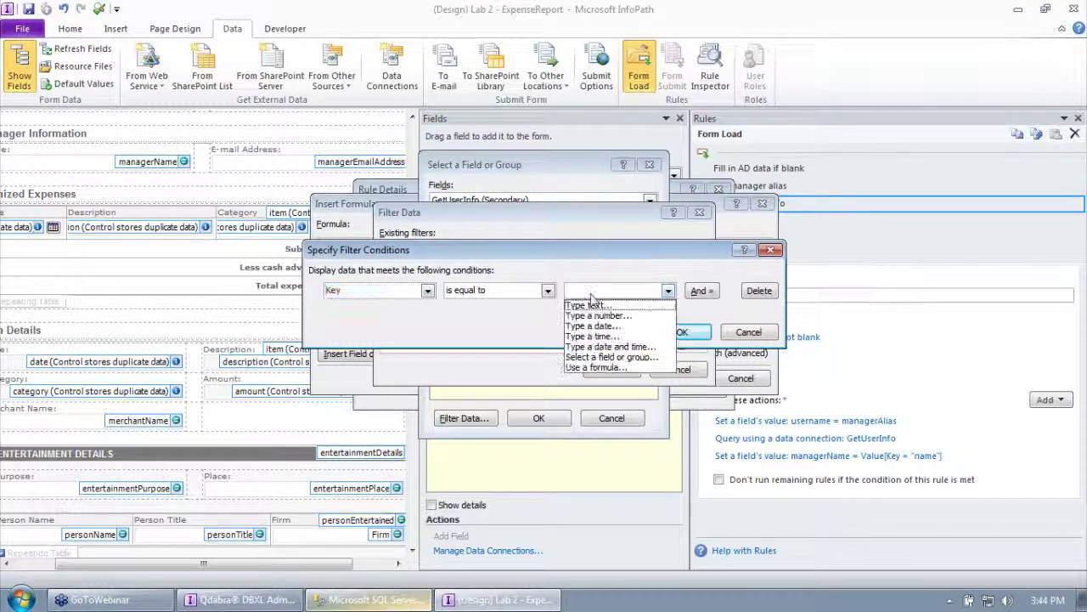
click(595, 304)
text(emi)
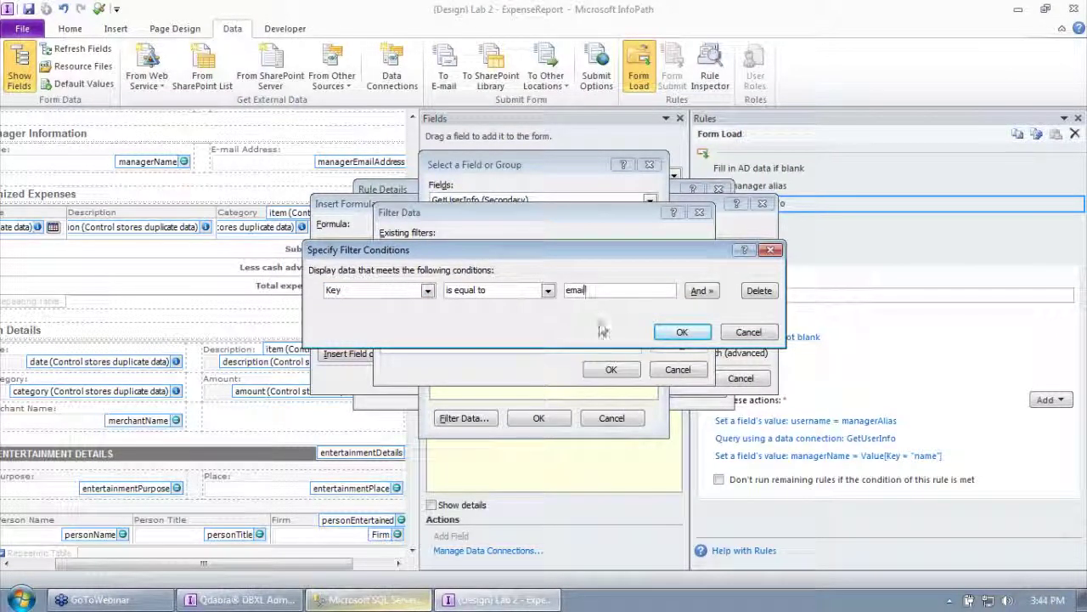
key(BackSpace)
key(BackSpace)
text(mail)
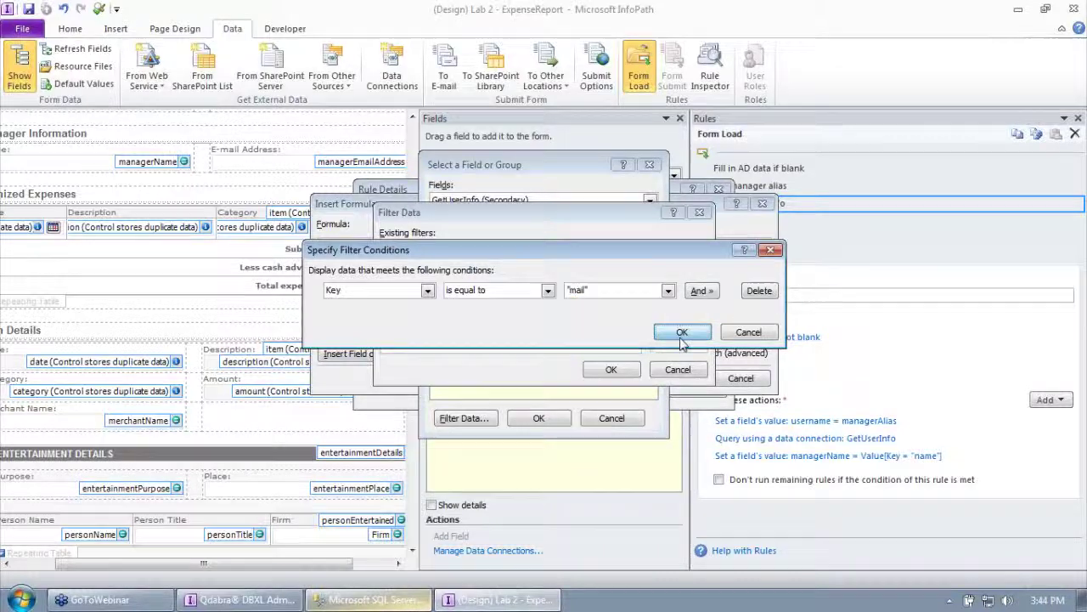
click(682, 333)
click(611, 369)
click(539, 418)
click(675, 378)
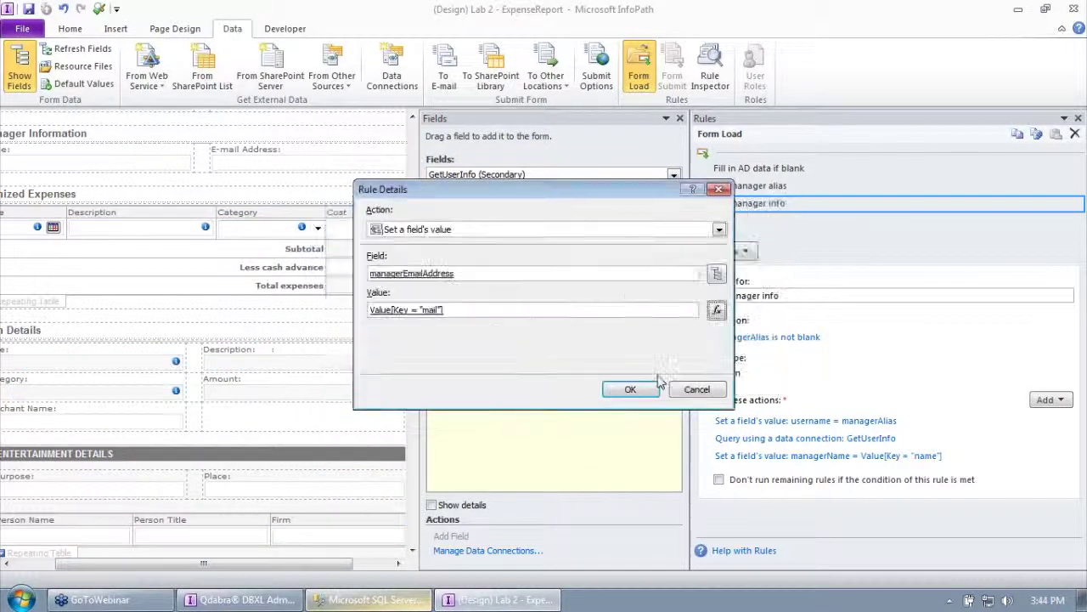
click(628, 389)
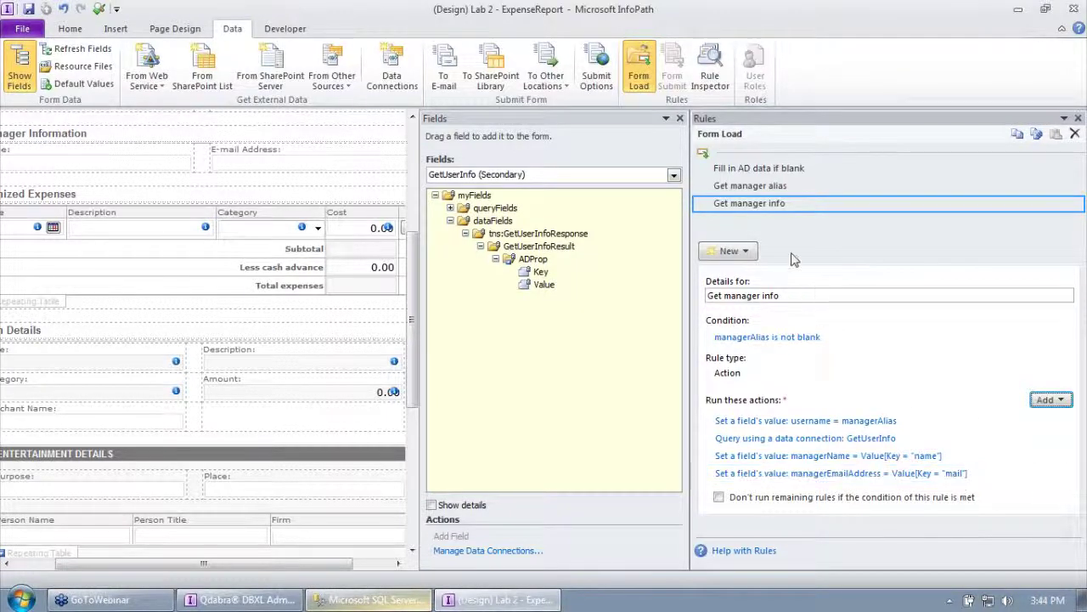
Preview the form with data connections allowed, check the employee and manager name and e-mail fields, and close the preview.
drag(774, 170, 775, 175)
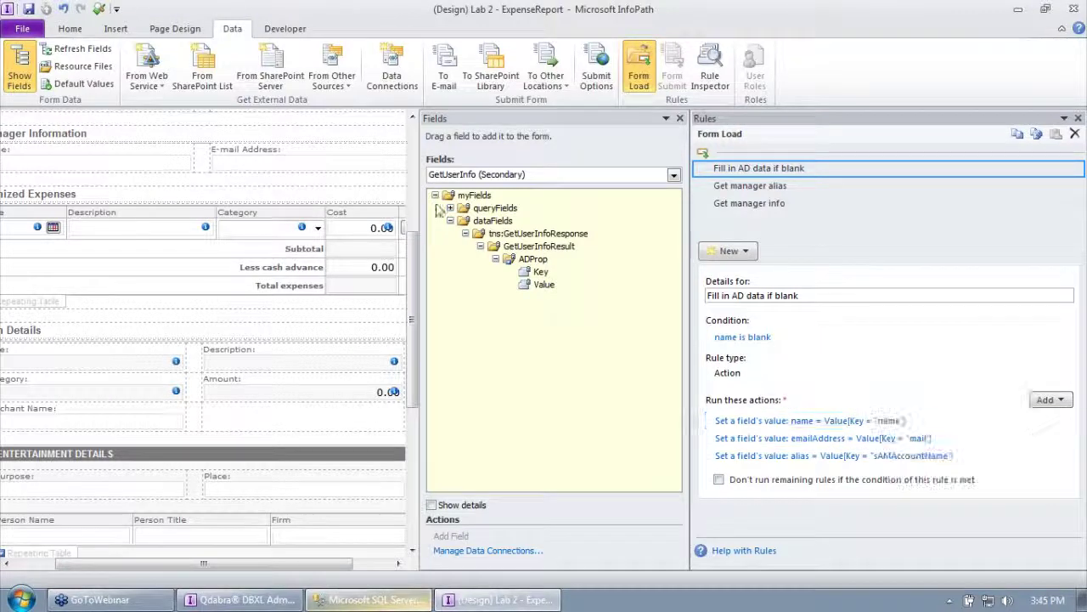
click(99, 8)
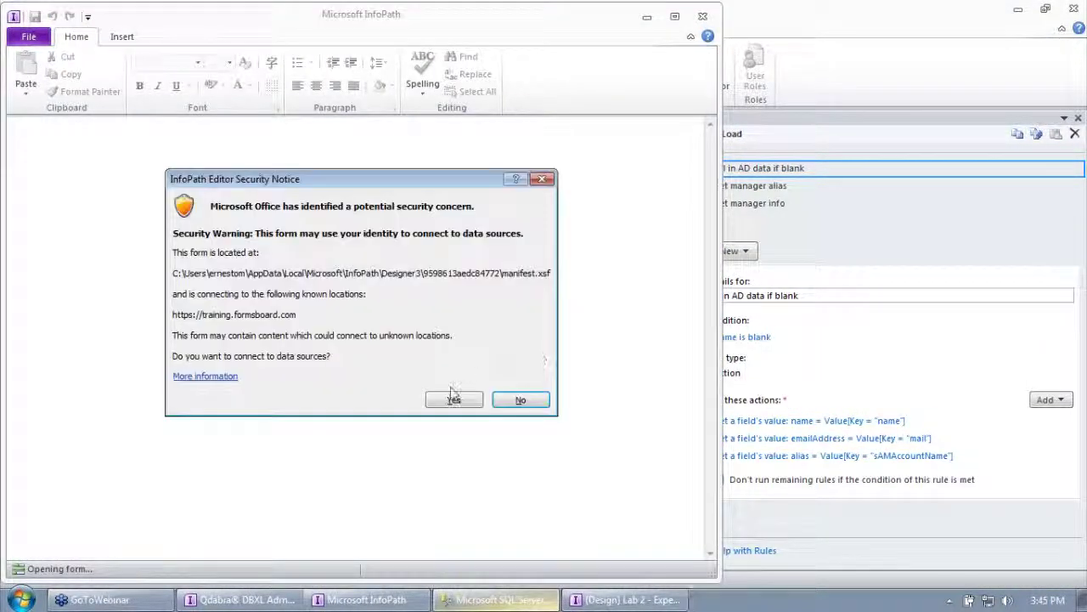
click(453, 399)
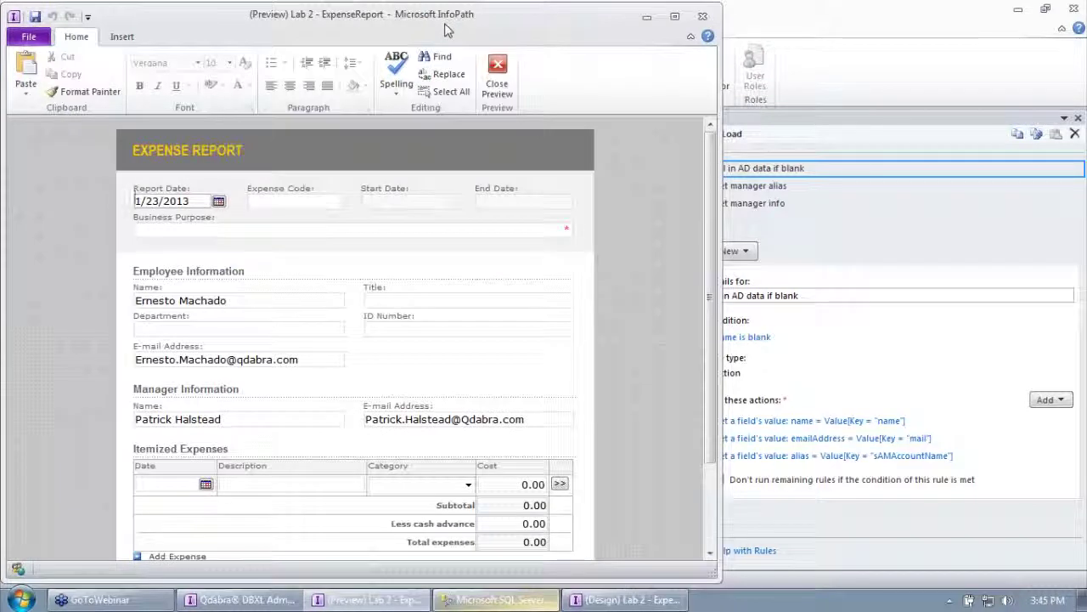
drag(254, 300, 89, 299)
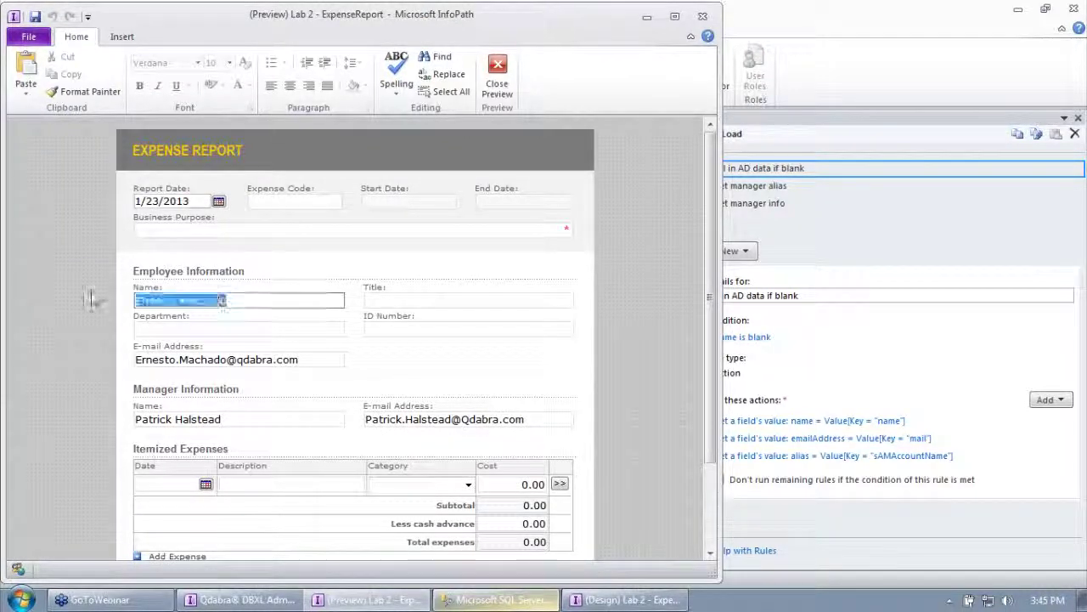
drag(299, 359, 133, 360)
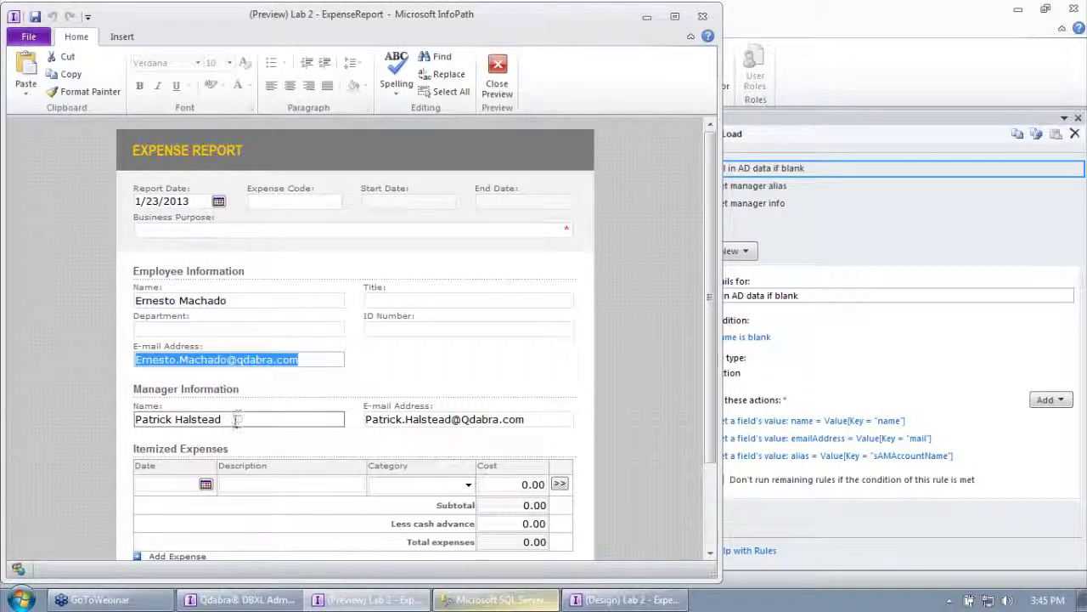
drag(234, 419, 134, 419)
drag(526, 419, 277, 425)
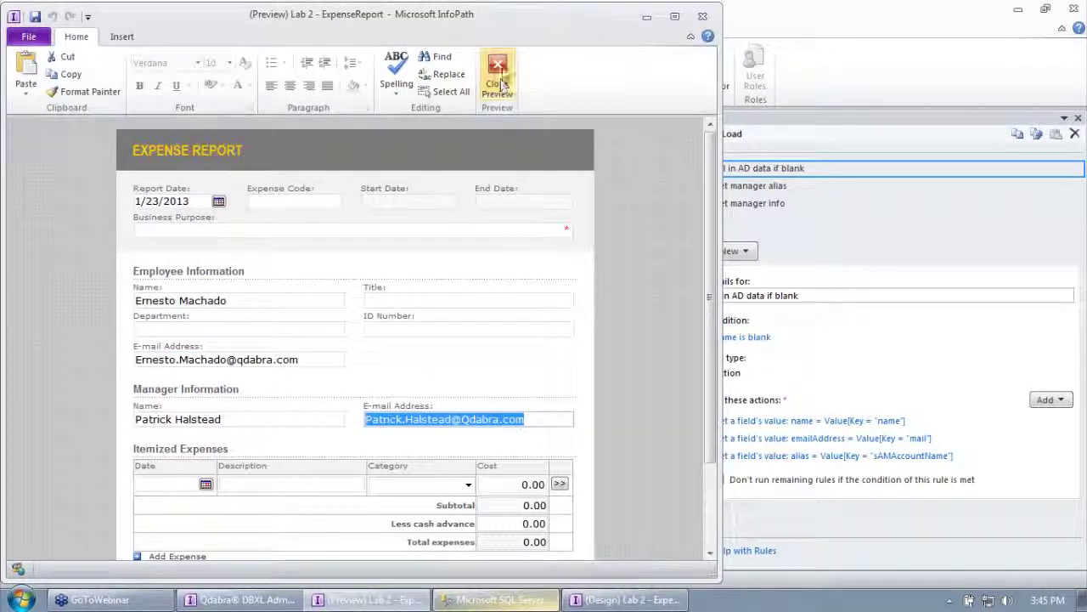
click(499, 84)
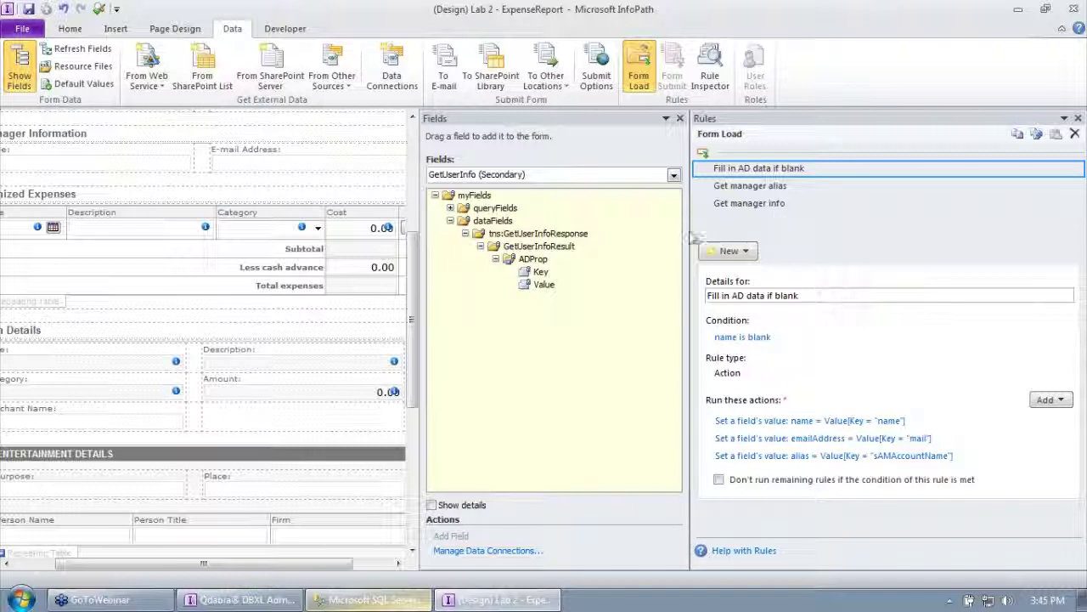
Make the employee Name text box under Employee Information read-only.
drag(693, 238, 876, 246)
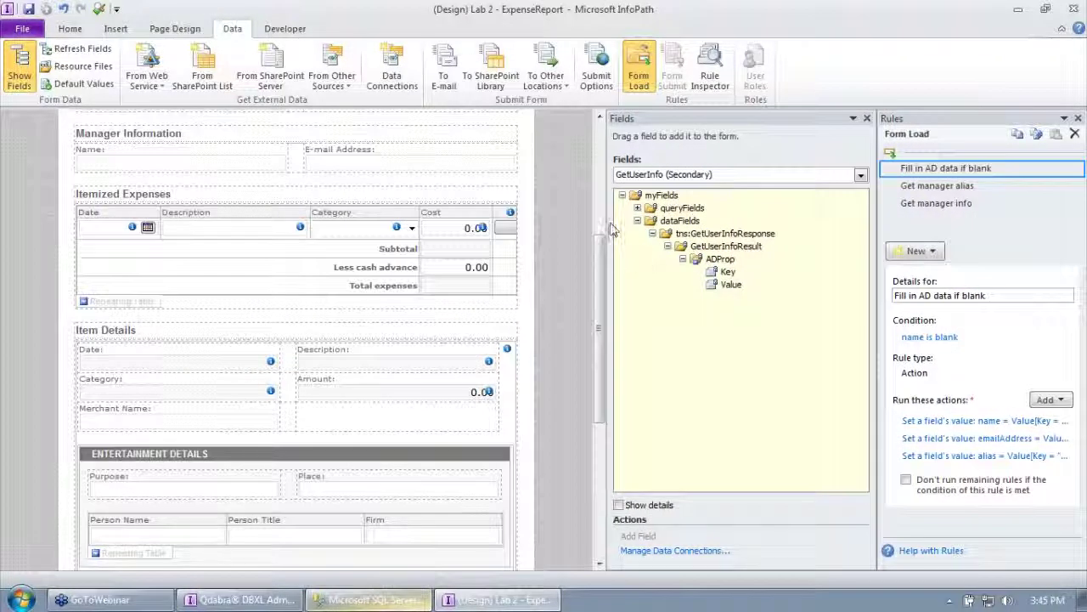
drag(599, 231, 599, 122)
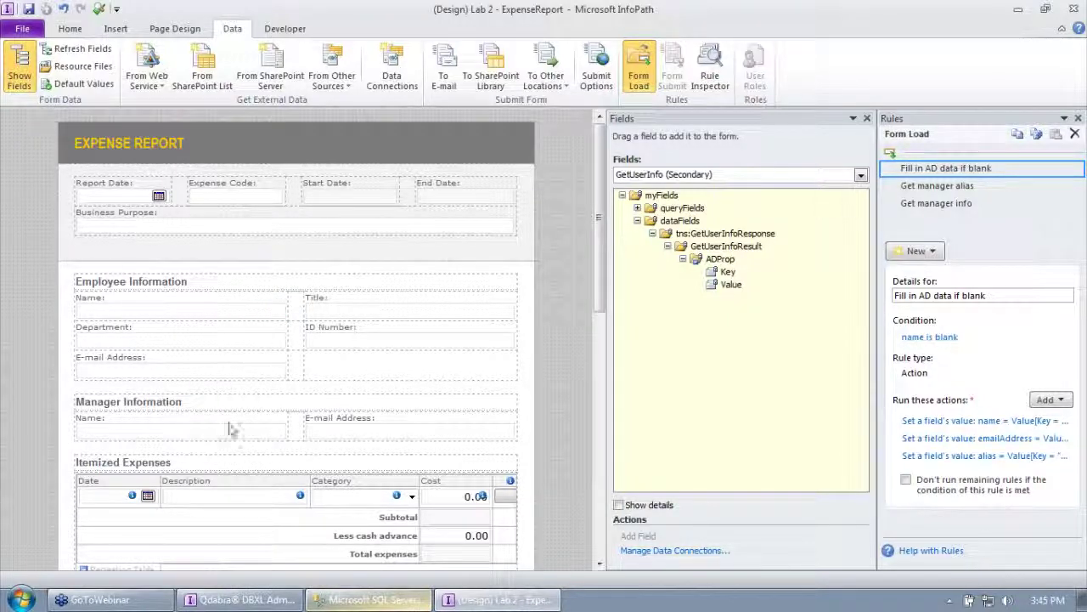
click(170, 310)
right_click(168, 311)
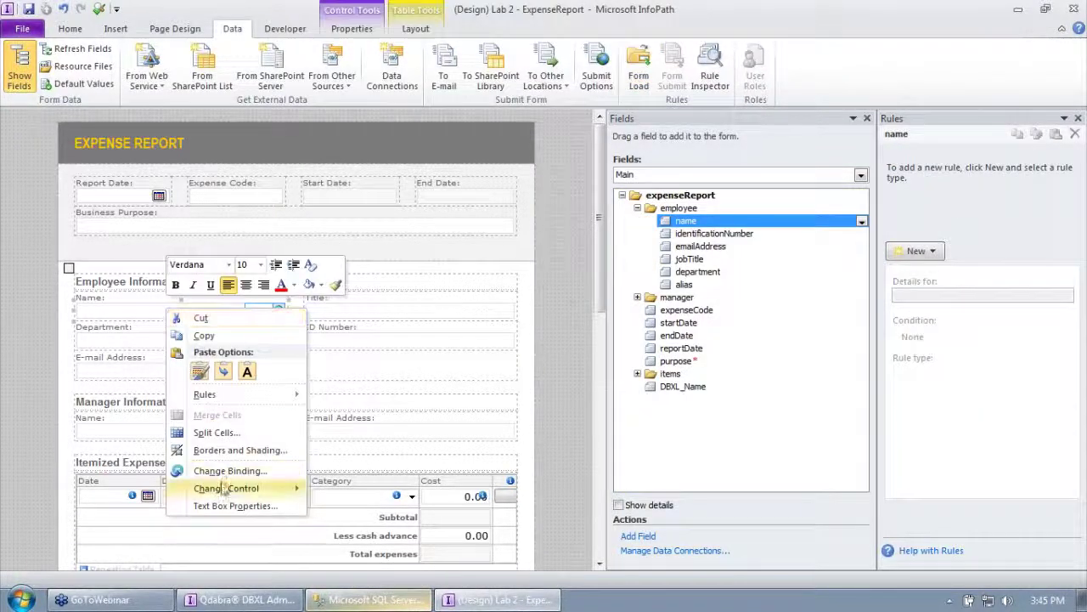
click(227, 506)
click(446, 165)
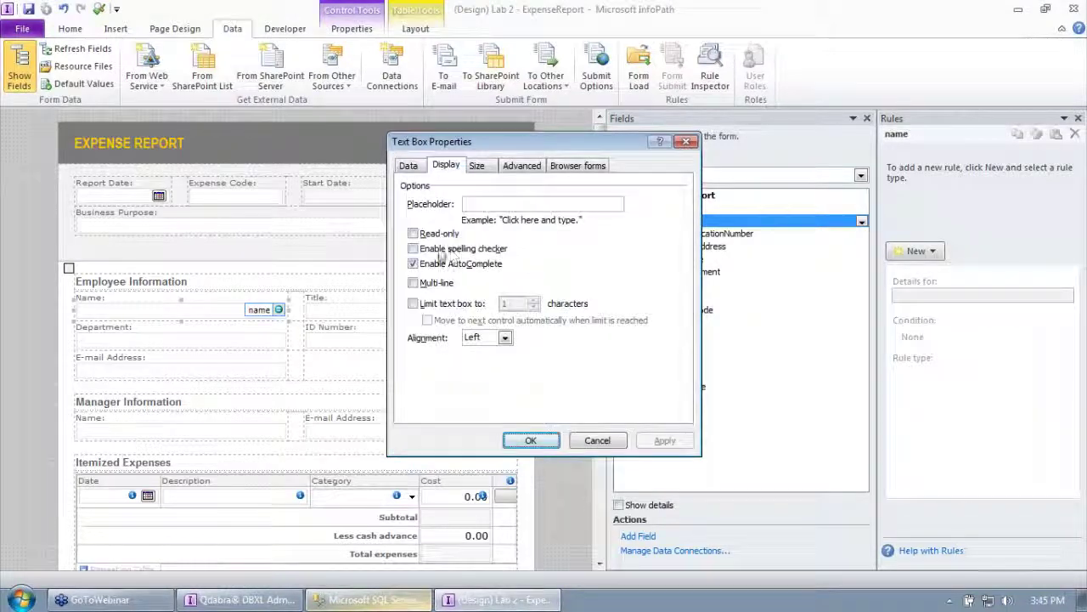
click(414, 233)
click(528, 440)
Make the employee E-mail Address text box under Employee Information read-only.
click(195, 372)
right_click(191, 372)
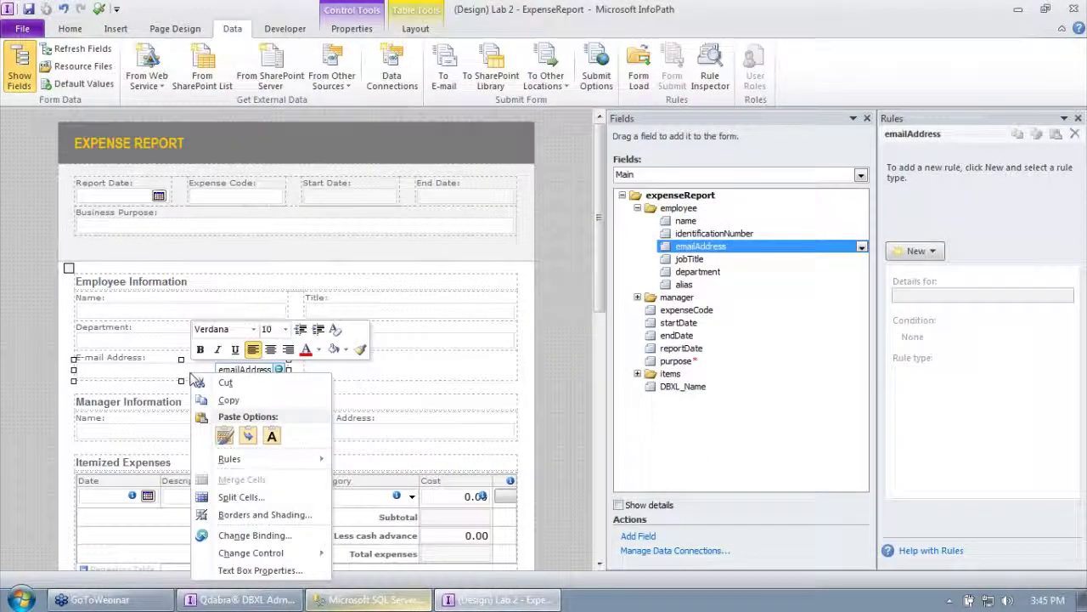
click(242, 570)
click(446, 166)
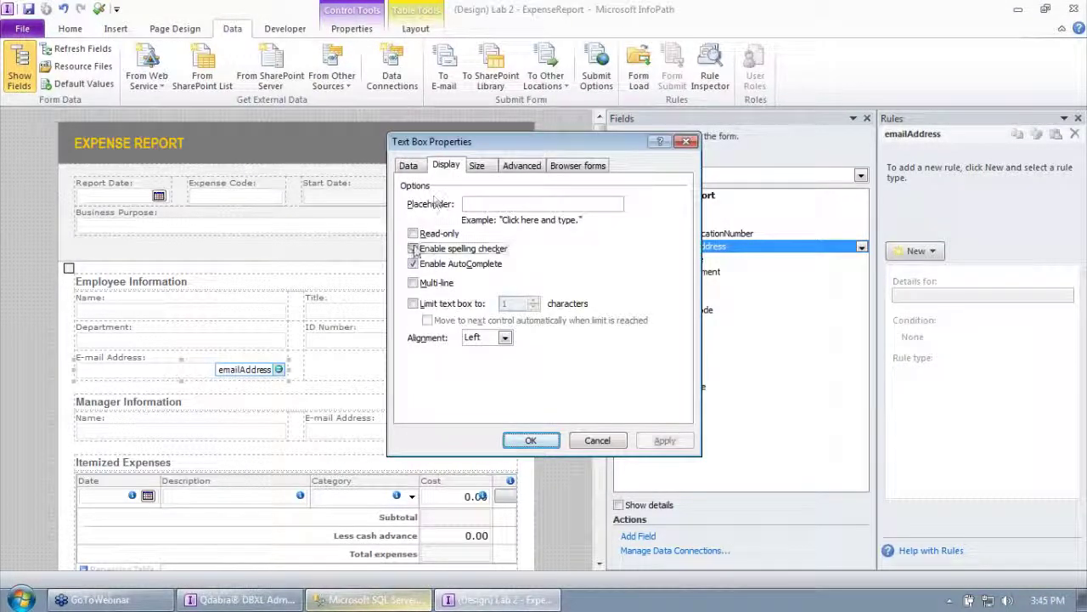
click(413, 233)
click(530, 440)
Make the managerName text box under Manager Information read-only.
click(223, 431)
right_click(219, 430)
click(259, 417)
click(446, 166)
click(414, 233)
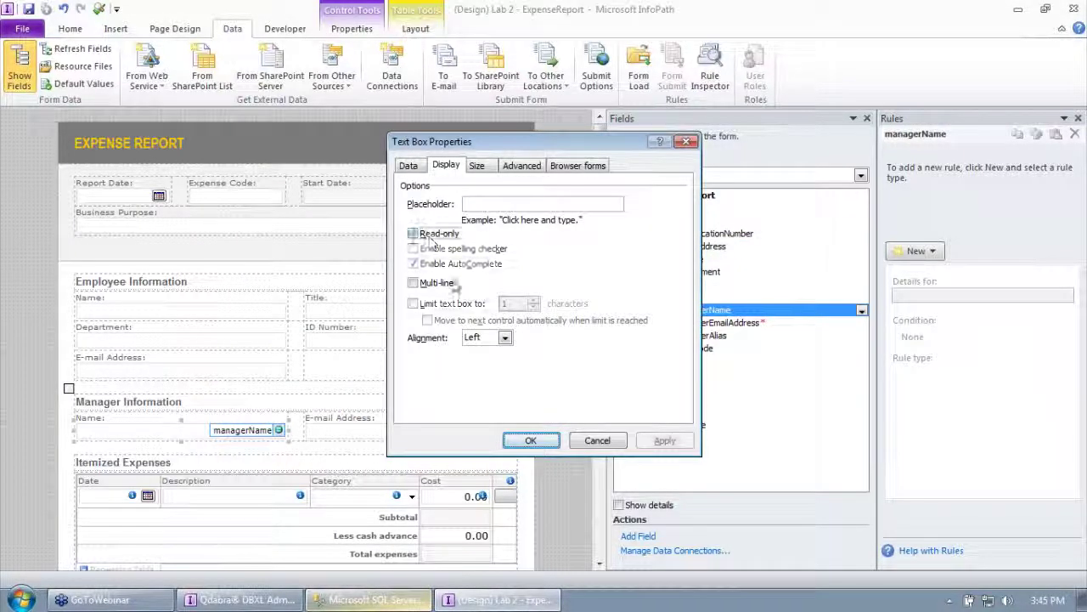
click(530, 440)
Make the managerEmailAddress text box under Manager Information read-only.
right_click(383, 432)
click(437, 415)
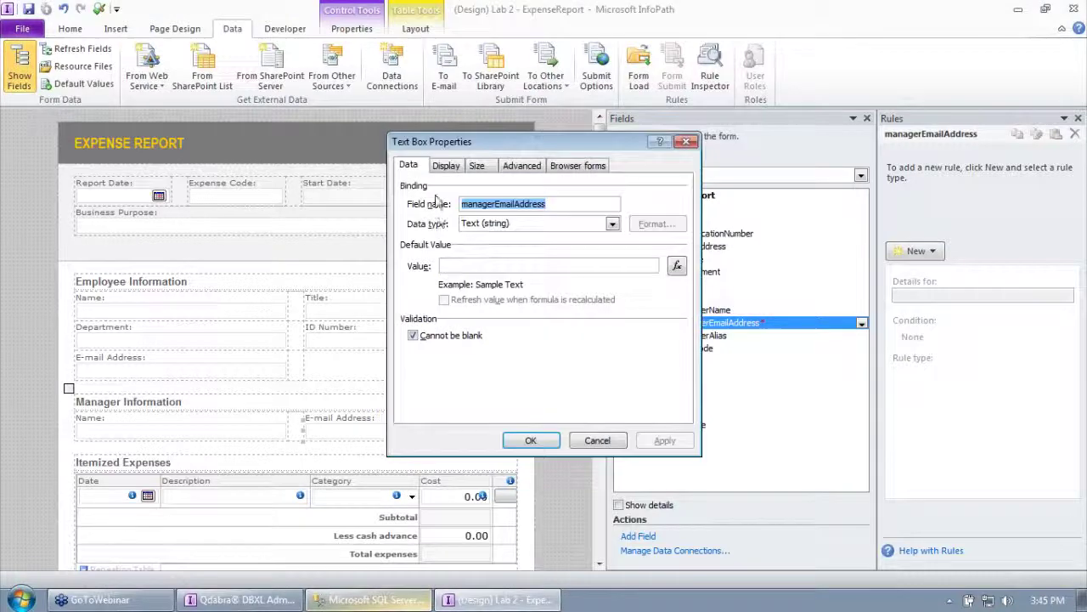
click(446, 165)
click(414, 232)
click(528, 440)
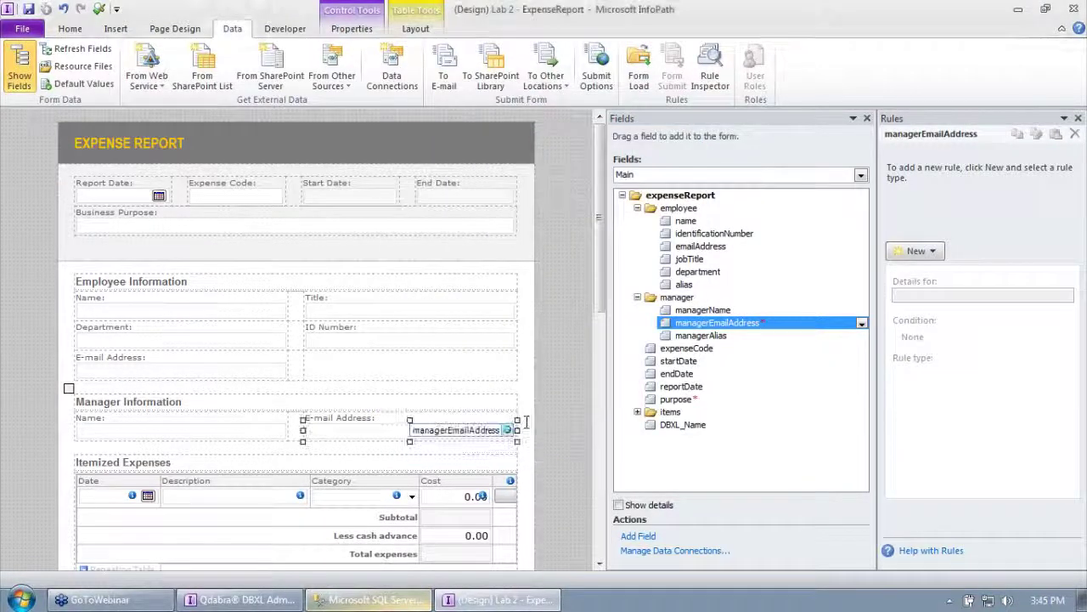
Preview the form with data connections allowed, test whether the employee and manager fields can be edited, and close the preview.
drag(519, 425, 264, 376)
click(98, 8)
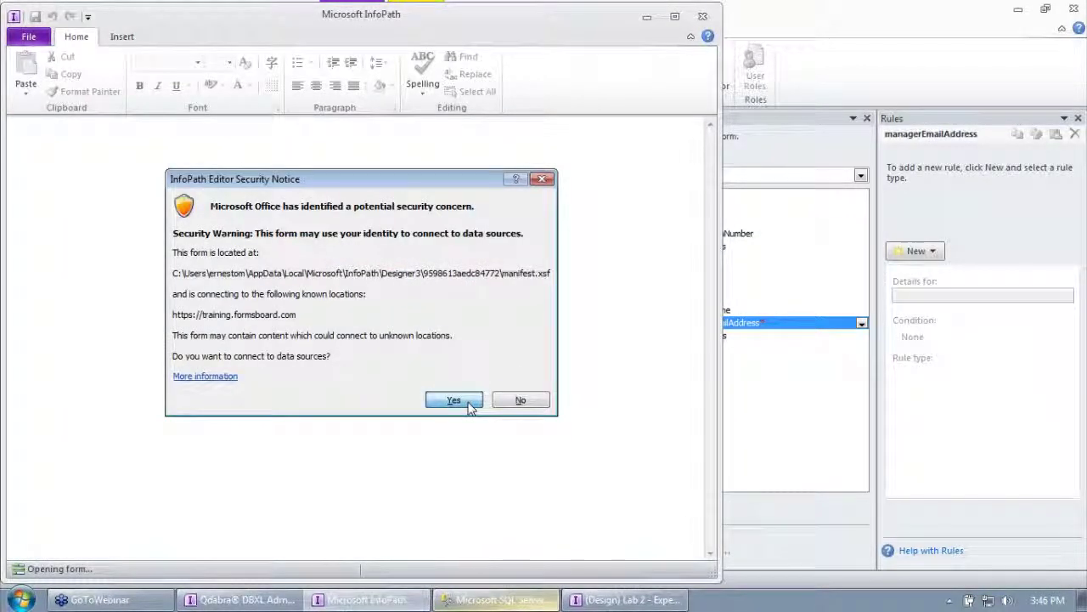
click(454, 400)
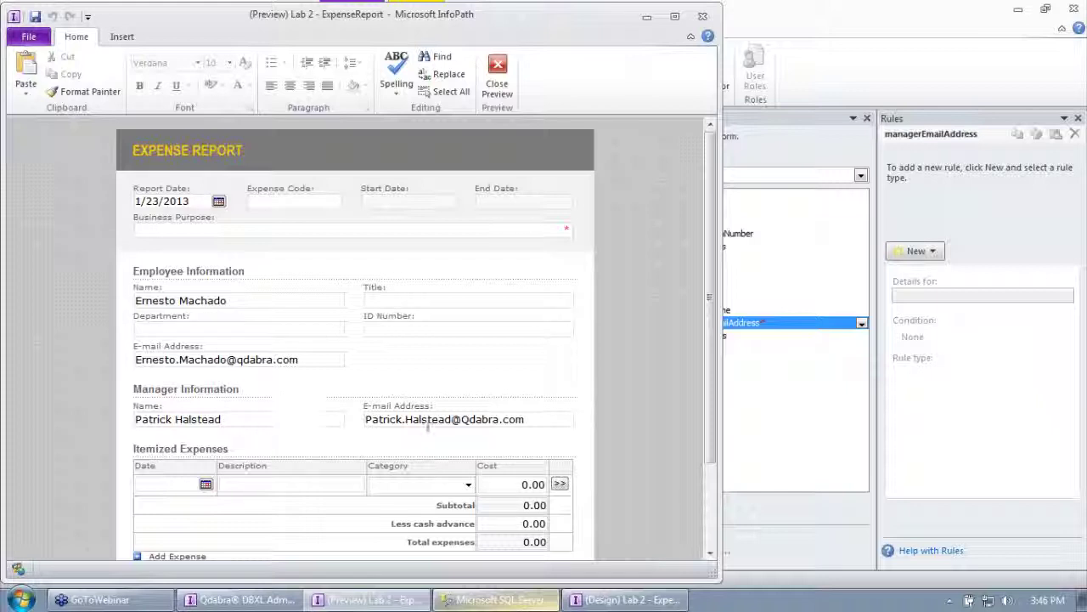
click(462, 420)
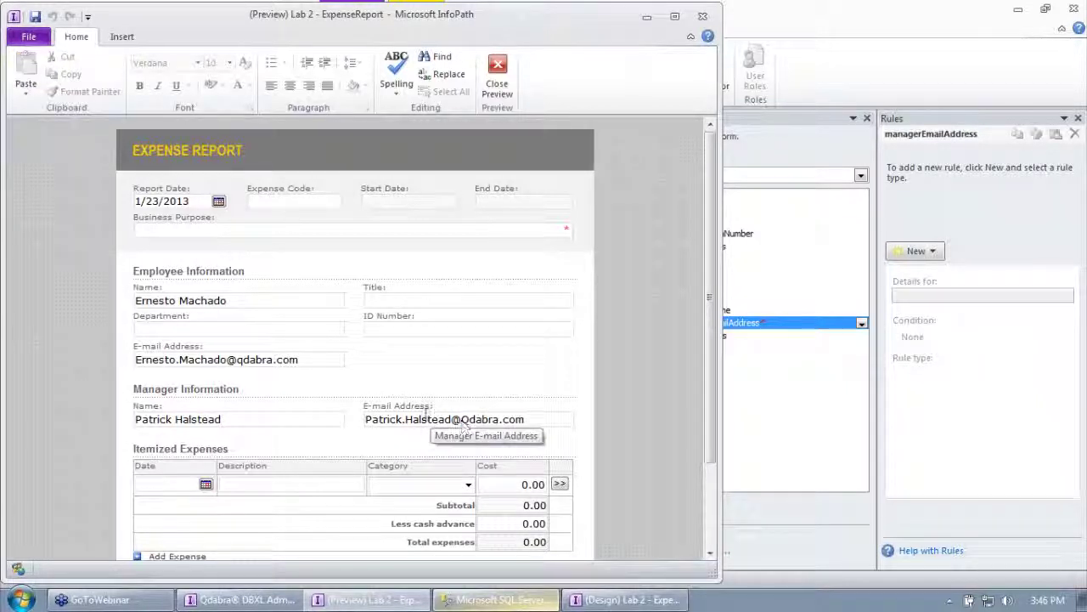
drag(423, 416, 490, 425)
drag(240, 419, 127, 426)
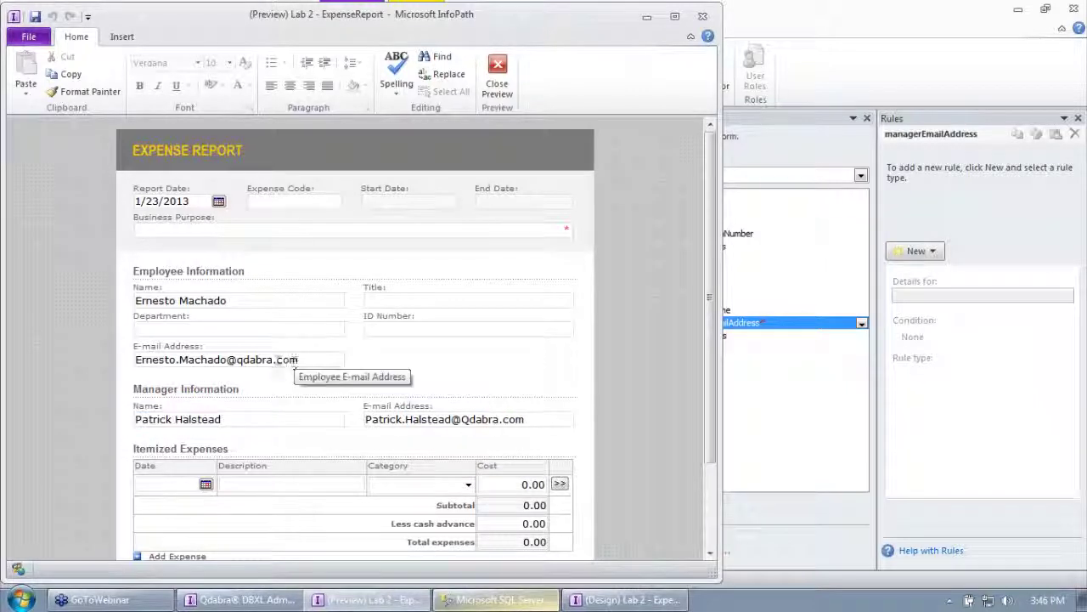
drag(276, 361, 167, 361)
drag(240, 300, 158, 311)
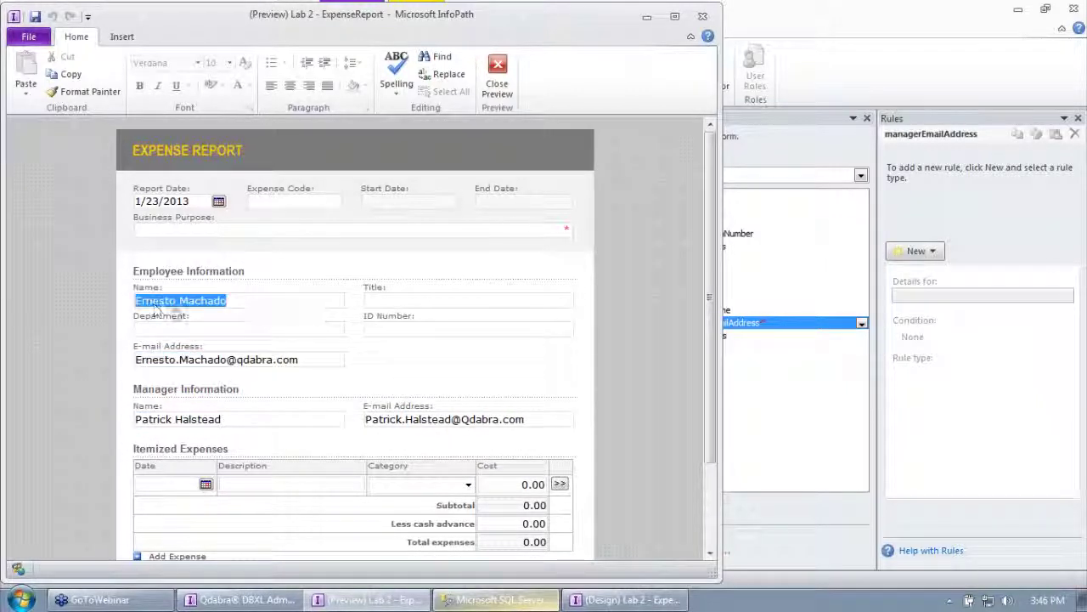
click(498, 84)
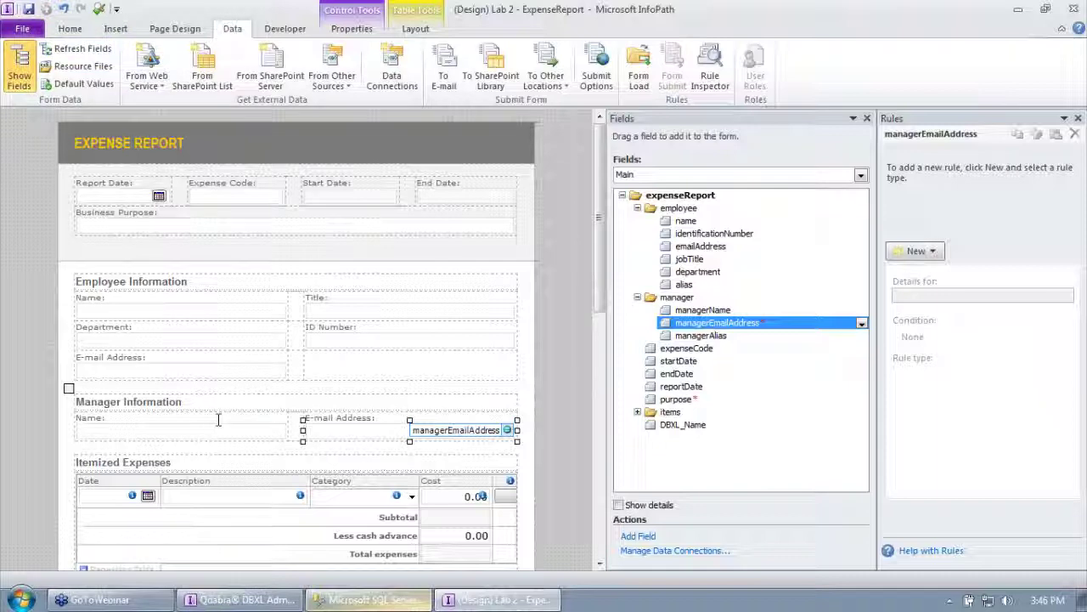
Switch to Internet Explorer, open the bookmarked InfoPathDev forum and go to the site's Downloads page.
click(23, 600)
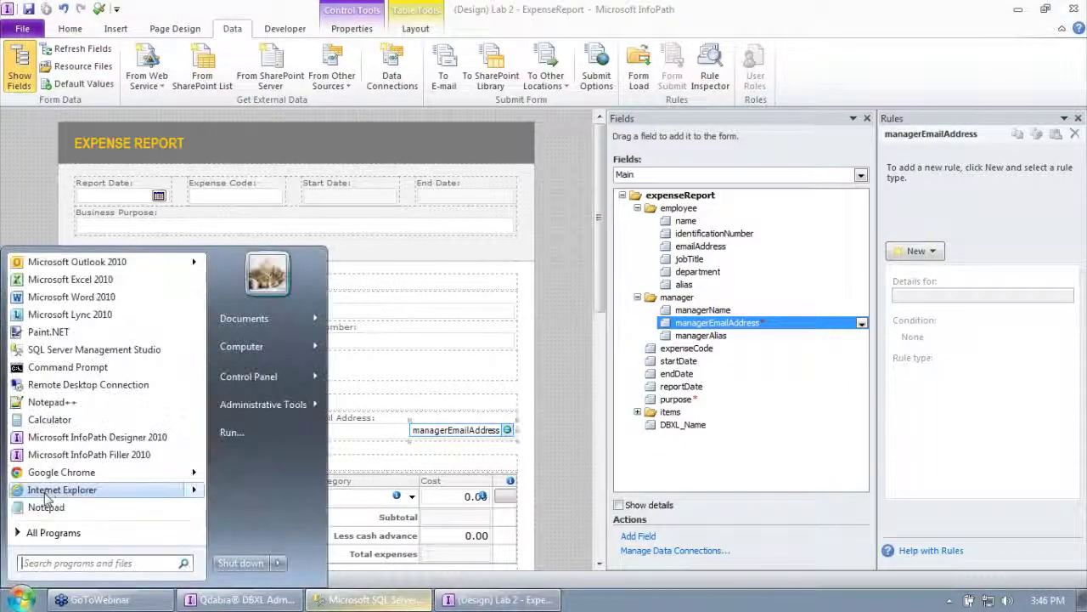
click(51, 488)
click(51, 55)
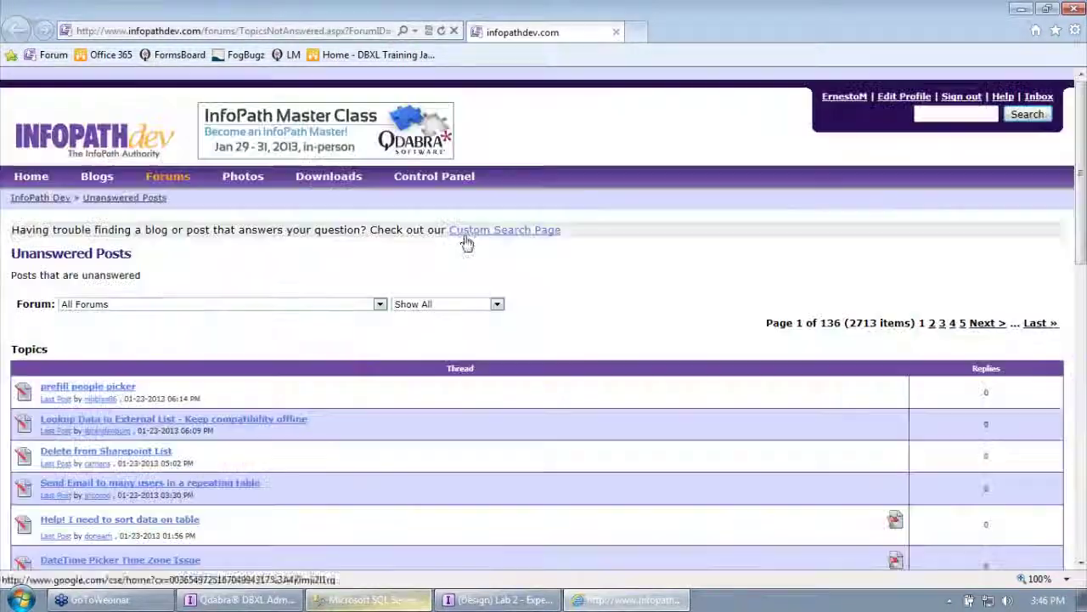
click(349, 179)
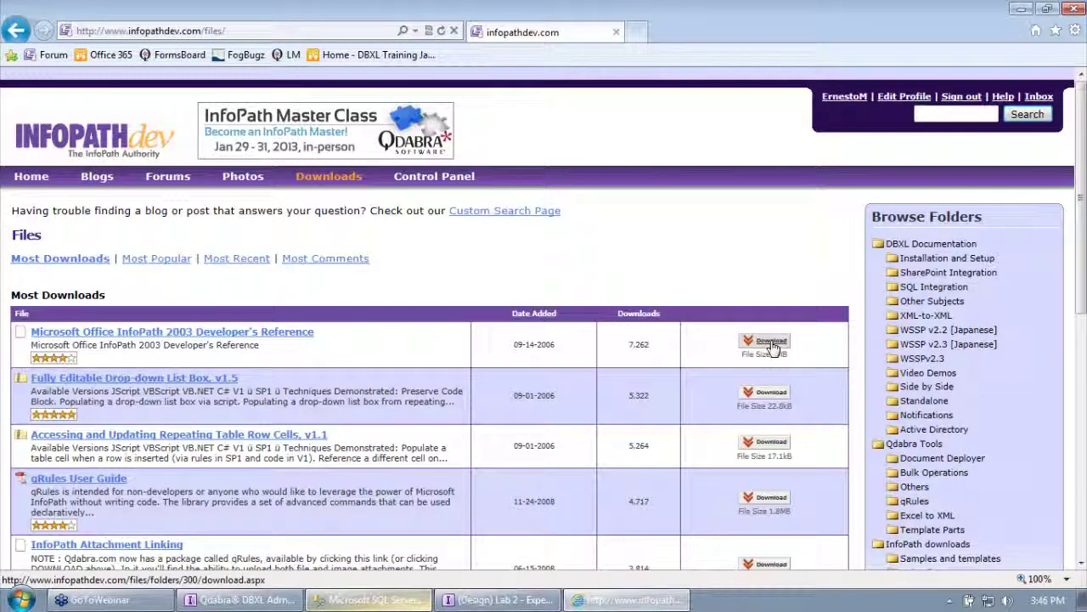
Find the Active Directory Web Service User Guide in the Active Directory downloads folder and open its PDF.
click(939, 430)
scroll(605, 342, down, 3)
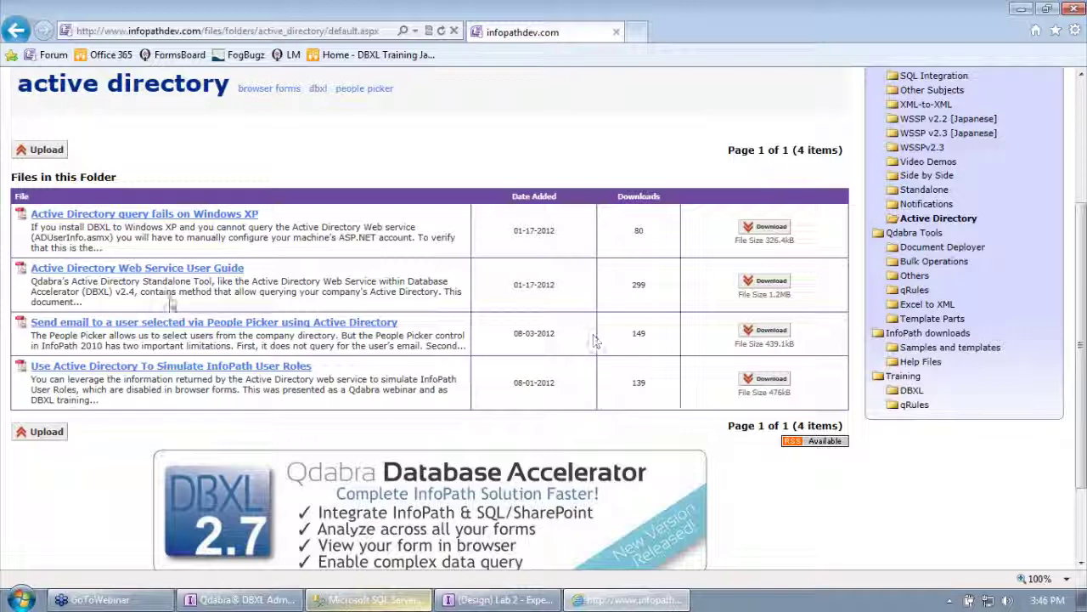
click(182, 268)
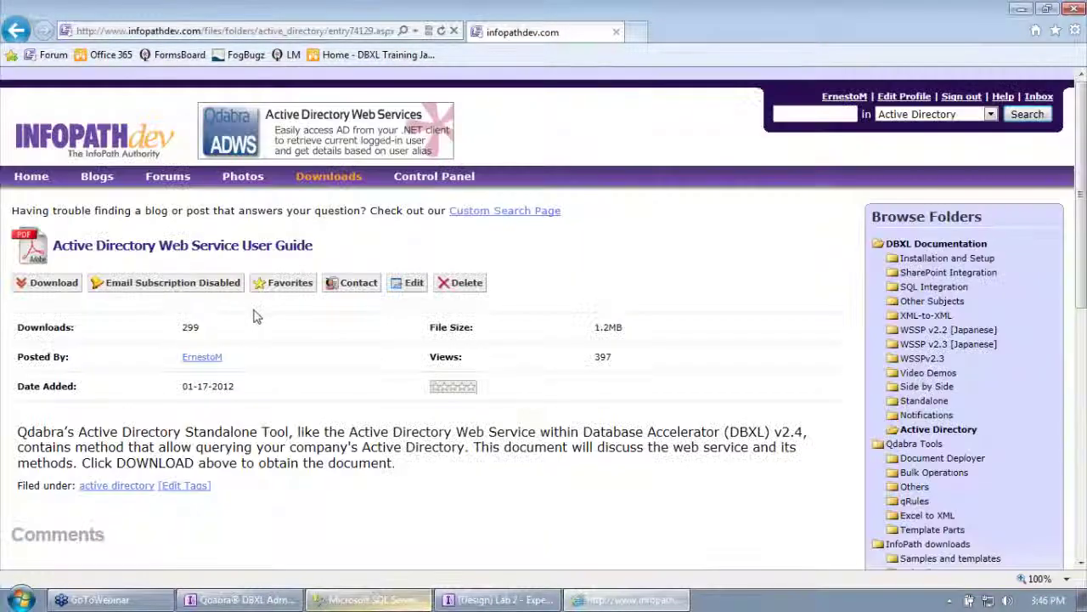
click(60, 286)
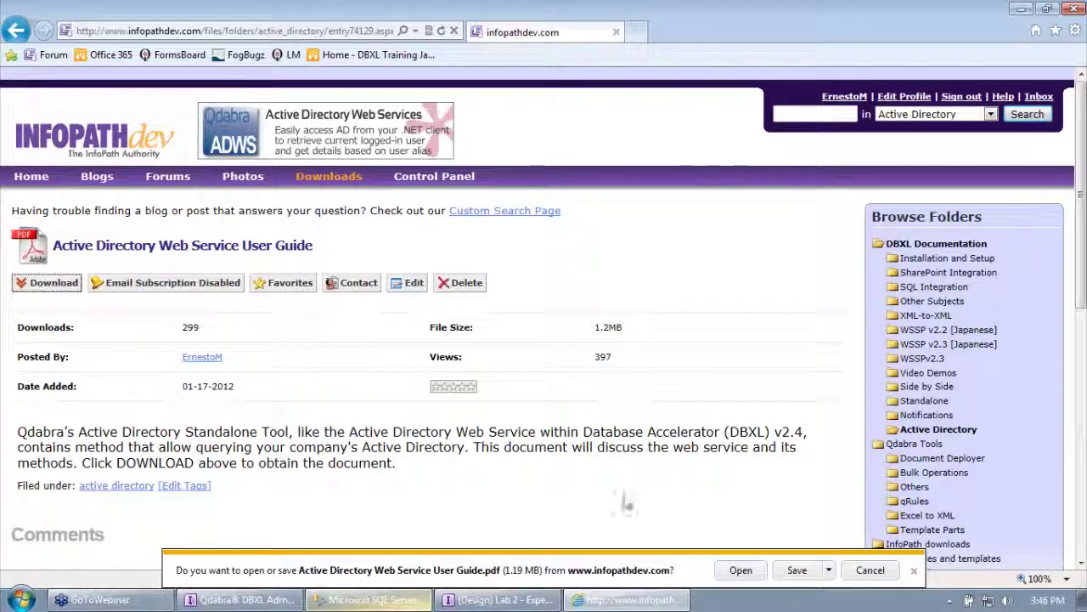
click(740, 569)
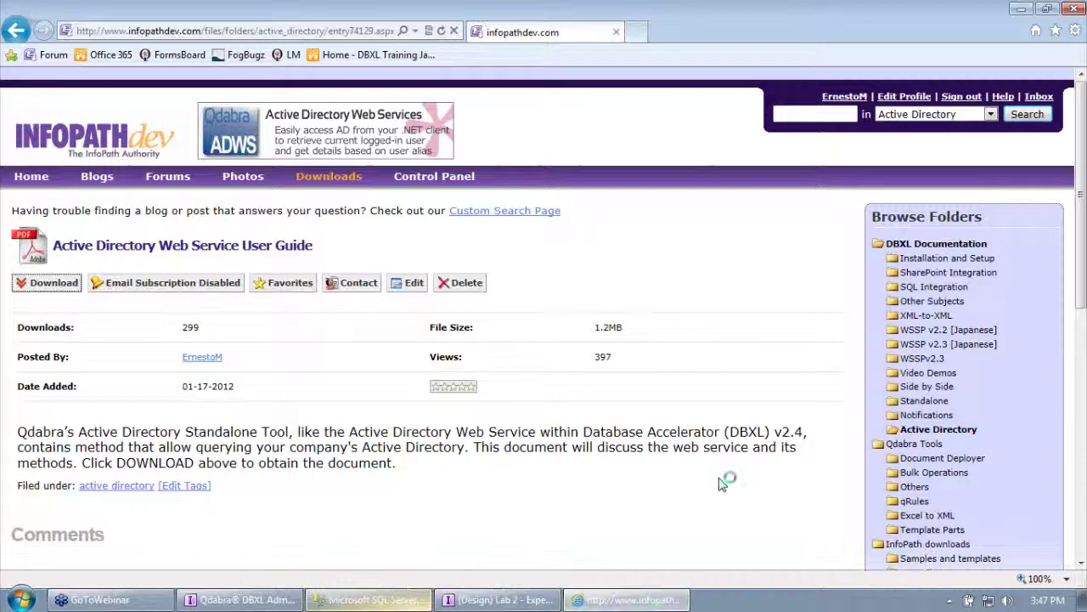
Read through the guide's opening pages as far as the list of supported Active Directory Web Service methods on page 3.
scroll(609, 390, down, 15)
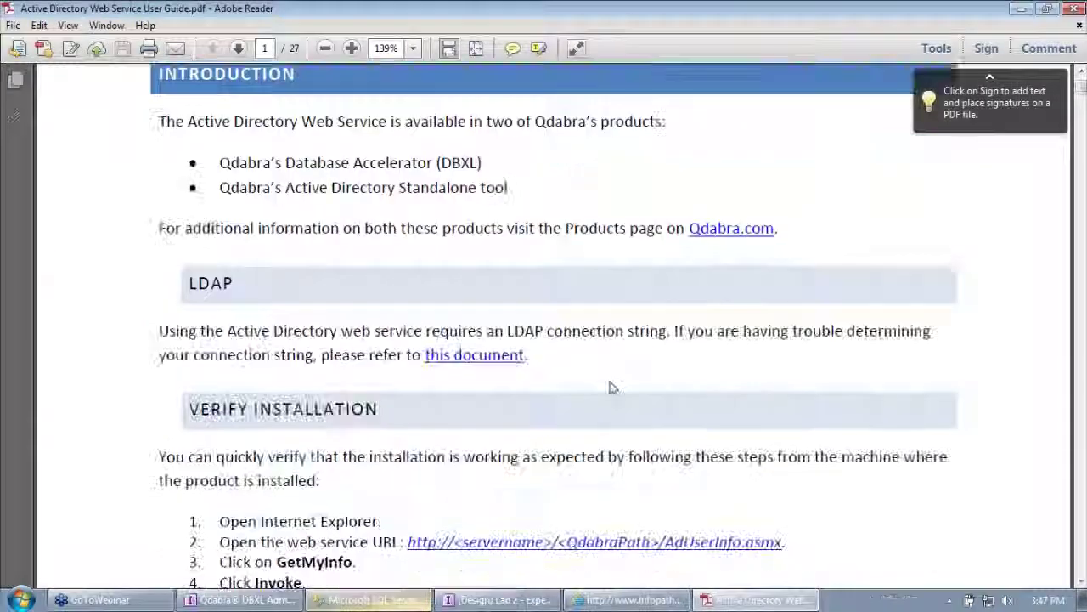
scroll(856, 410, down, 5)
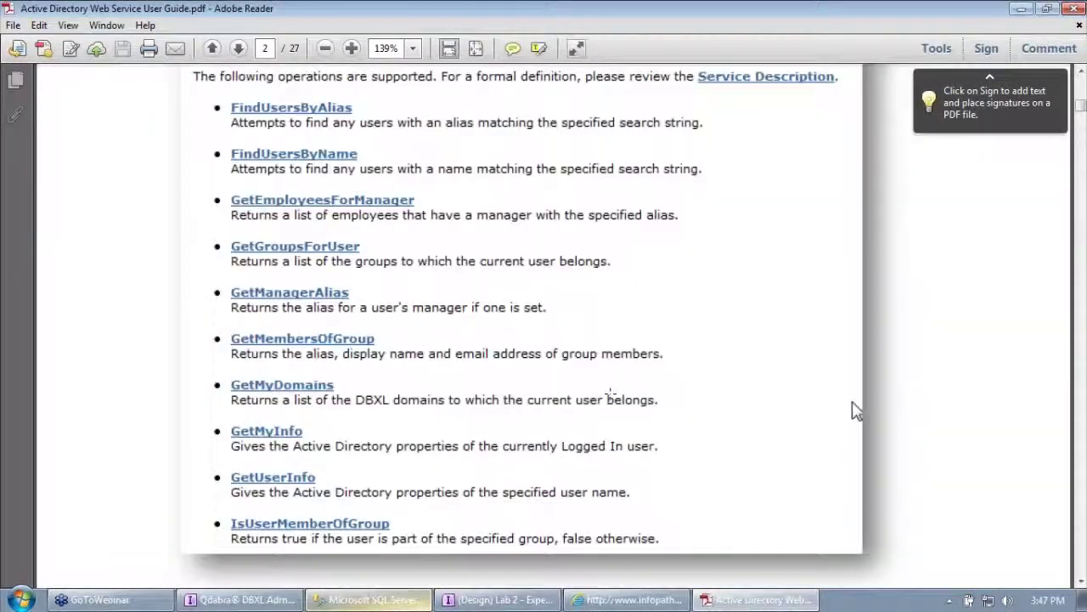
scroll(610, 394, down, 8)
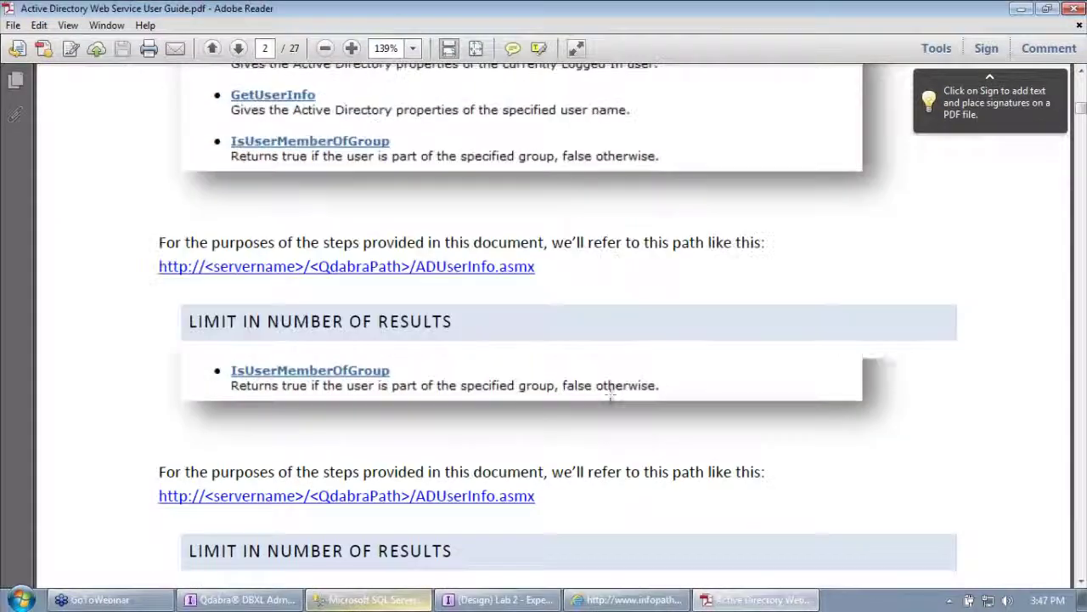
scroll(610, 393, down, 2)
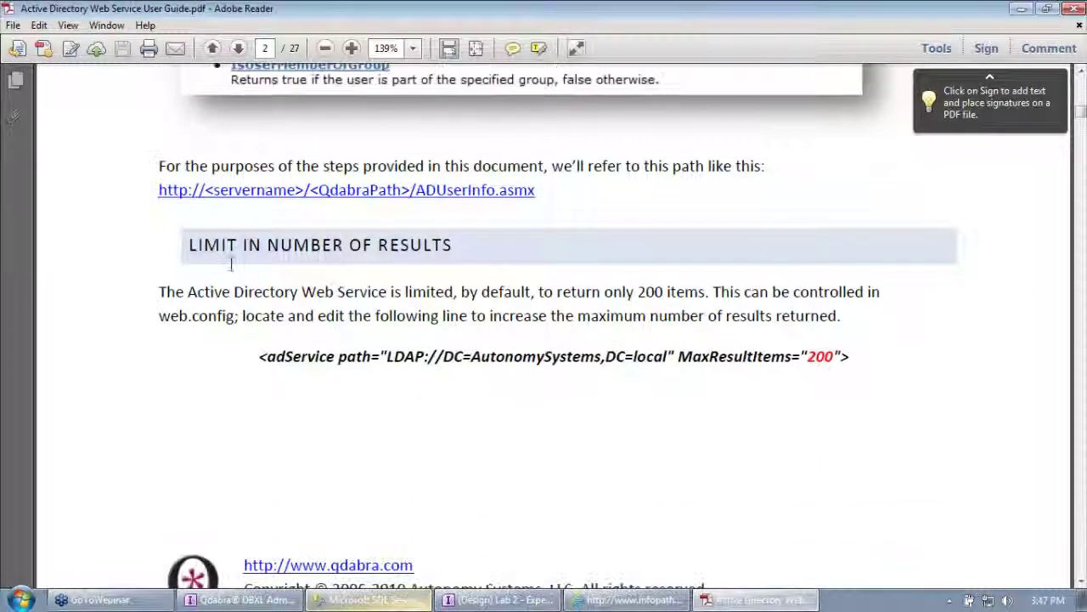
scroll(612, 347, down, 20)
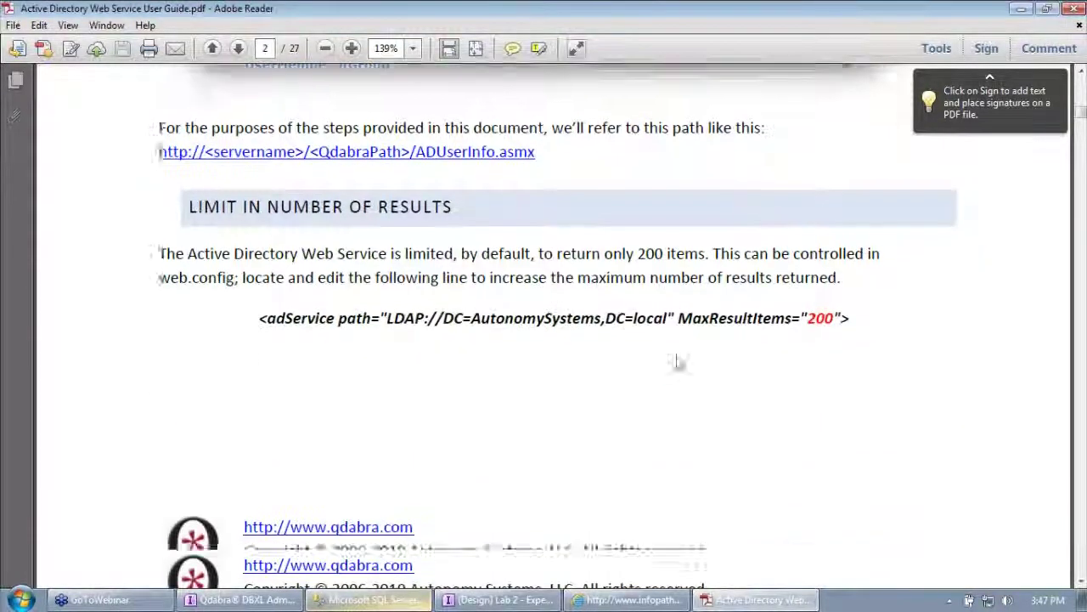
scroll(678, 355, down, 5)
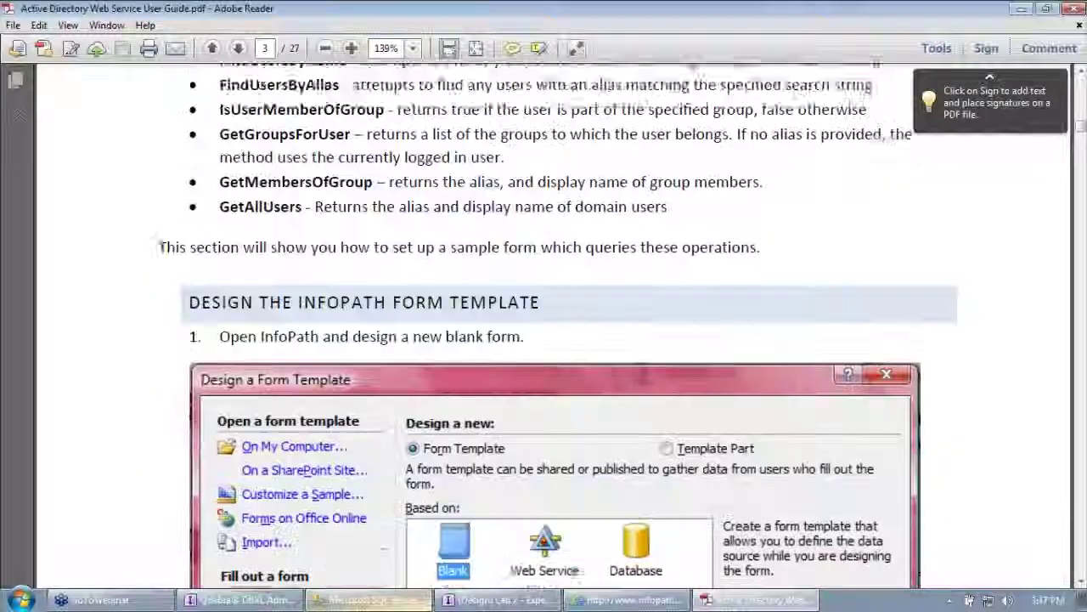
scroll(682, 357, up, 1)
scroll(575, 284, up, 3)
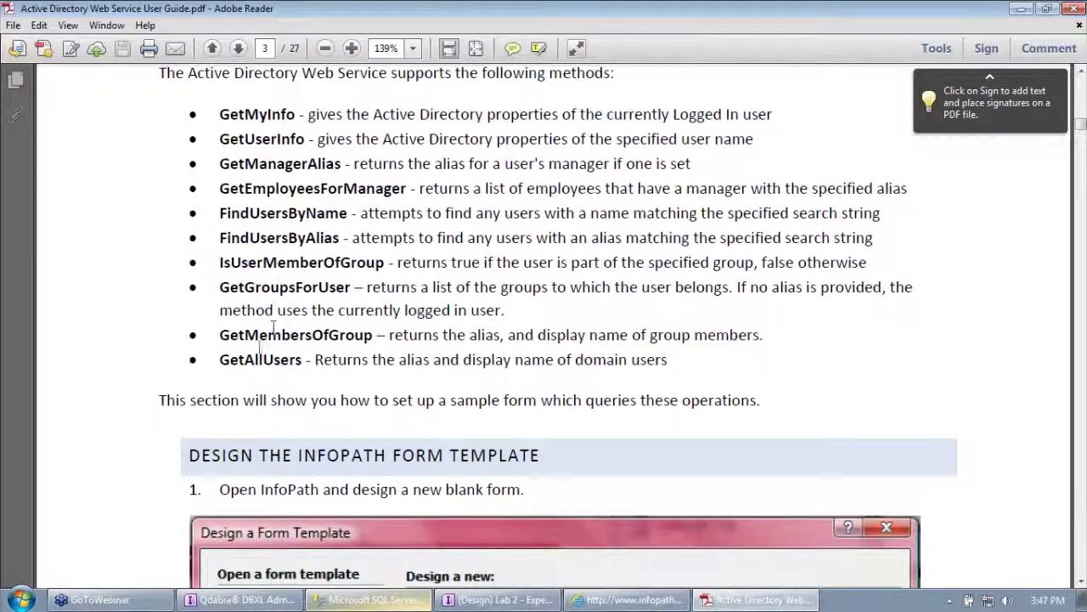
Review the GetAllUsers, GetGroupsForUser, FindUsersByName, FindUsersByAlias and GetEmployeesForManager descriptions, selecting the text of each in turn.
drag(228, 363, 627, 361)
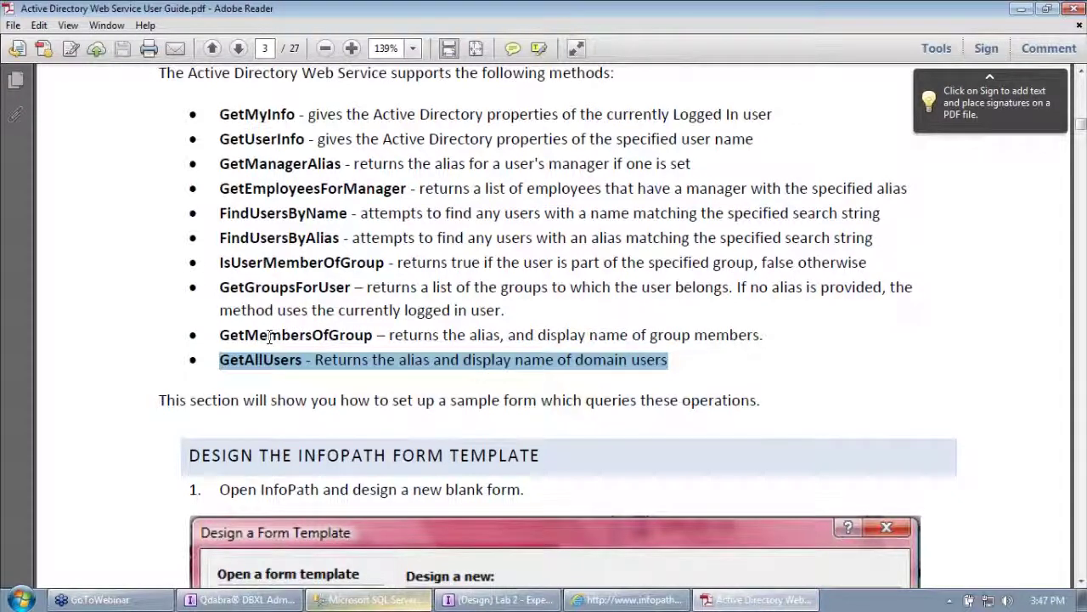
drag(220, 289, 489, 309)
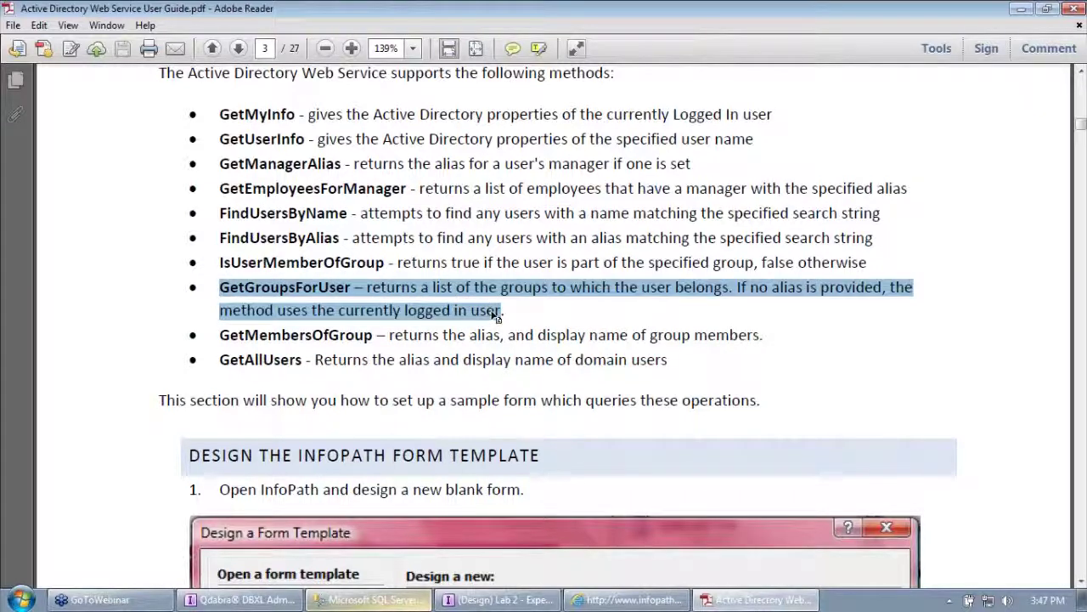
drag(220, 214, 856, 204)
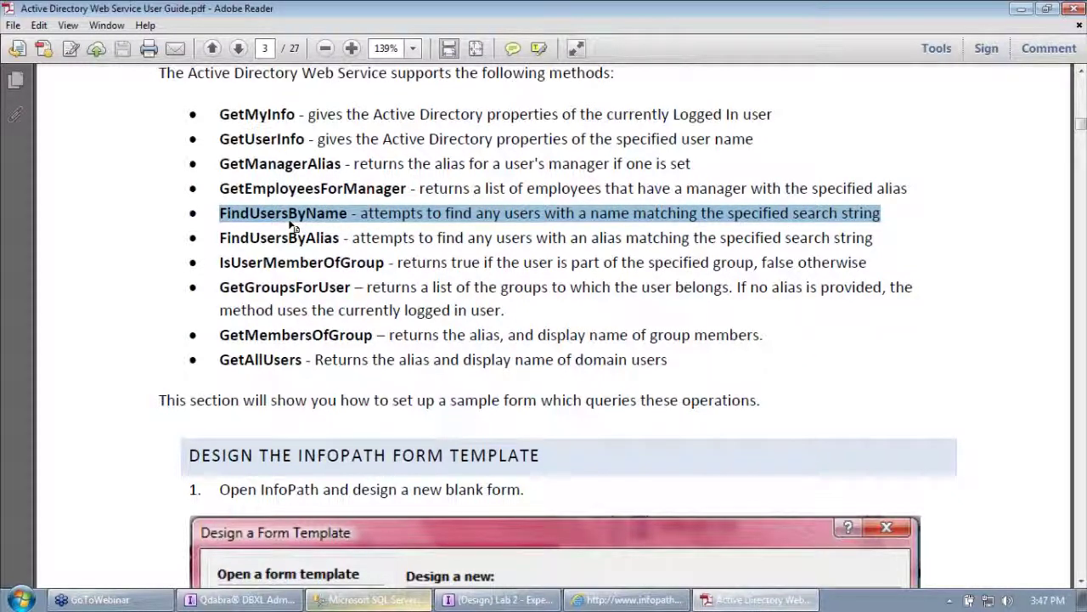
drag(242, 242, 838, 225)
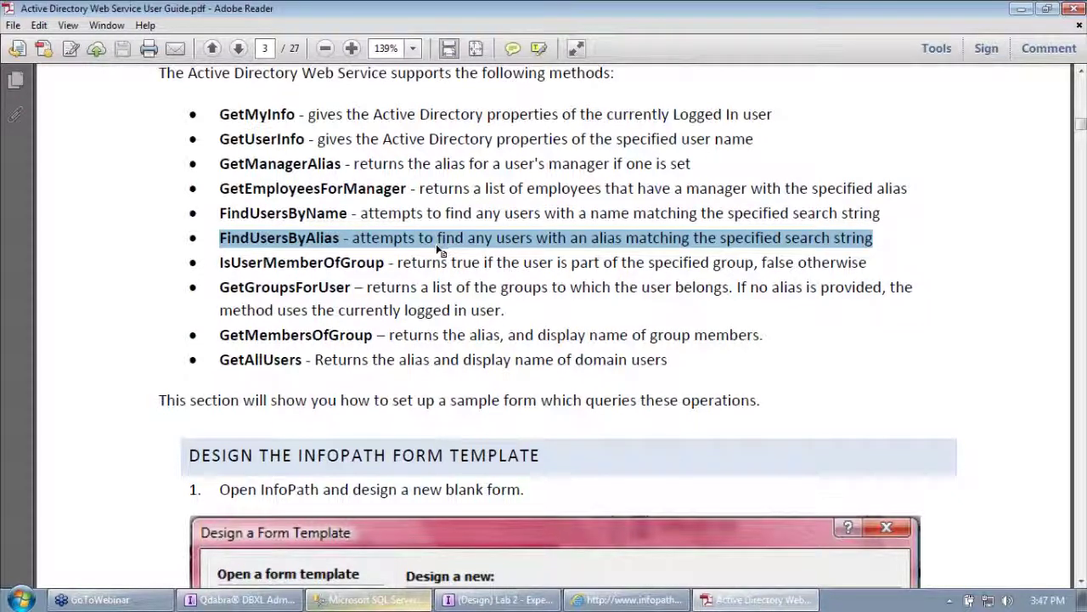
drag(230, 188, 905, 189)
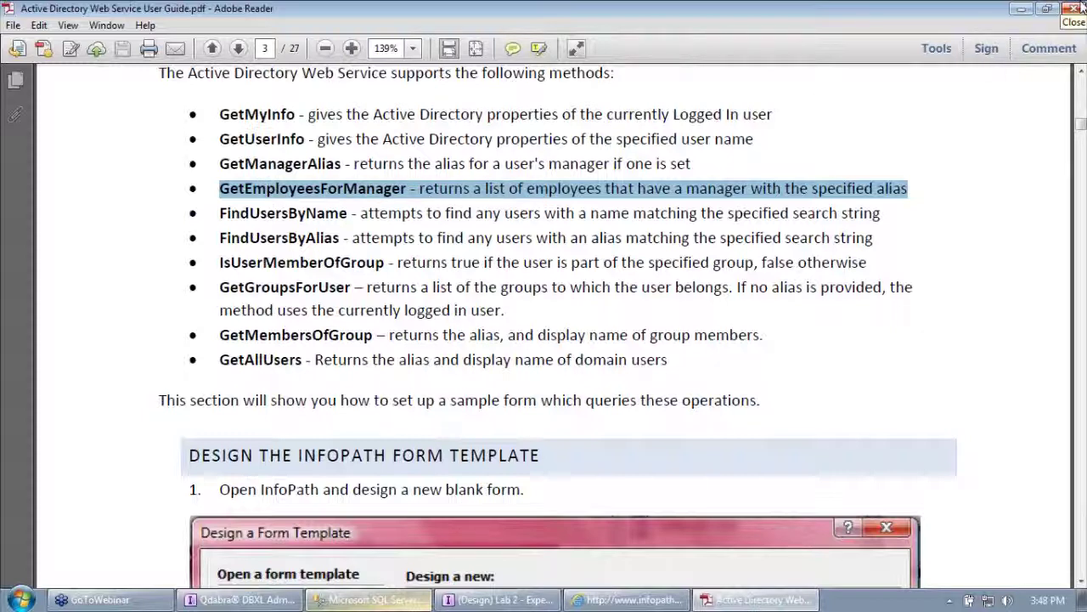
Skim on to page 4 of the guide, then close the PDF and the browser to return to the InfoPath form design.
scroll(986, 349, down, 10)
scroll(906, 409, down, 5)
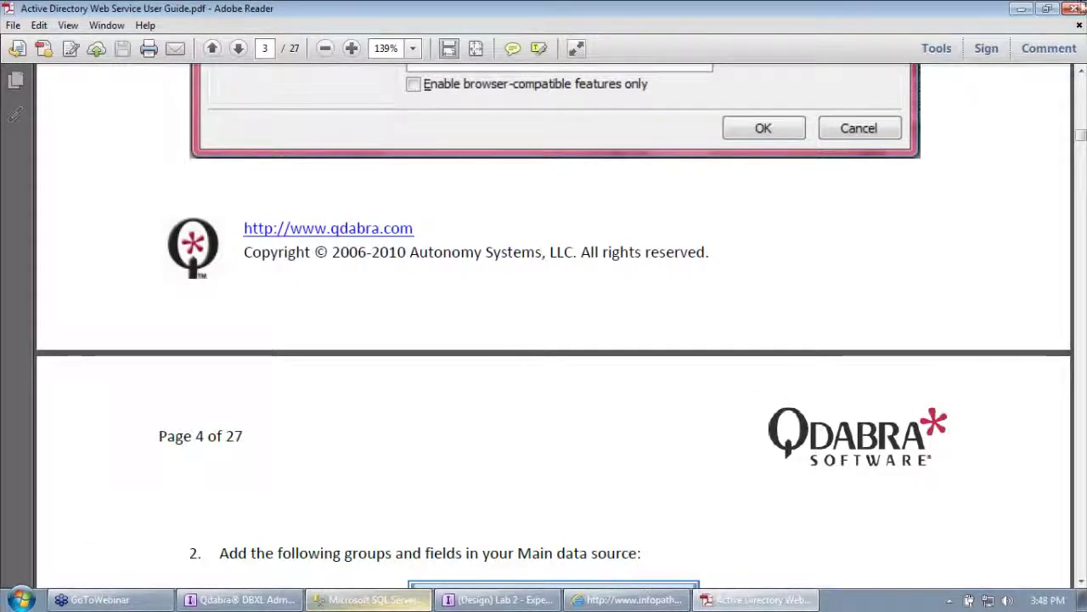
click(1074, 8)
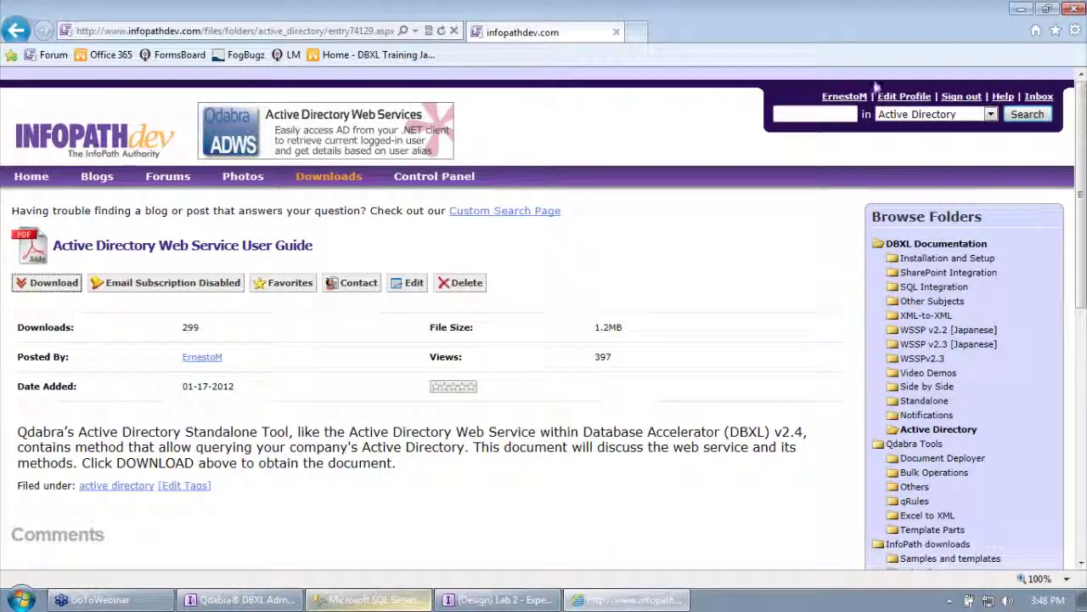
click(1073, 8)
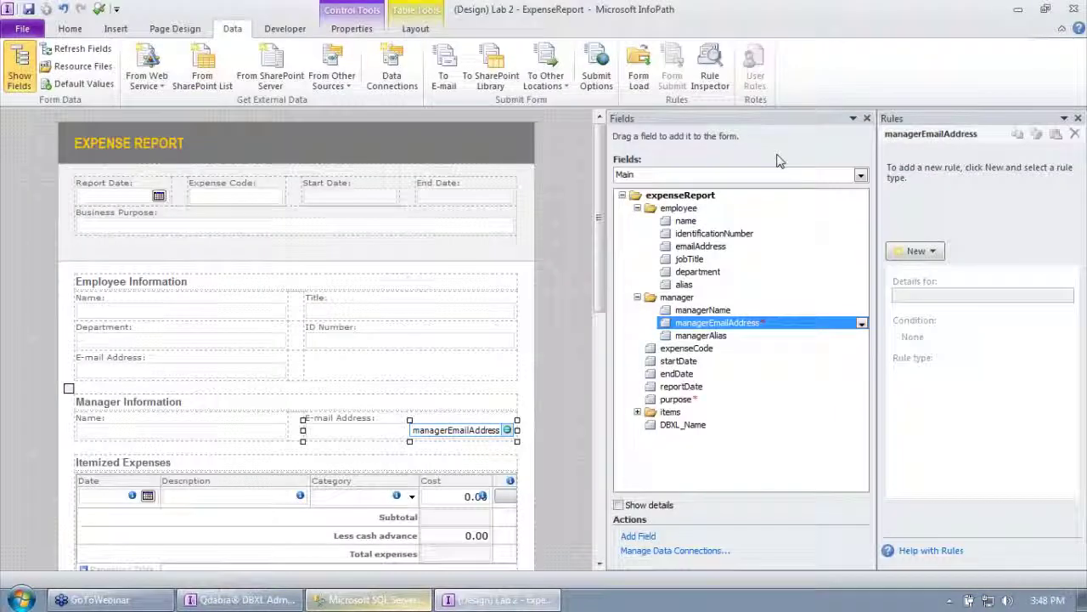